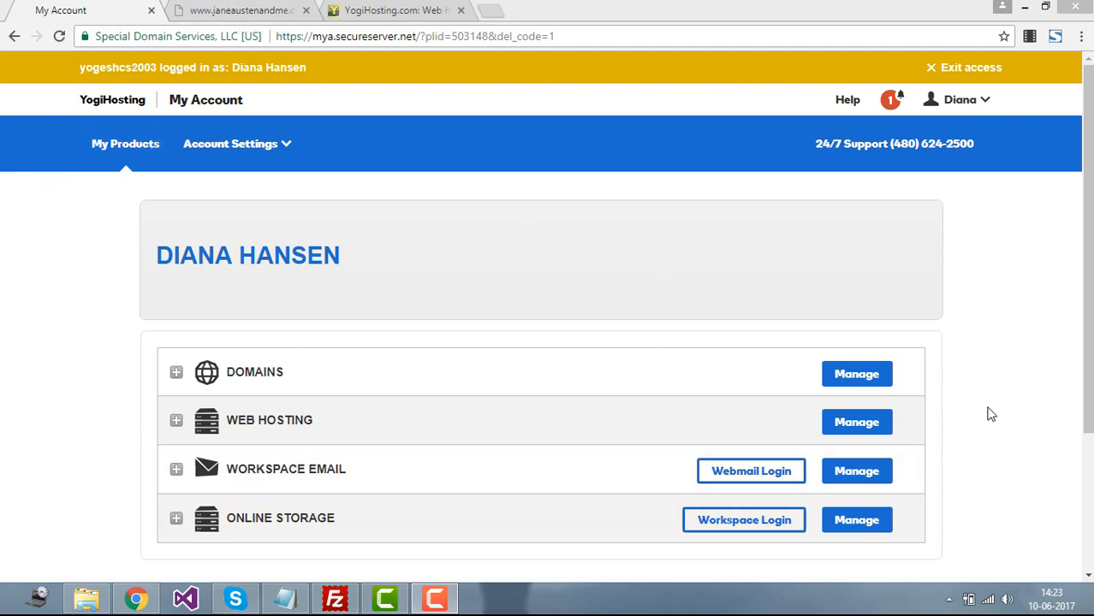
Step: Scroll the My Account overview, then switch to the open yogihosting.com Web Hosting page
{"action": "left_click_drag", "start_coordinate": [1089, 224], "coordinate": [1089, 296]}
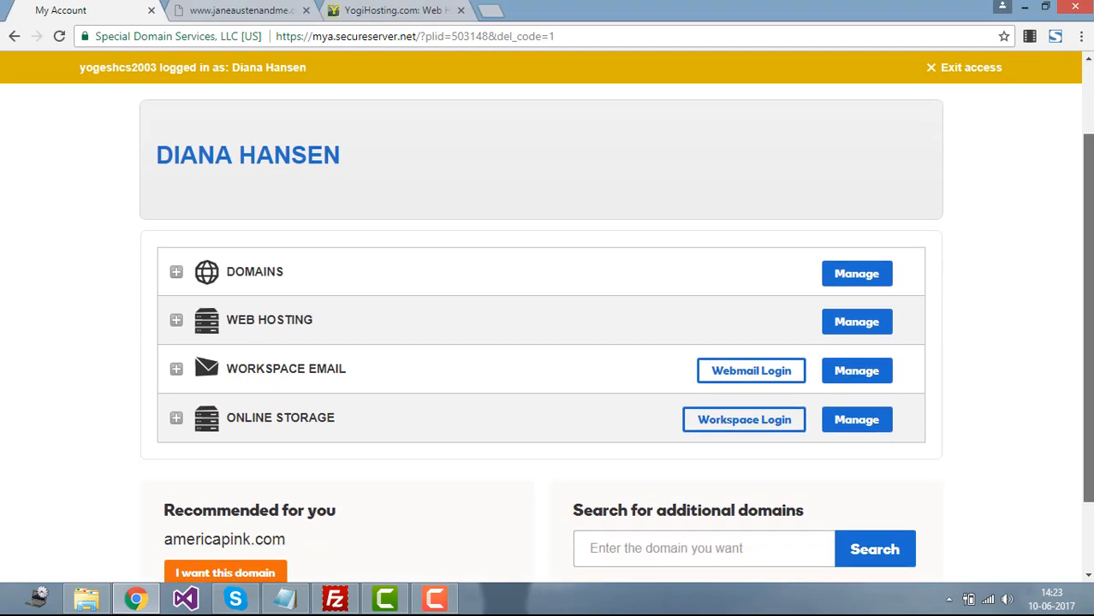
{"action": "left_click_drag", "start_coordinate": [1090, 295], "coordinate": [1090, 296]}
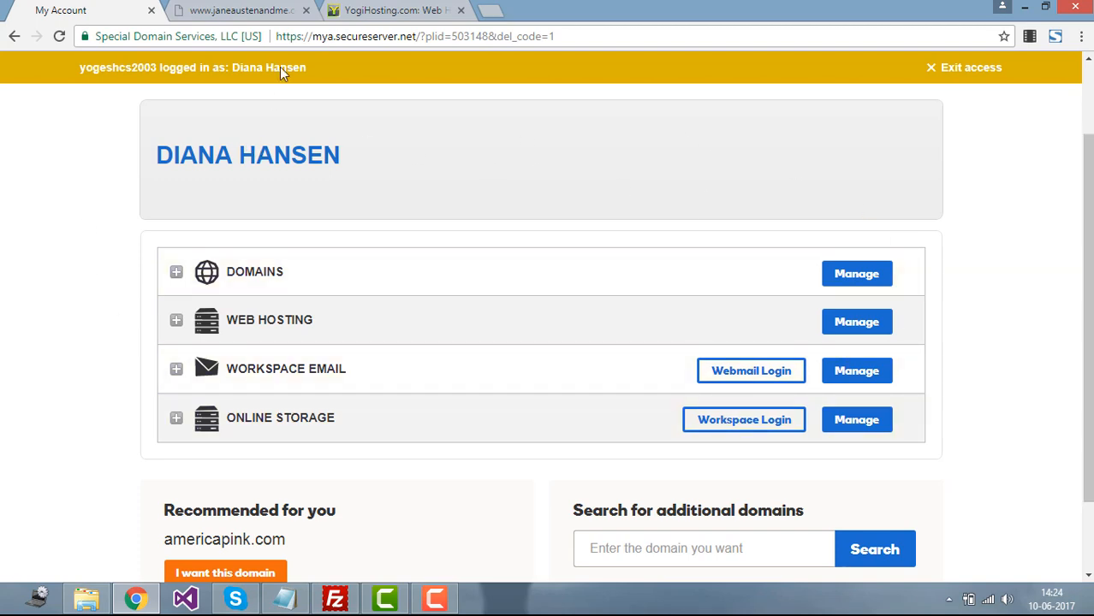
{"action": "left_click", "coordinate": [394, 10]}
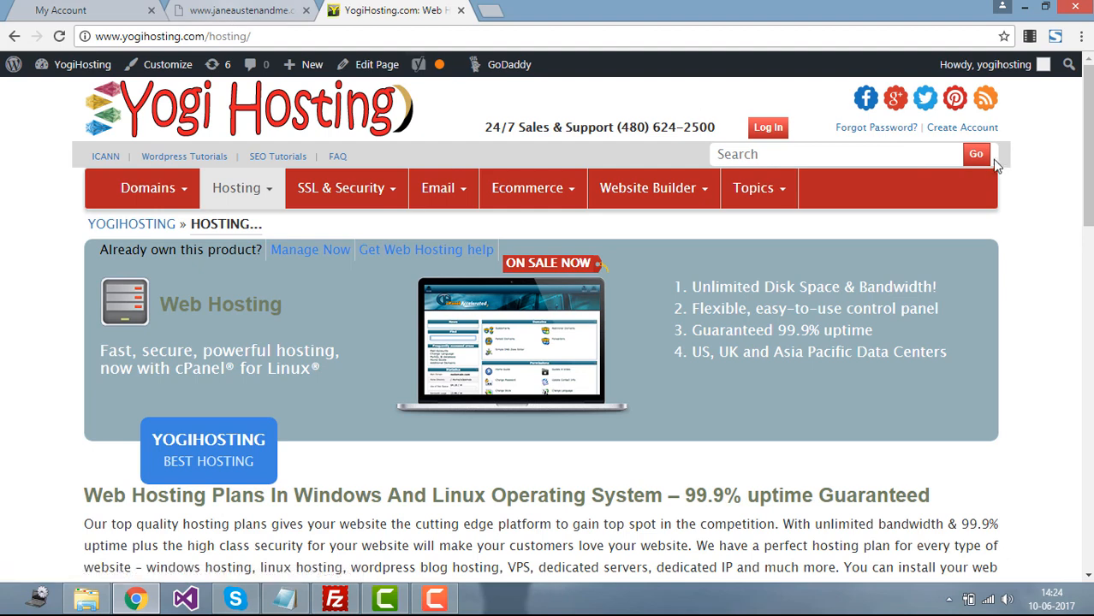
Step: Open and close the Create Account page, then scroll through the hosting plans
{"action": "left_click", "coordinate": [960, 134]}
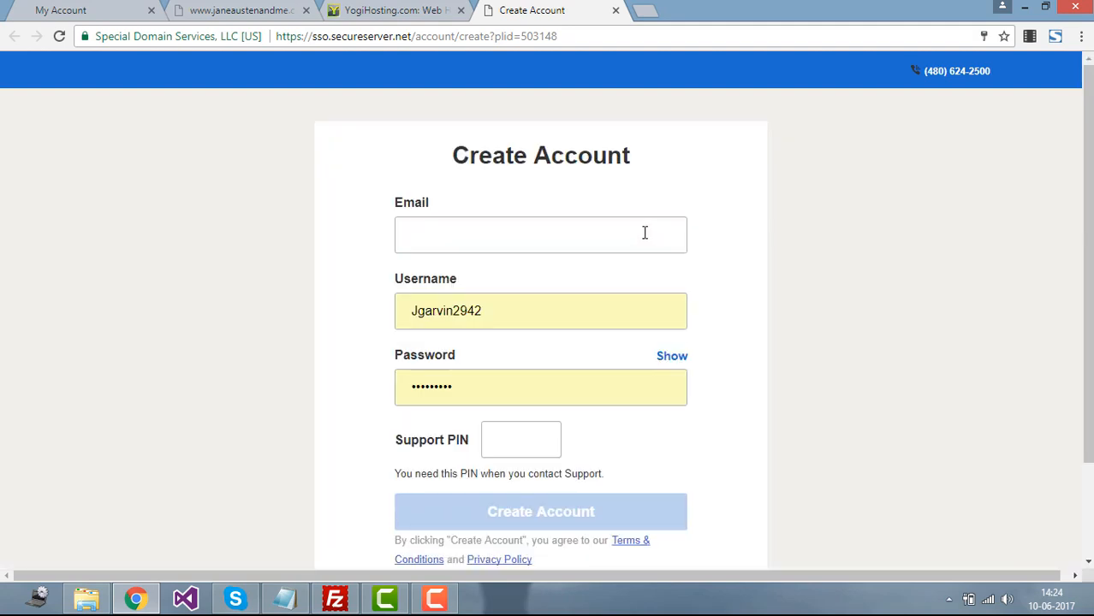
{"action": "left_click", "coordinate": [616, 10]}
{"action": "scroll", "coordinate": [505, 222], "scroll_direction": "down", "scroll_amount": 3}
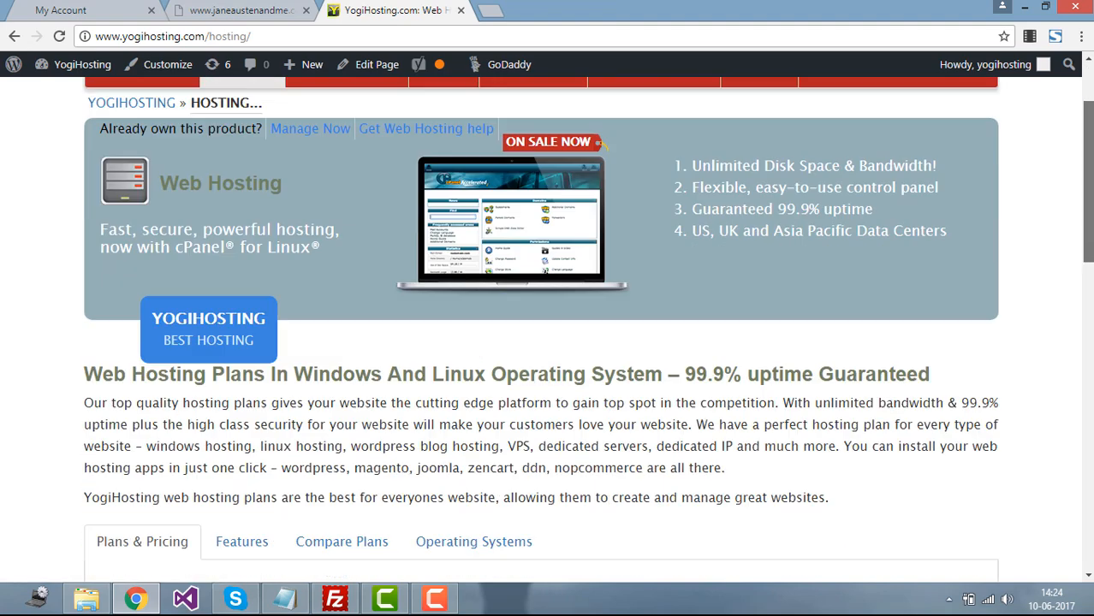
{"action": "scroll", "coordinate": [86, 179], "scroll_direction": "down", "scroll_amount": 5}
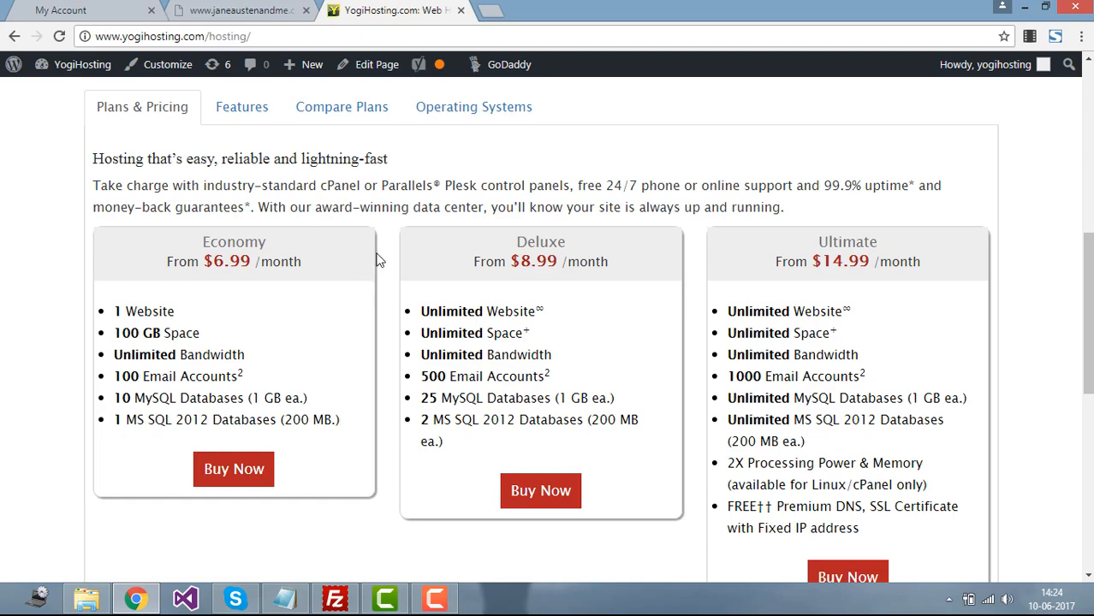
{"action": "left_click_drag", "start_coordinate": [1087, 308], "coordinate": [1053, 94]}
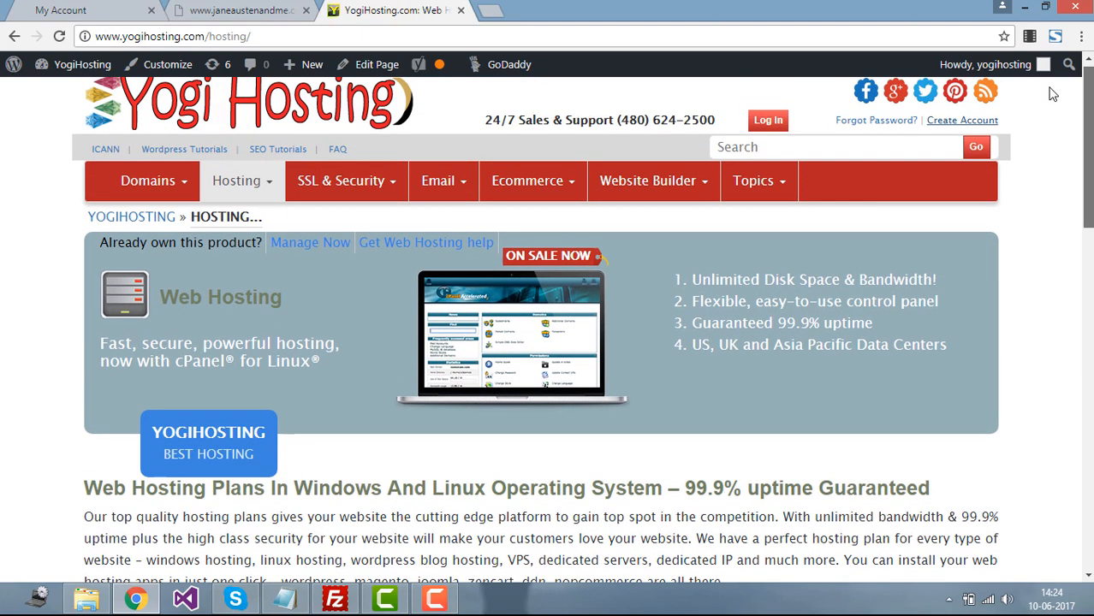
Step: Go to Domains > Domains, then view janeaustenandme.com showing Page Not Found
{"action": "left_click", "coordinate": [147, 181]}
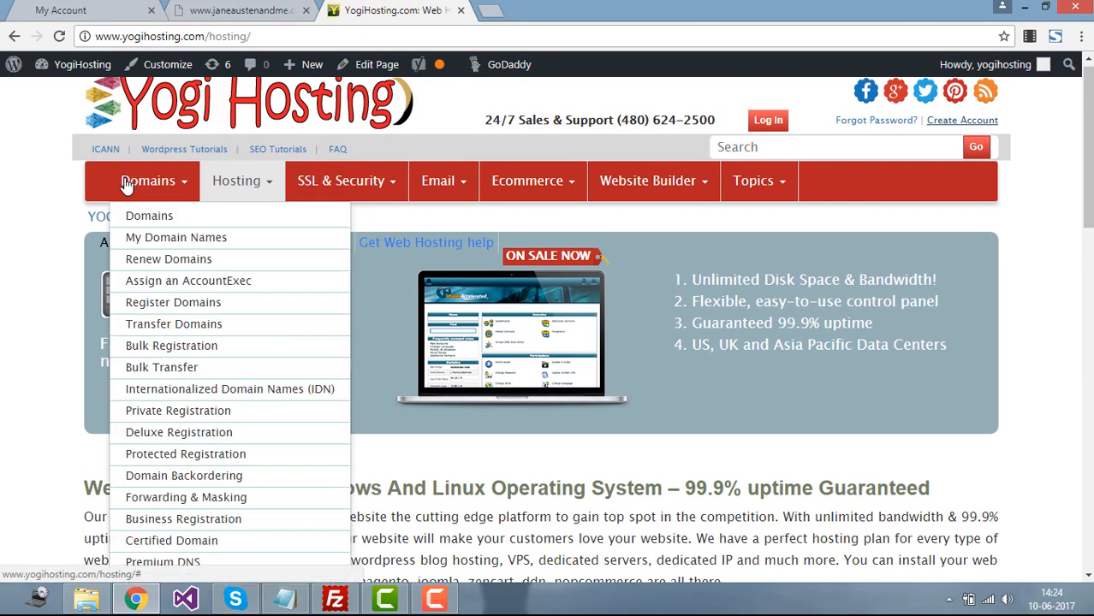
{"action": "left_click", "coordinate": [162, 219]}
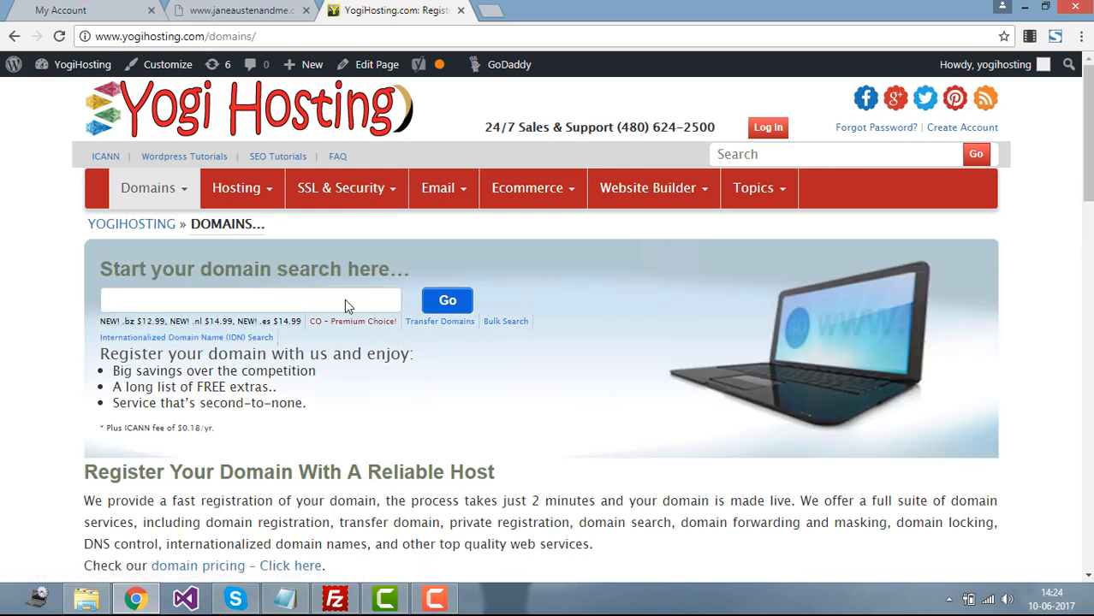
{"action": "left_click", "coordinate": [244, 10]}
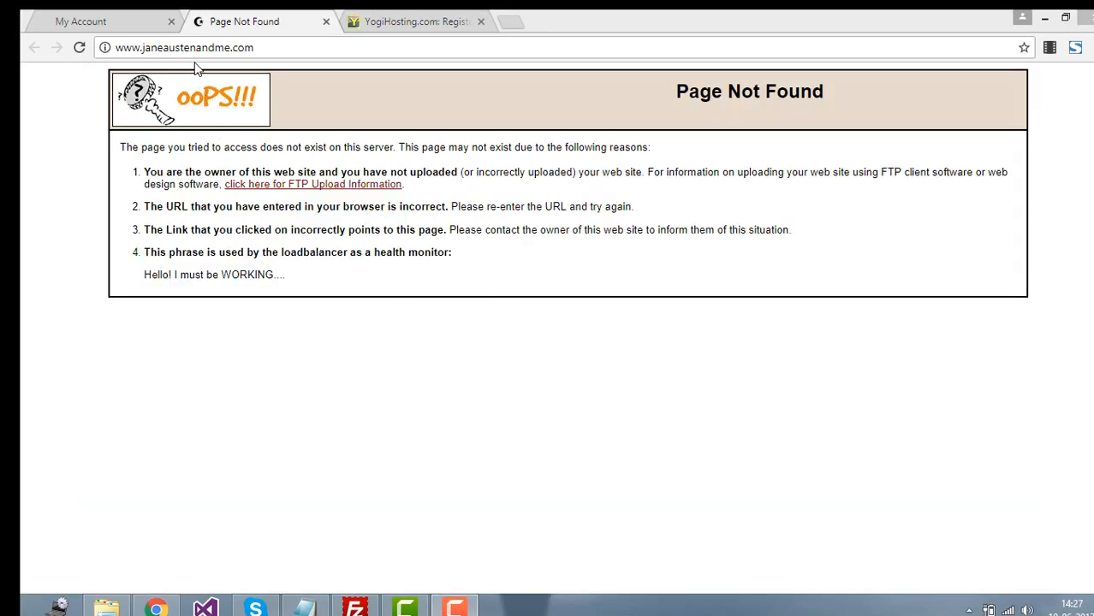
Step: Reload janeaustenandme.com, then find it in My Account's Domains list expiring 1/2/2019
{"action": "left_click", "coordinate": [79, 49]}
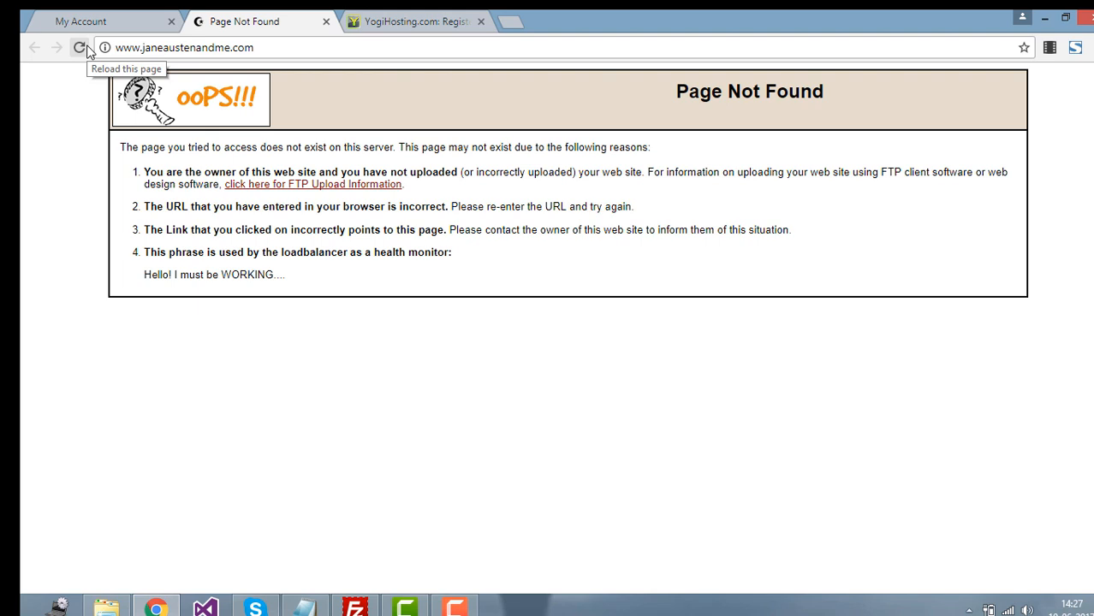
{"action": "left_click_drag", "start_coordinate": [825, 92], "coordinate": [711, 93]}
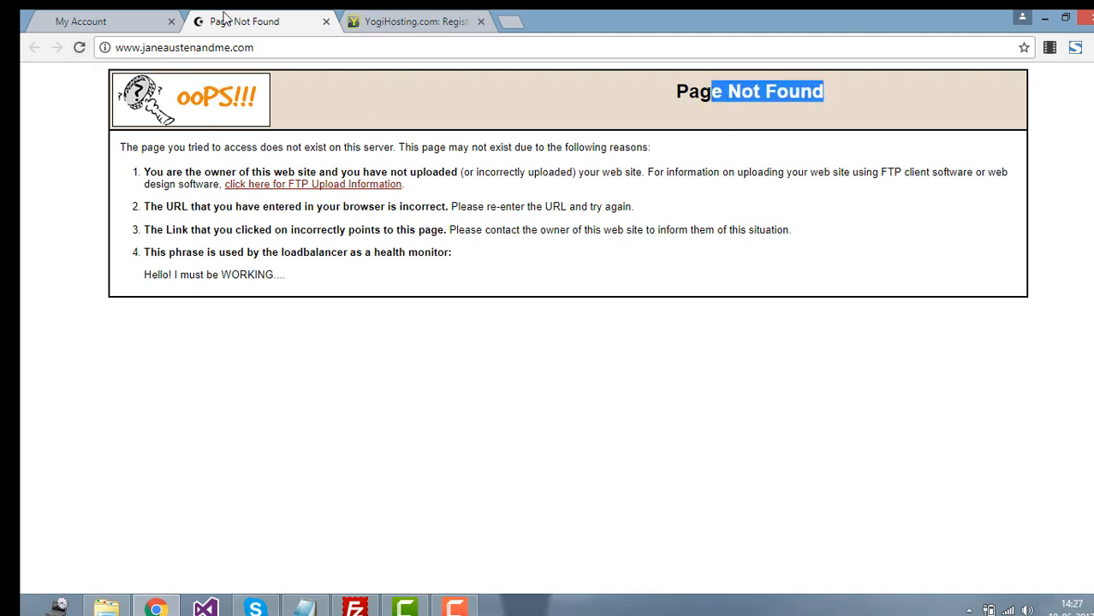
{"action": "left_click", "coordinate": [142, 18]}
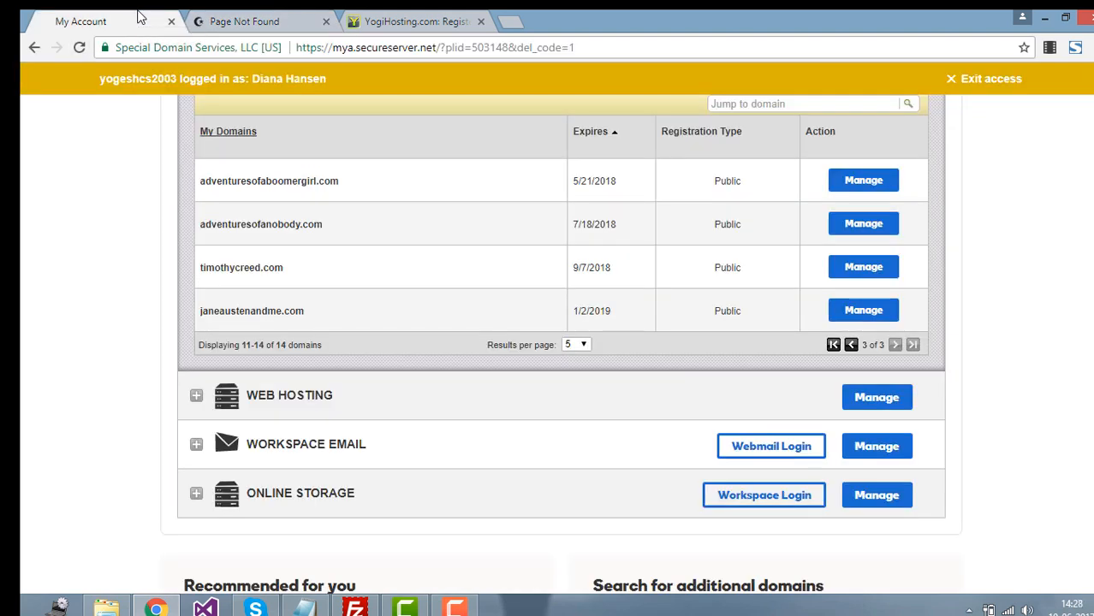
{"action": "scroll", "coordinate": [526, 293], "scroll_direction": "up", "scroll_amount": 1}
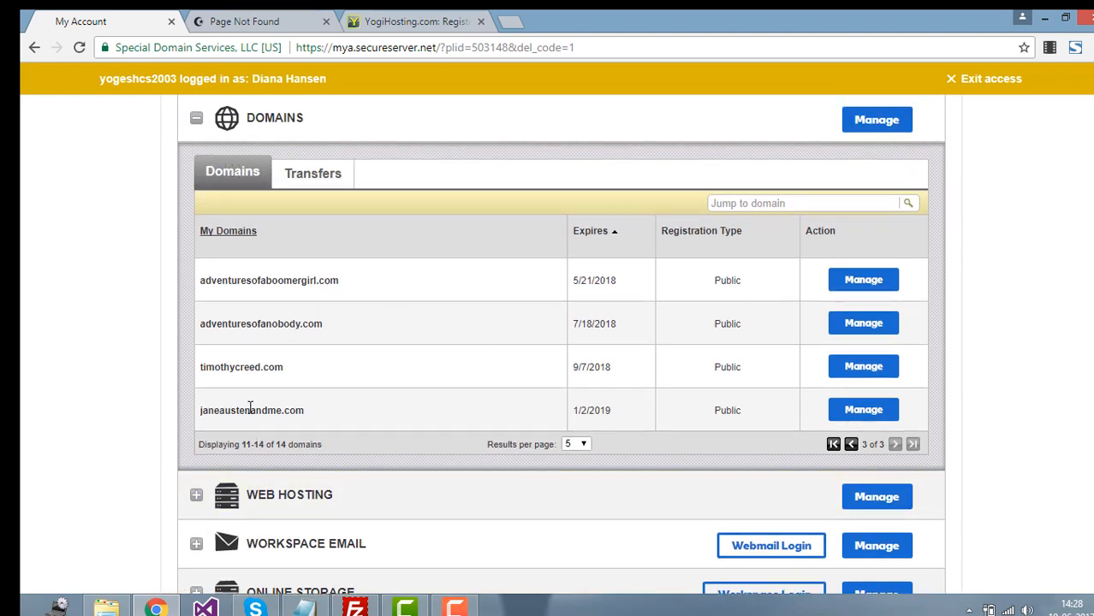
{"action": "left_click_drag", "start_coordinate": [315, 420], "coordinate": [196, 227]}
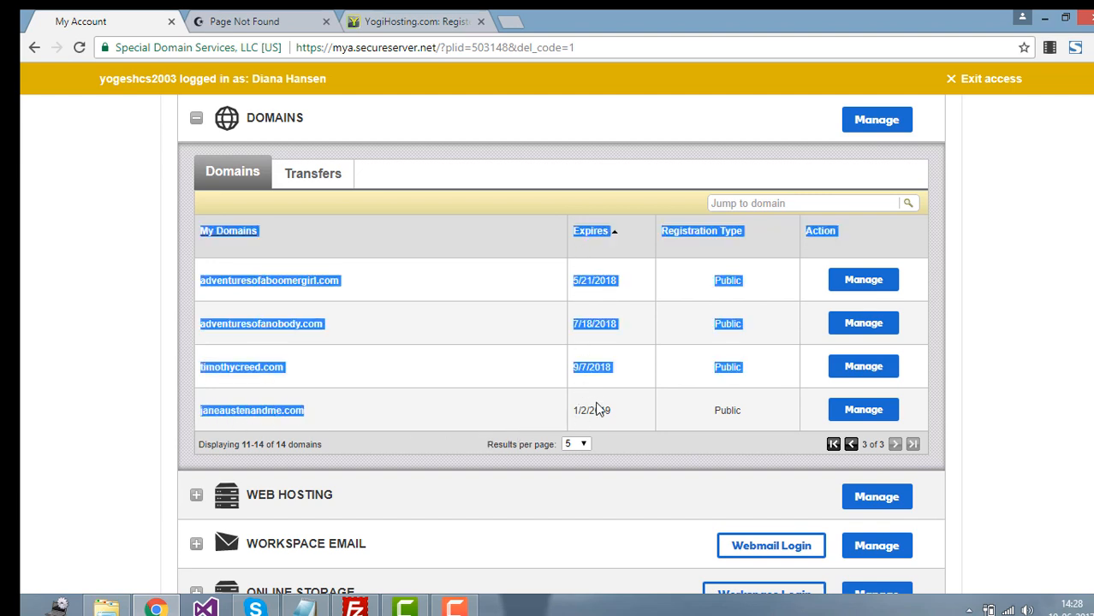
{"action": "left_click_drag", "start_coordinate": [573, 412], "coordinate": [588, 413]}
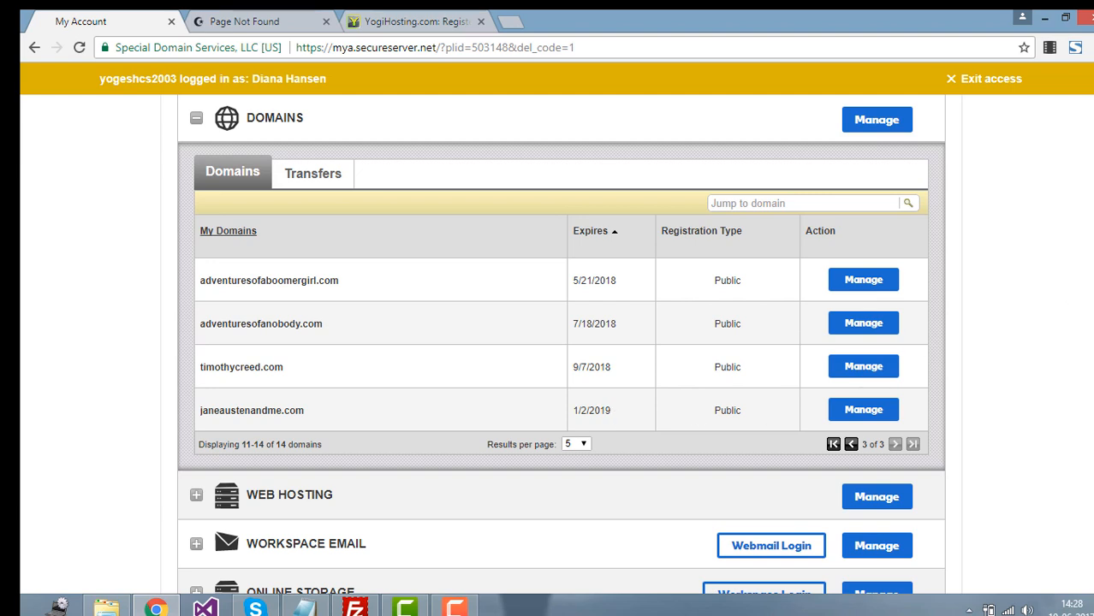
{"action": "scroll", "coordinate": [561, 342], "scroll_direction": "up", "scroll_amount": 1}
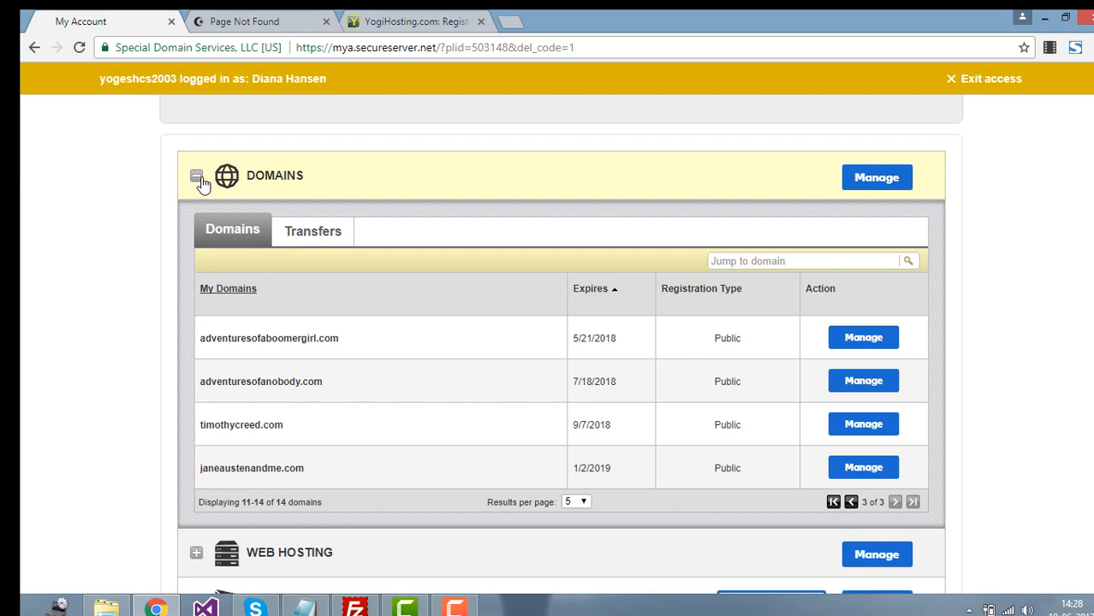
Step: Expand Web Hosting and manage mustlovedolls.com's Deluxe Windows Hosting with Plesk plan
{"action": "left_click", "coordinate": [199, 180]}
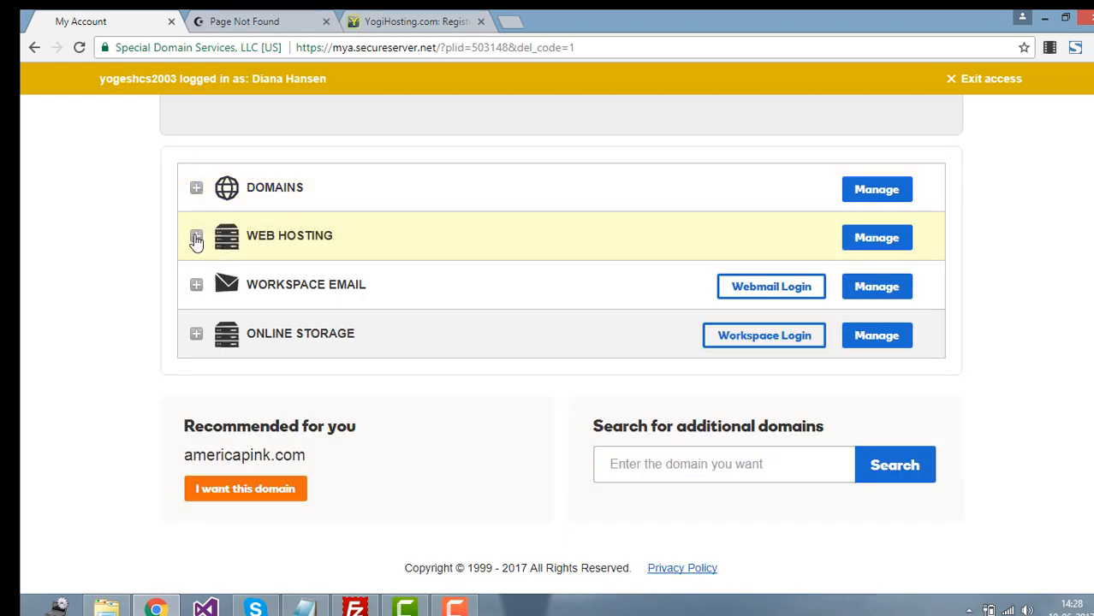
{"action": "left_click", "coordinate": [196, 241]}
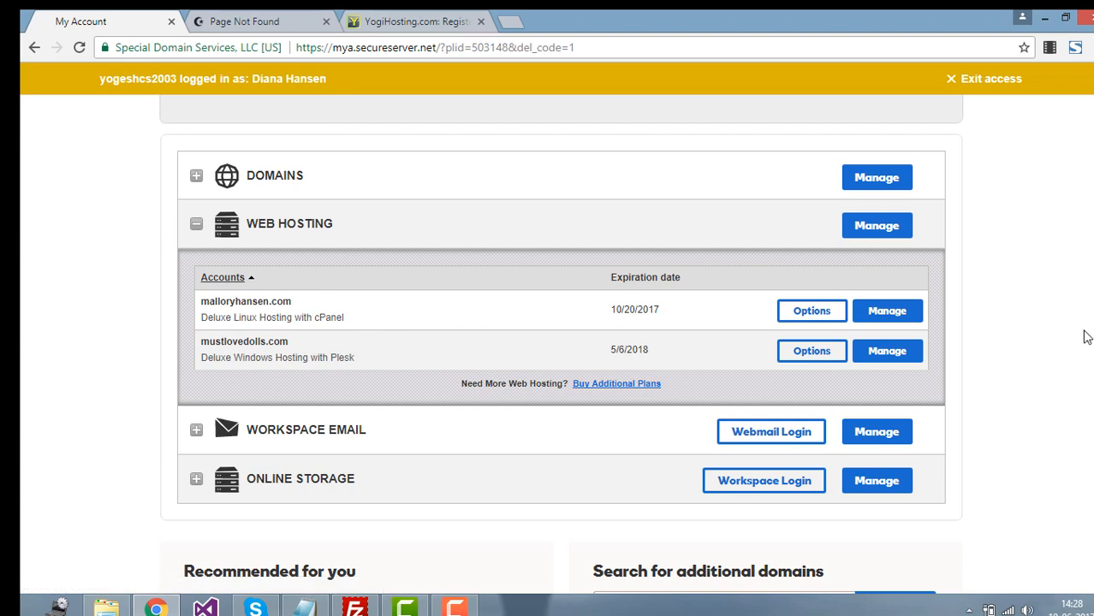
{"action": "left_click_drag", "start_coordinate": [204, 319], "coordinate": [294, 317]}
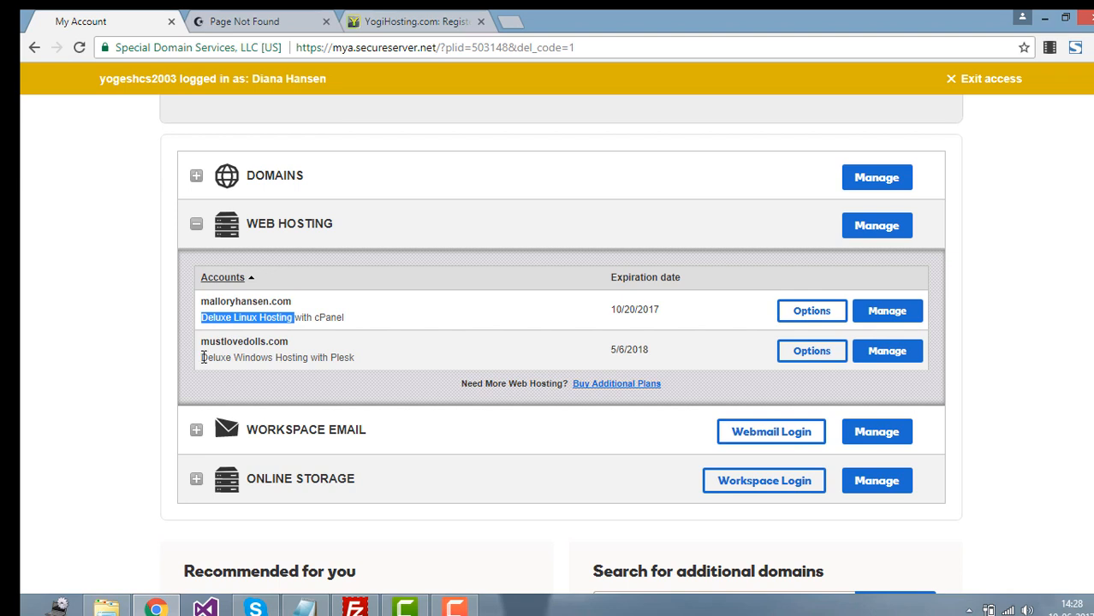
{"action": "left_click_drag", "start_coordinate": [202, 358], "coordinate": [366, 365]}
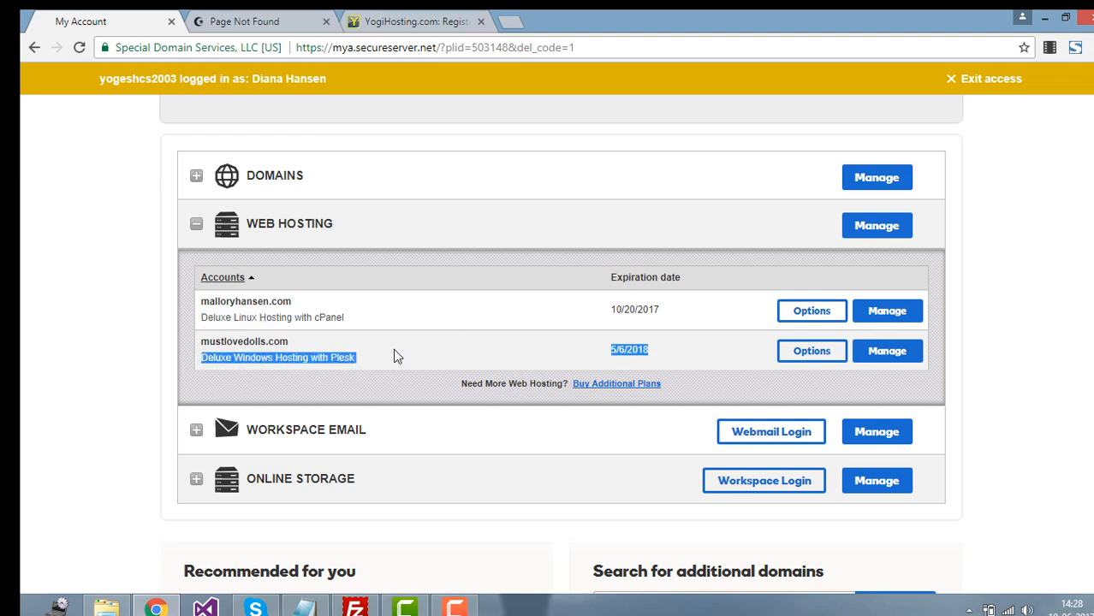
{"action": "left_click", "coordinate": [393, 350]}
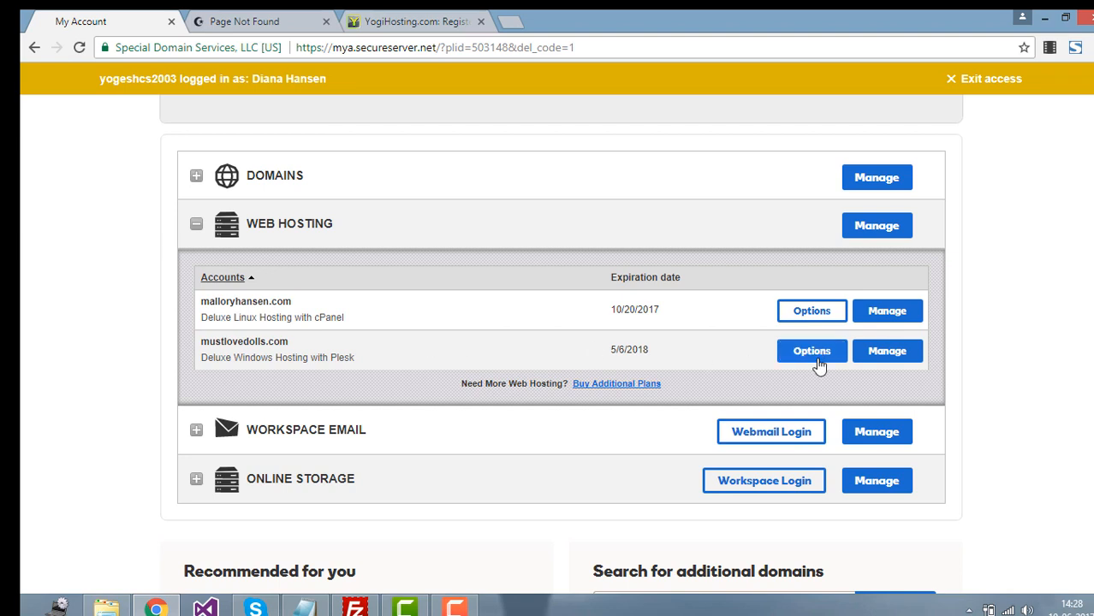
{"action": "left_click", "coordinate": [897, 363]}
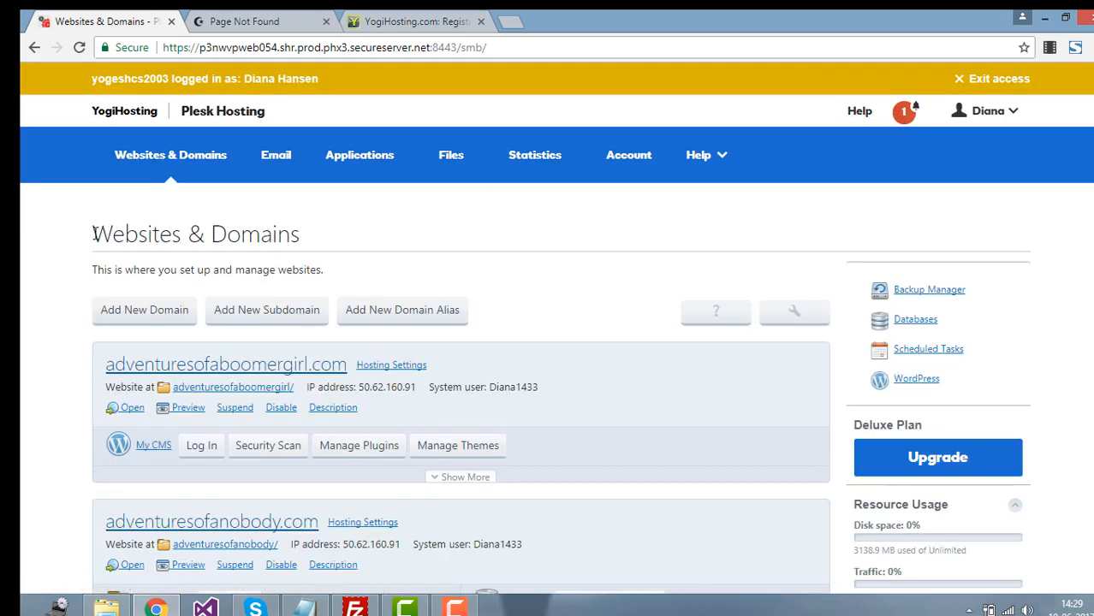
Step: Look over the Websites & Domains overview, then start Add New Domain
{"action": "left_click_drag", "start_coordinate": [94, 234], "coordinate": [298, 237]}
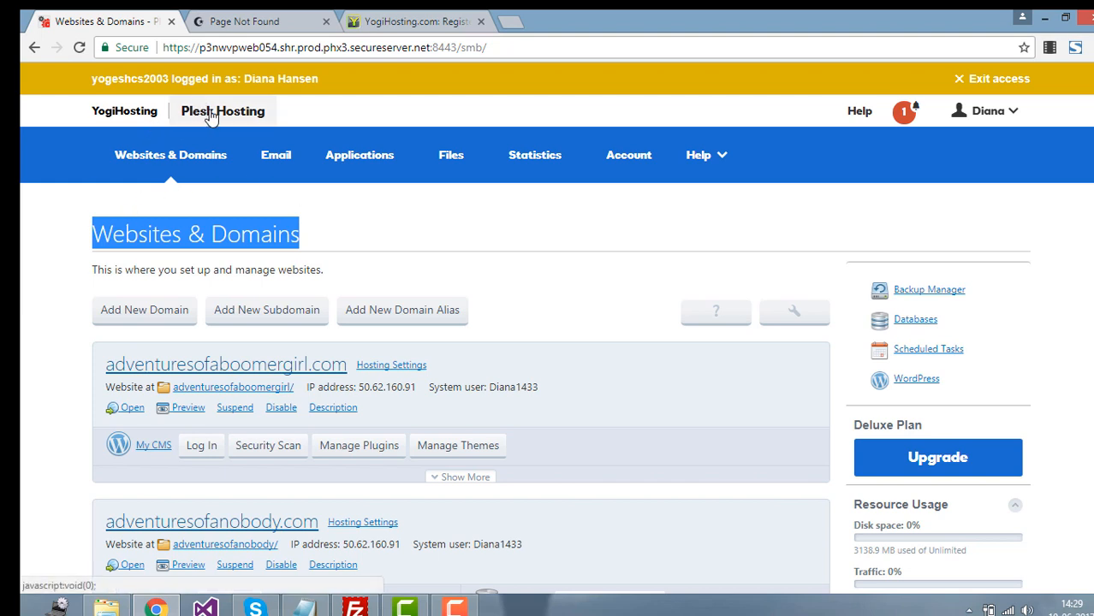
{"action": "left_click", "coordinate": [99, 233]}
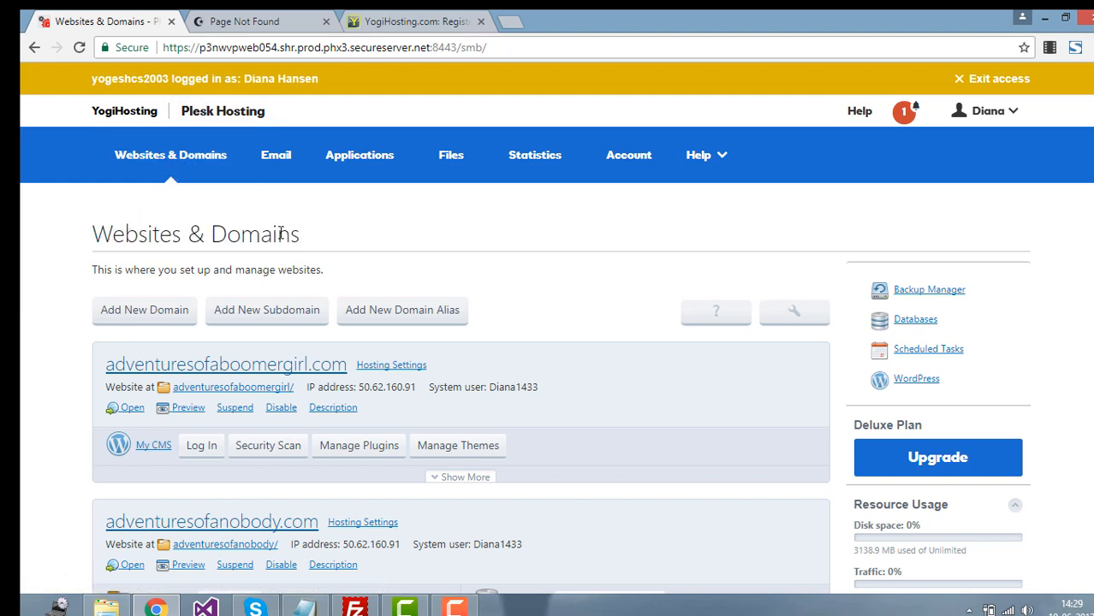
{"action": "left_click_drag", "start_coordinate": [304, 237], "coordinate": [142, 230]}
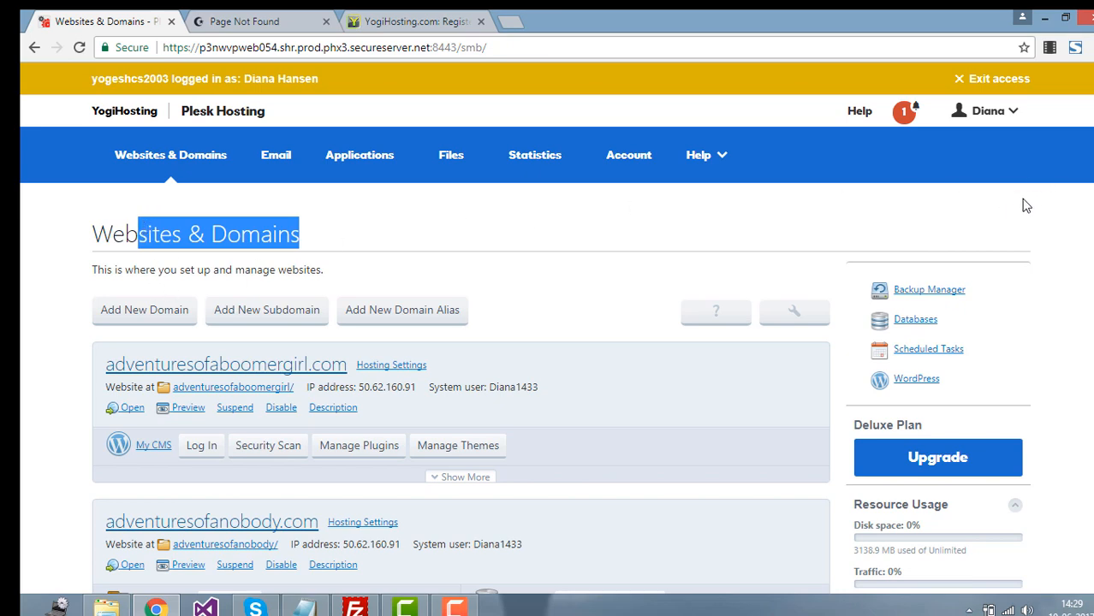
{"action": "scroll", "coordinate": [1026, 206], "scroll_direction": "down", "scroll_amount": 9}
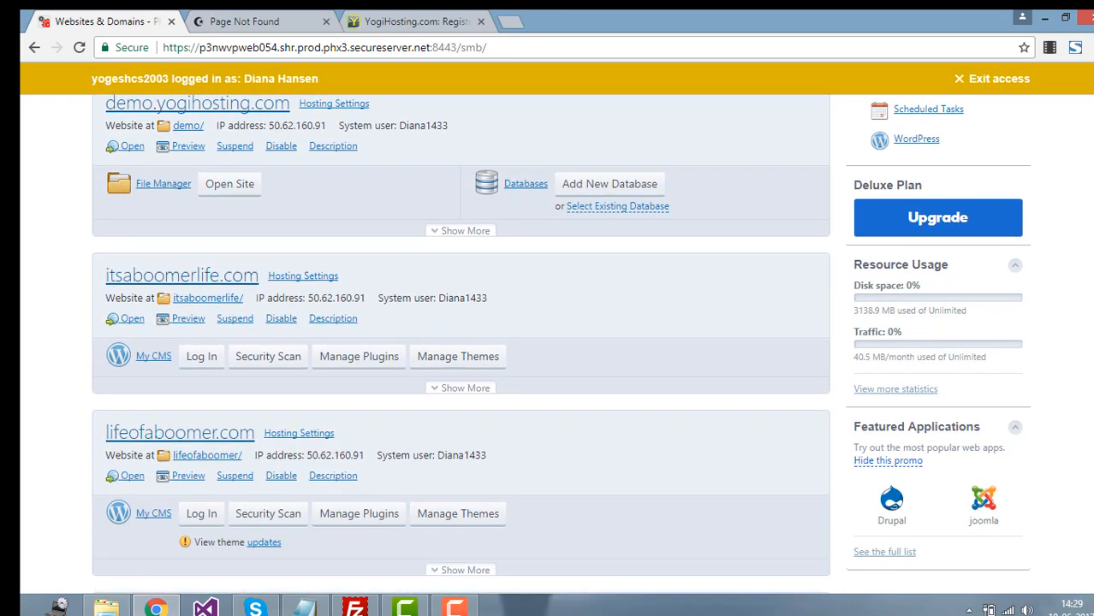
{"action": "scroll", "coordinate": [460, 345], "scroll_direction": "down", "scroll_amount": 11}
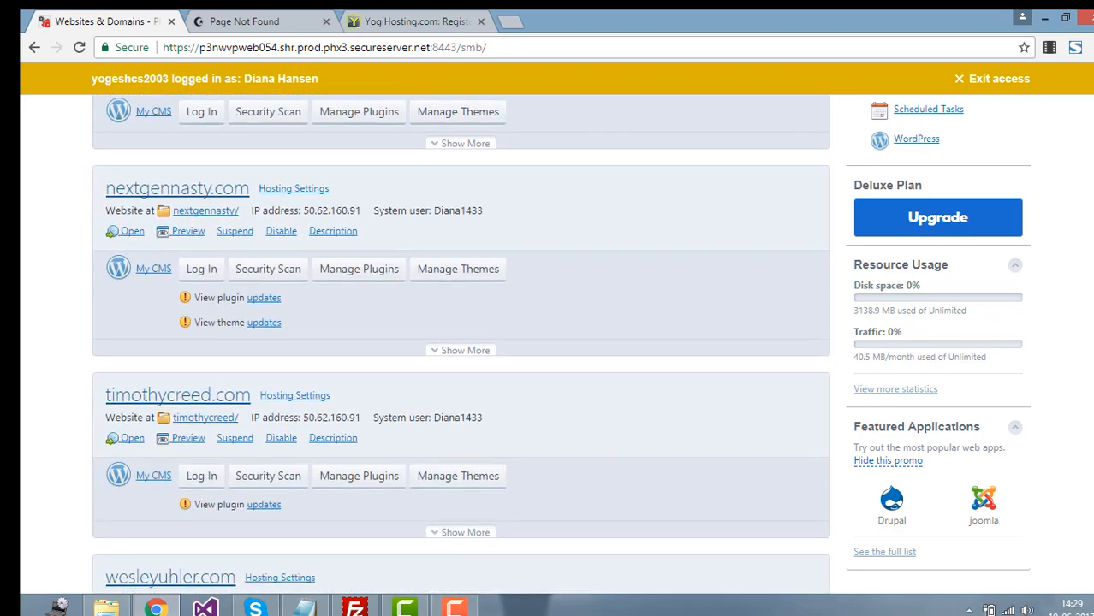
{"action": "scroll", "coordinate": [461, 345], "scroll_direction": "down", "scroll_amount": 2}
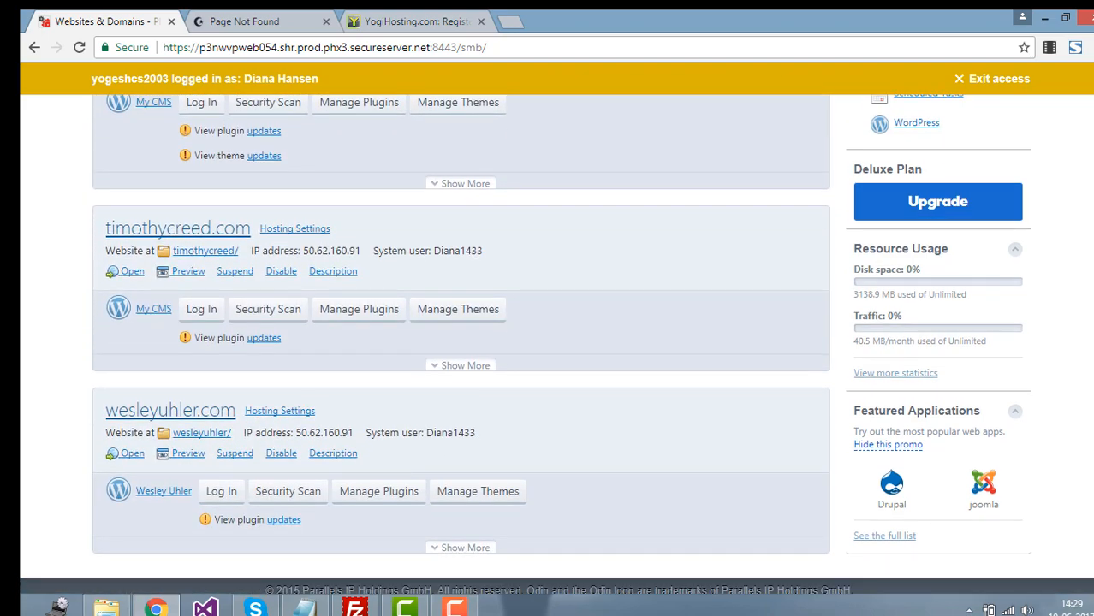
{"action": "scroll", "coordinate": [460, 345], "scroll_direction": "up", "scroll_amount": 20}
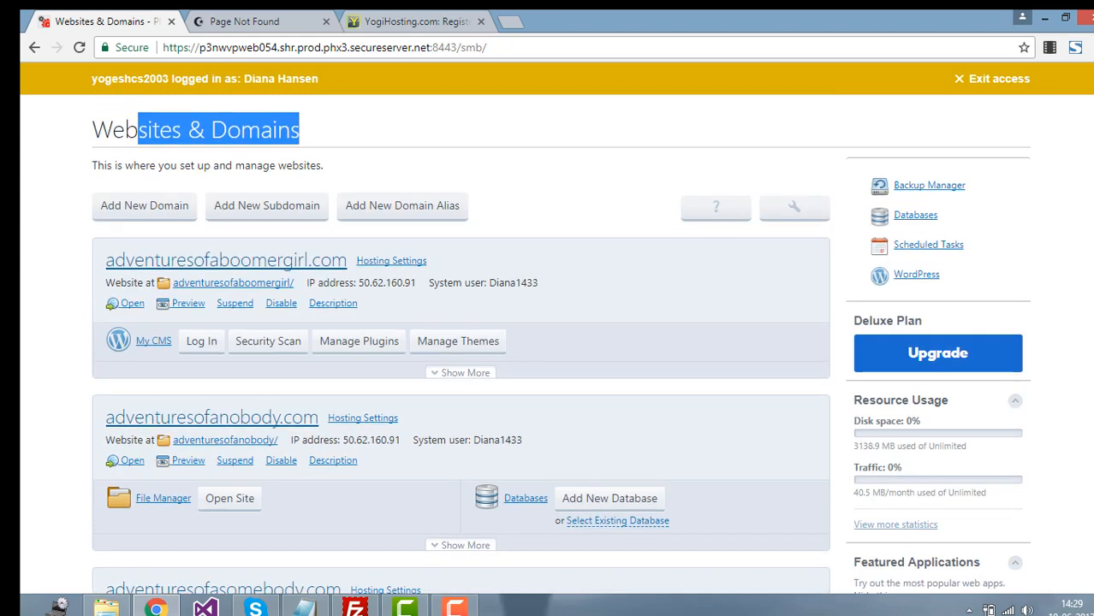
{"action": "scroll", "coordinate": [461, 345], "scroll_direction": "down", "scroll_amount": 1}
{"action": "scroll", "coordinate": [680, 216], "scroll_direction": "up", "scroll_amount": 2}
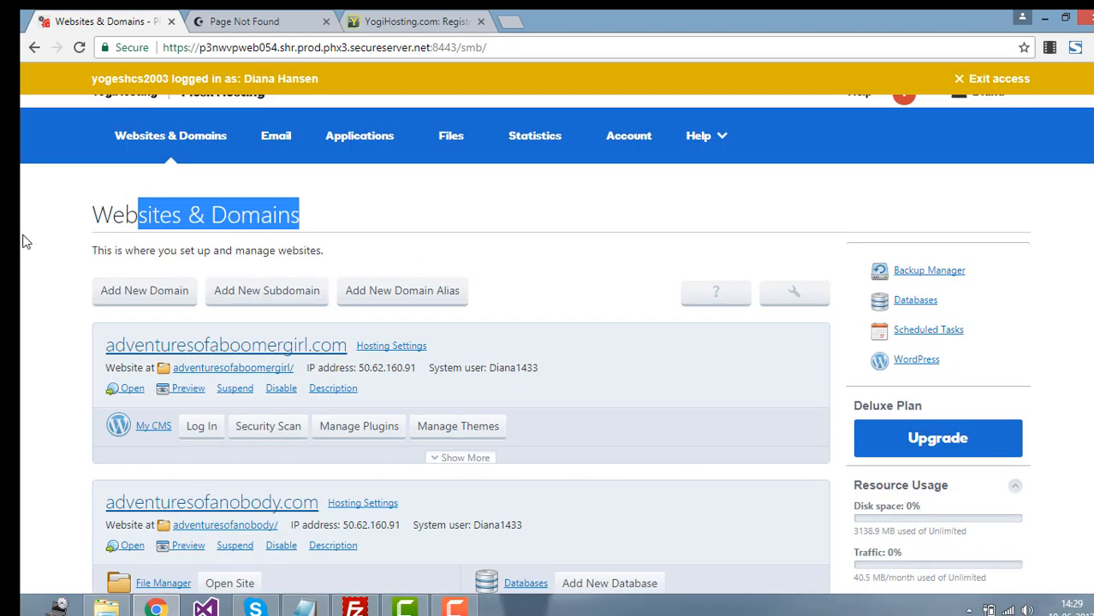
{"action": "left_click", "coordinate": [24, 237]}
{"action": "left_click", "coordinate": [128, 295]}
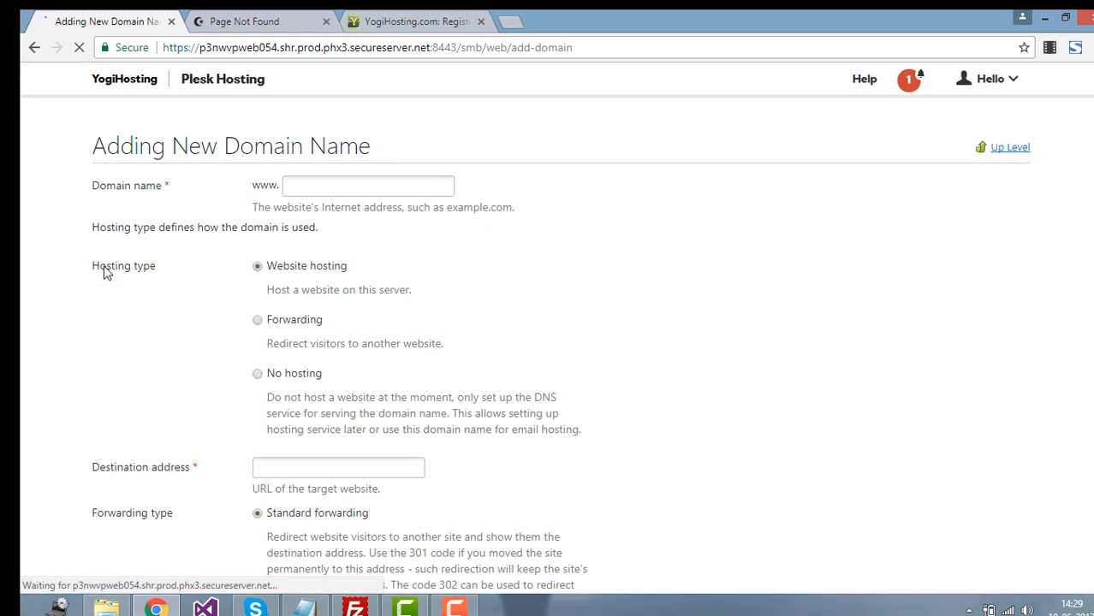
Step: Enter janeaustenandme.com as the domain name, copying it from the site's address
{"action": "left_click", "coordinate": [331, 326]}
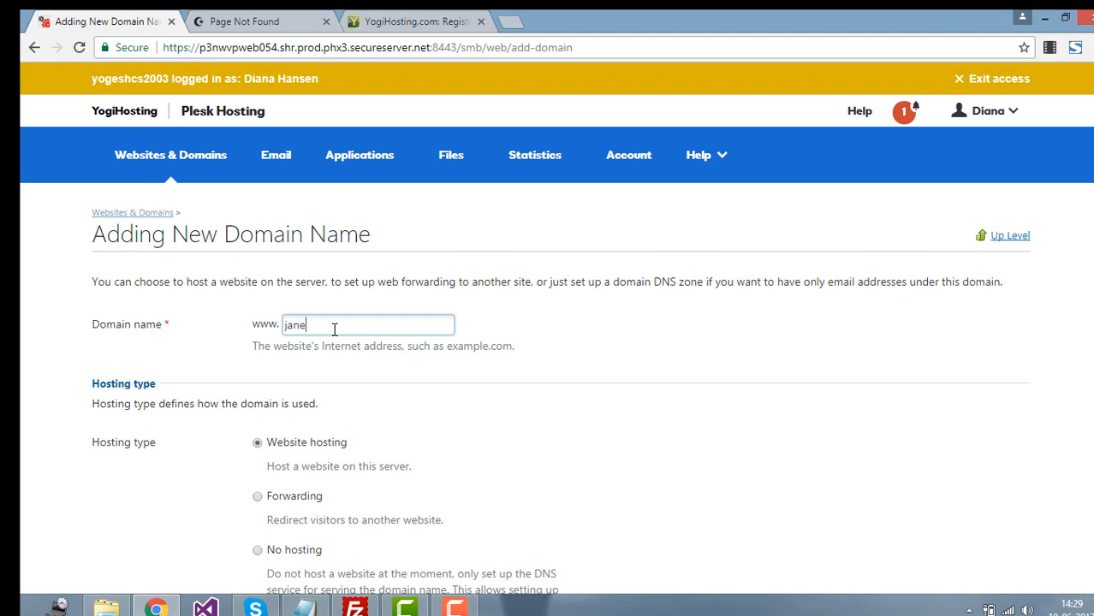
{"action": "left_click", "coordinate": [256, 17]}
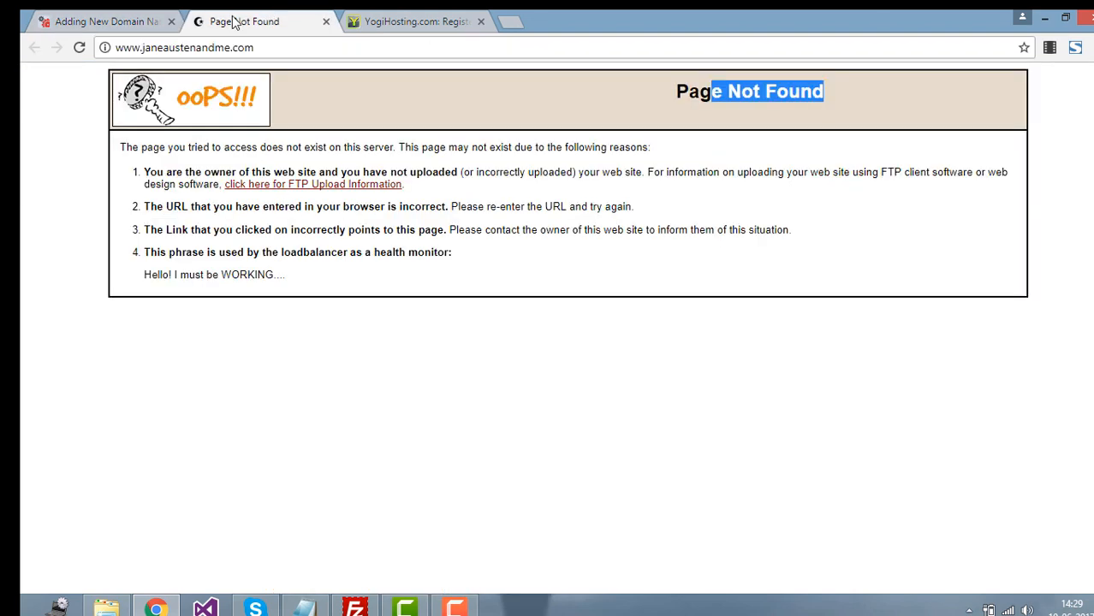
{"action": "double_click", "coordinate": [164, 49]}
{"action": "key", "text": "ctrl+c"}
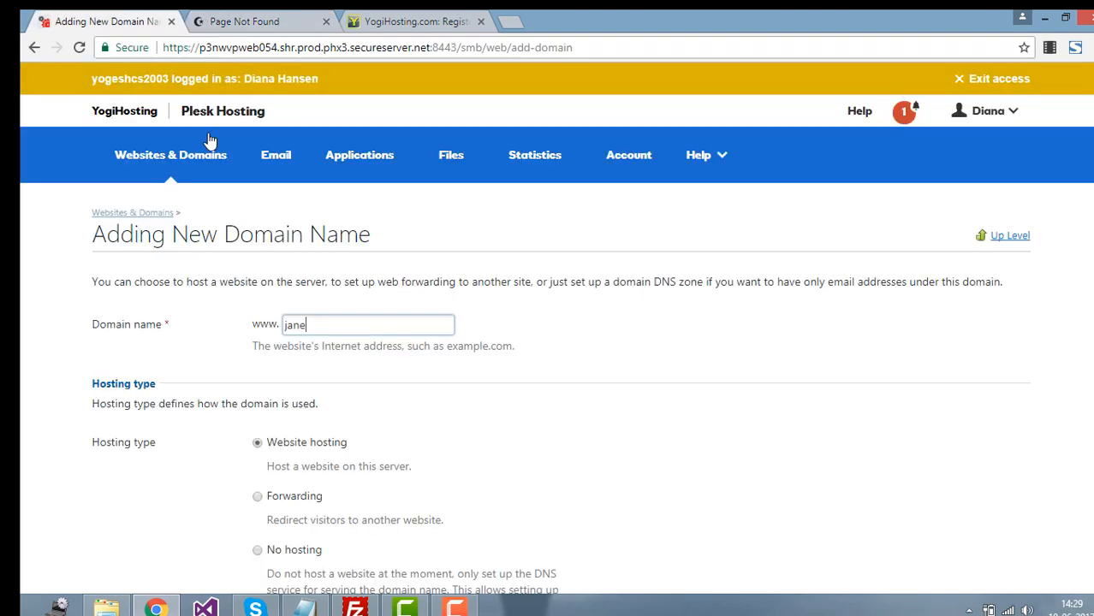
{"action": "left_click", "coordinate": [128, 17]}
{"action": "double_click", "coordinate": [328, 329]}
{"action": "key", "text": "ctrl+v"}
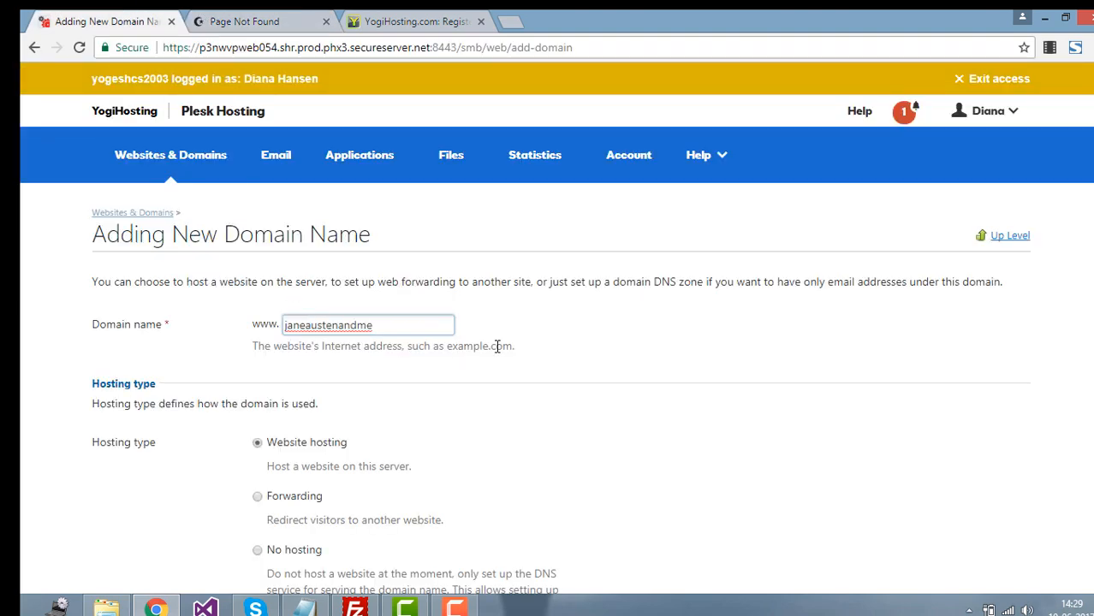
{"action": "type", "text": ".com"}
{"action": "scroll", "coordinate": [200, 320], "scroll_direction": "down", "scroll_amount": 2}
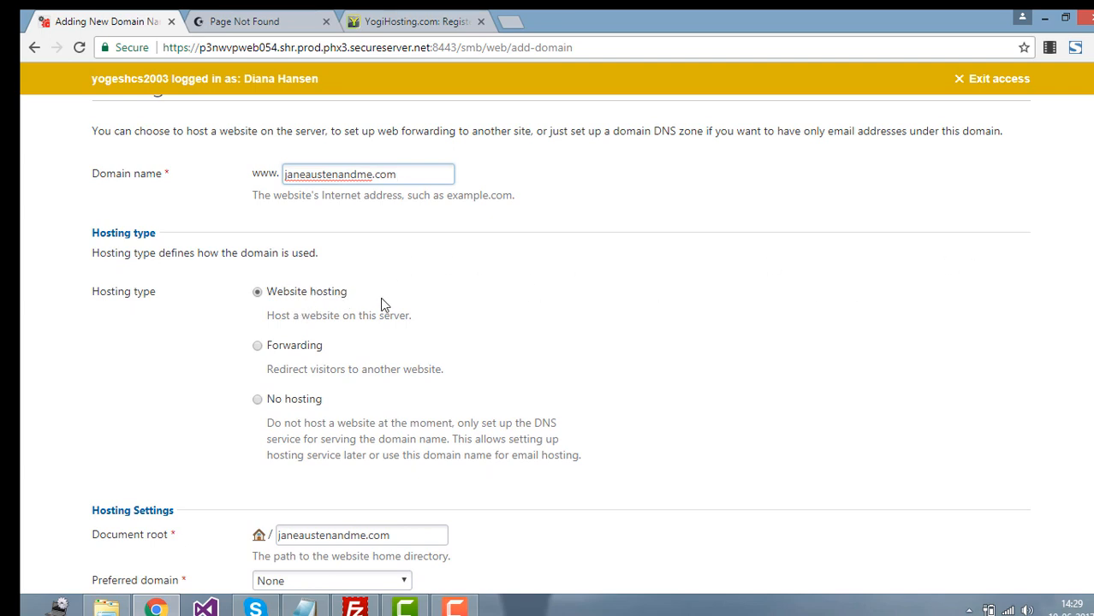
{"action": "scroll", "coordinate": [599, 409], "scroll_direction": "down", "scroll_amount": 3}
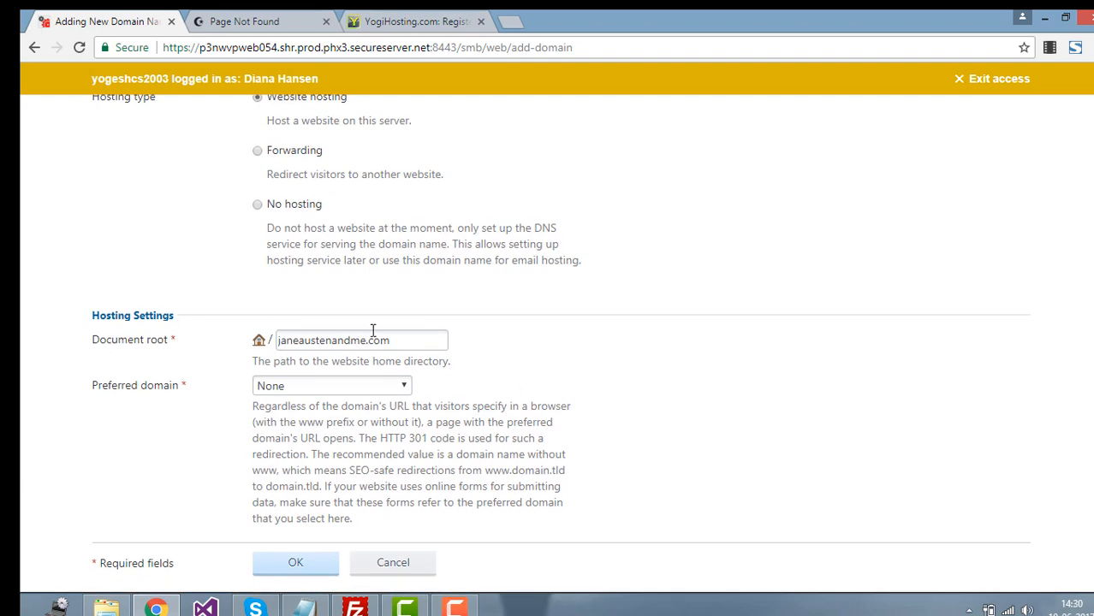
{"action": "left_click", "coordinate": [399, 337]}
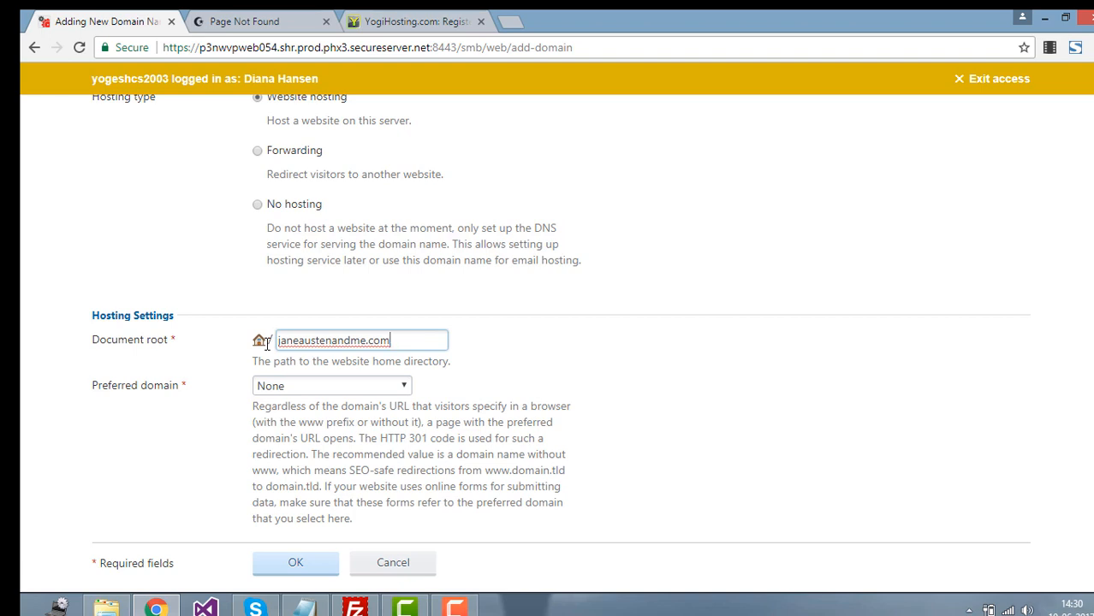
{"action": "key", "text": "BackSpace"}
{"action": "key", "text": "BackSpace"}
{"action": "double_click", "coordinate": [292, 339]}
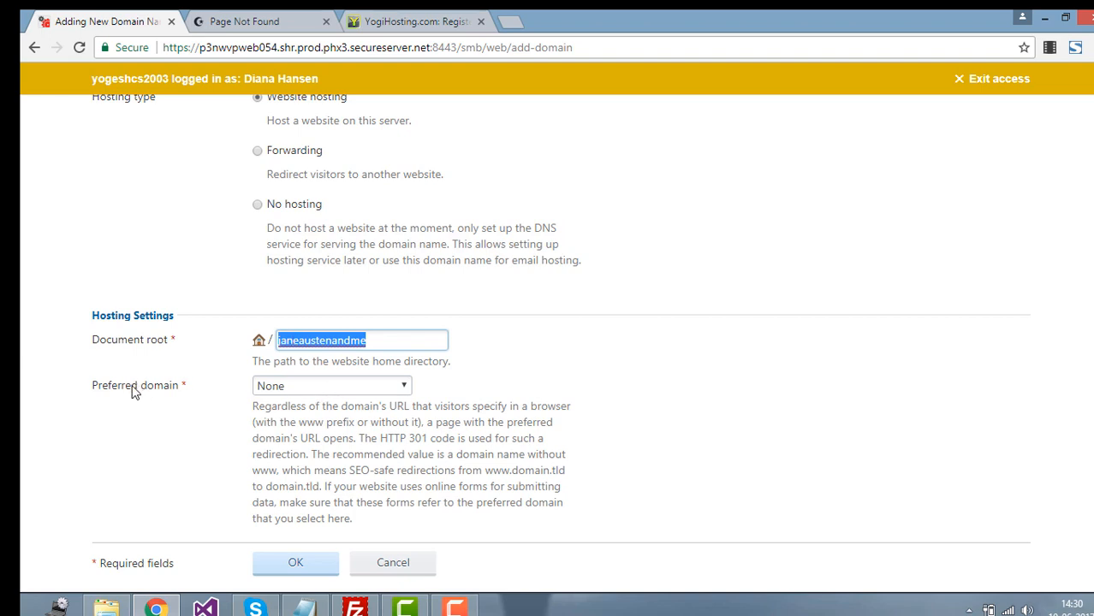
{"action": "left_click", "coordinate": [313, 387]}
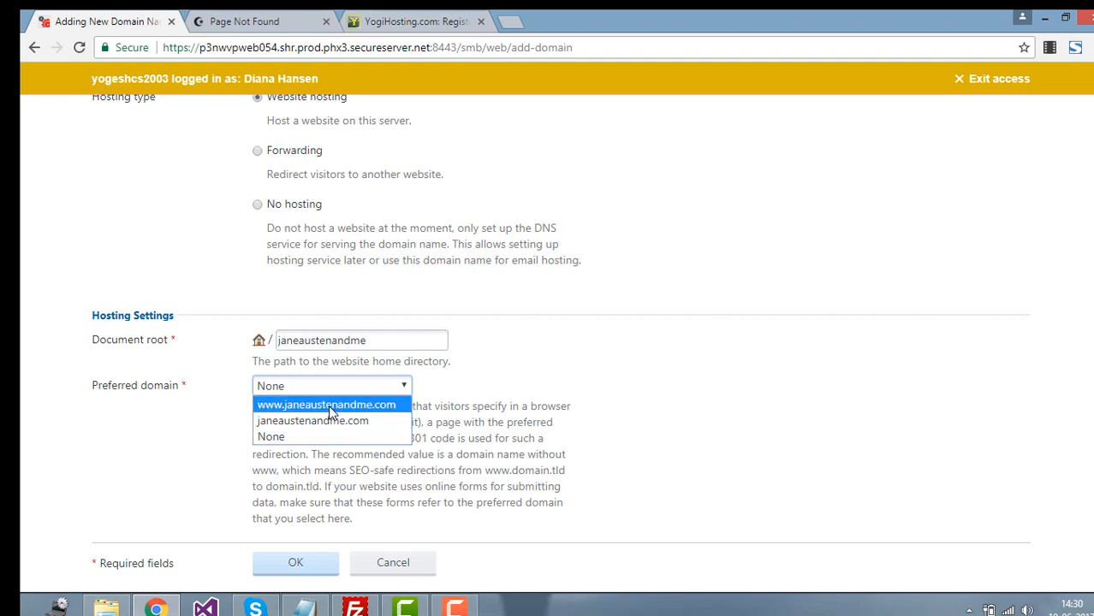
{"action": "left_click", "coordinate": [328, 407]}
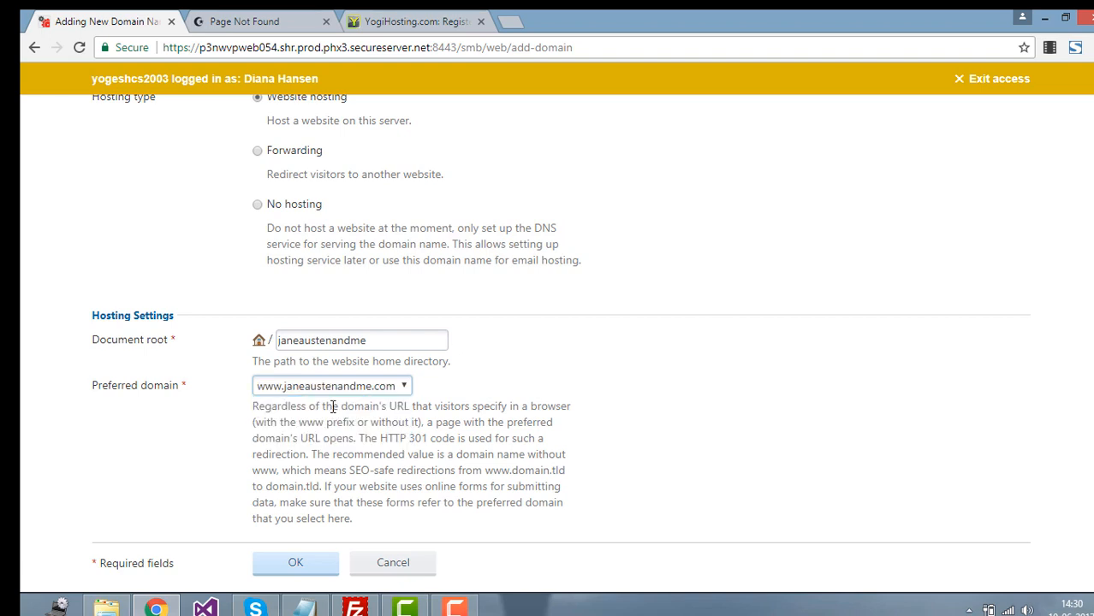
Step: Submit the new domain, note the success message, and scroll to janeaustenandme.com's entry
{"action": "left_click", "coordinate": [288, 563]}
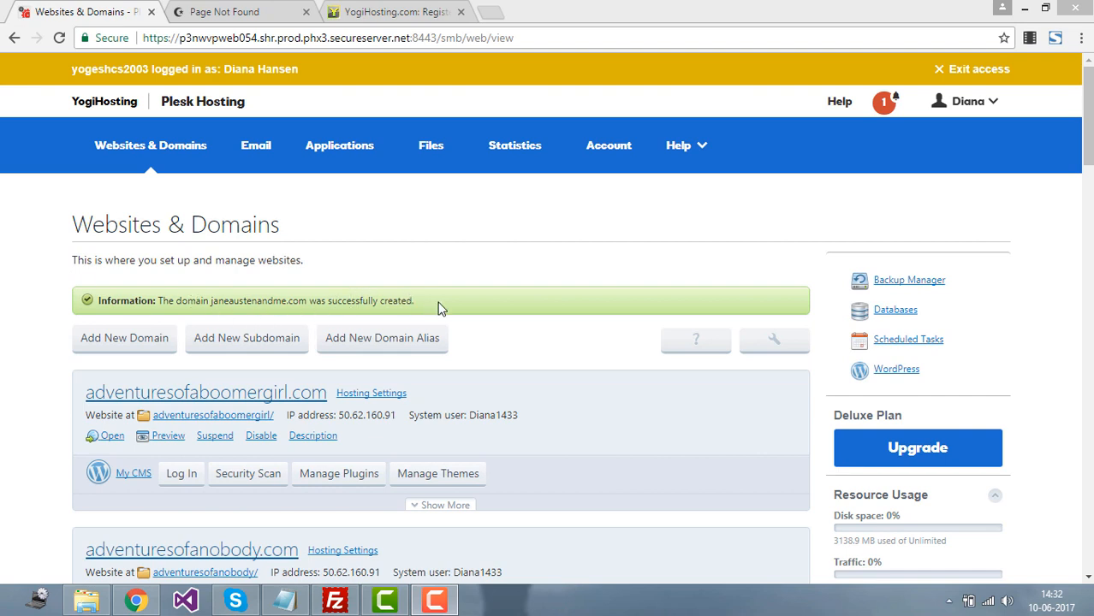
{"action": "double_click", "coordinate": [107, 301]}
{"action": "left_click", "coordinate": [130, 302]}
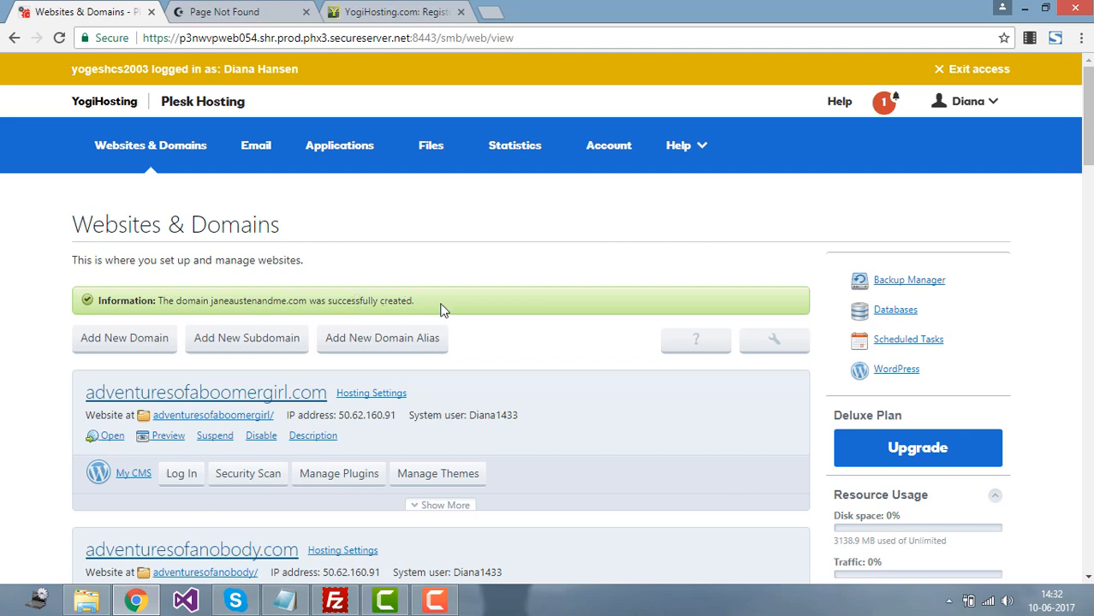
{"action": "scroll", "coordinate": [1089, 137], "scroll_direction": "down", "scroll_amount": 2}
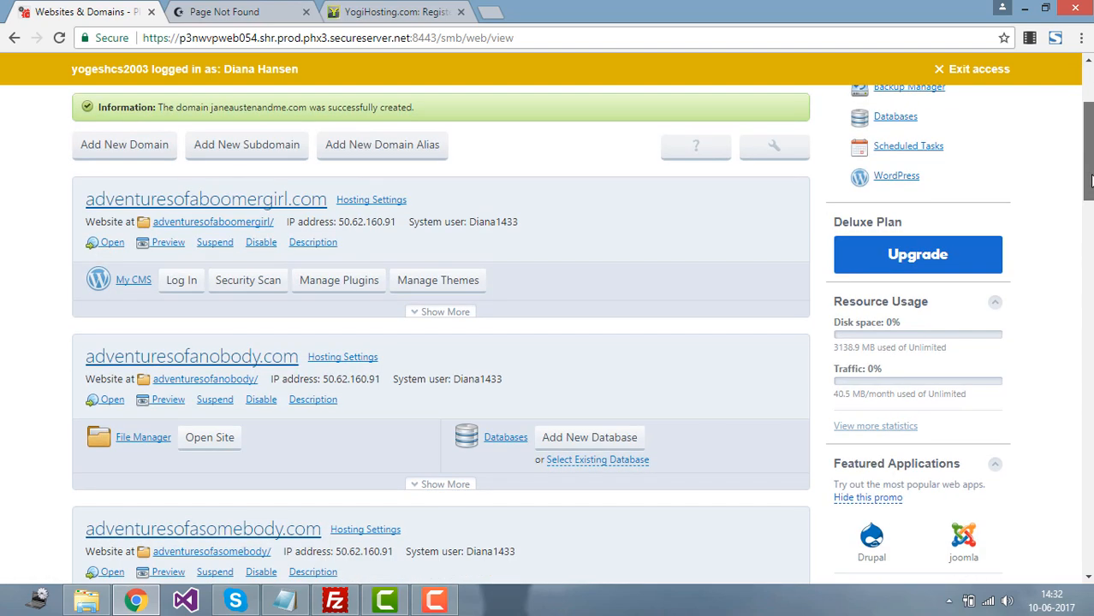
{"action": "scroll", "coordinate": [1089, 137], "scroll_direction": "up", "scroll_amount": 2}
{"action": "scroll", "coordinate": [1089, 141], "scroll_direction": "down", "scroll_amount": 2}
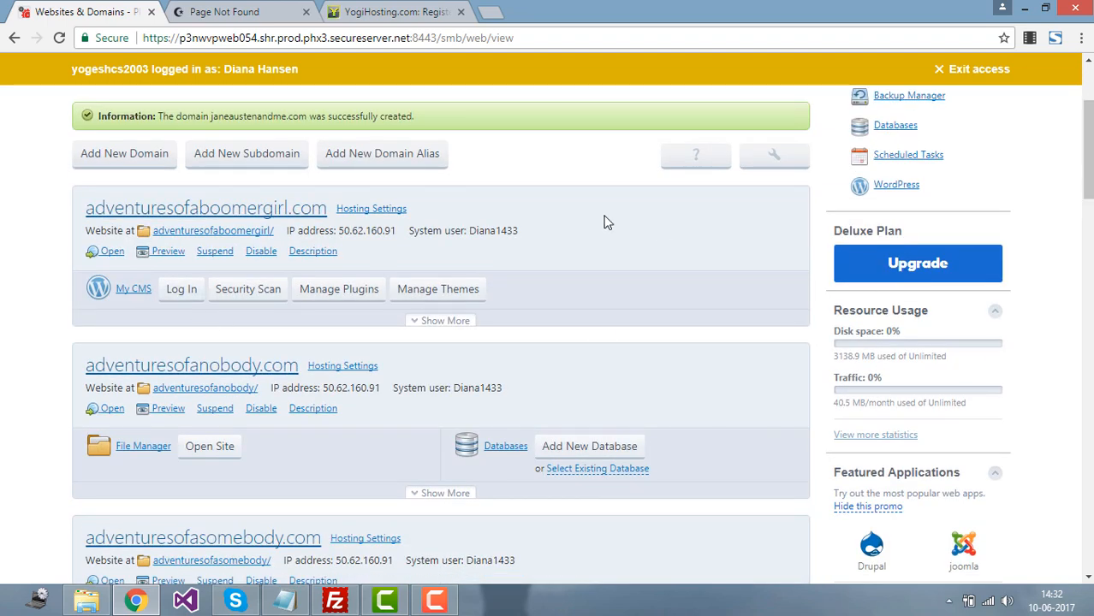
{"action": "scroll", "coordinate": [1087, 150], "scroll_direction": "down", "scroll_amount": 8}
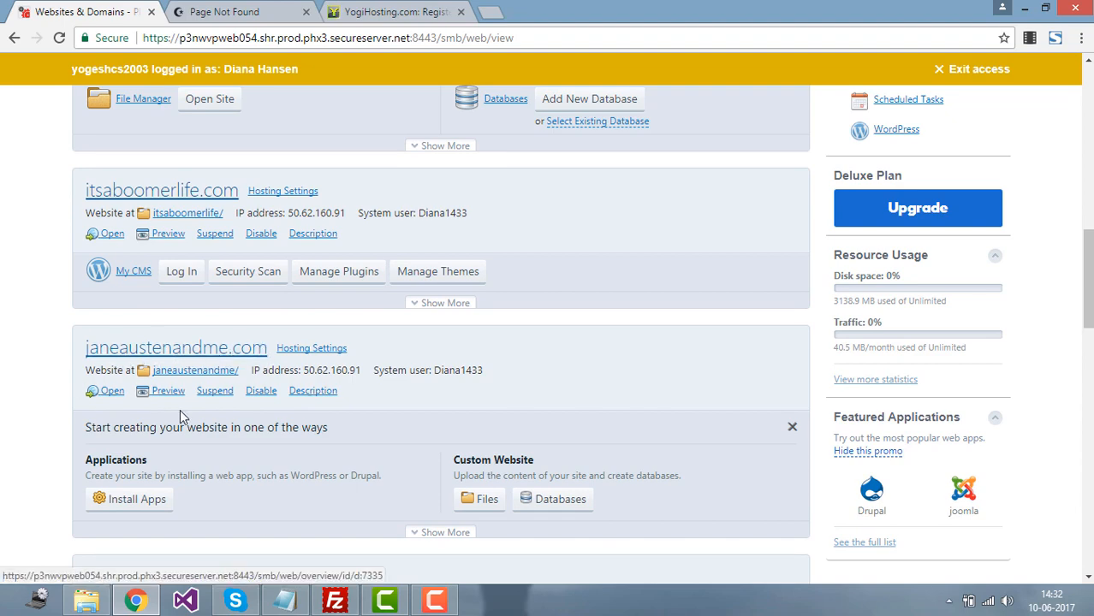
{"action": "left_click", "coordinate": [123, 354]}
{"action": "left_click", "coordinate": [60, 39]}
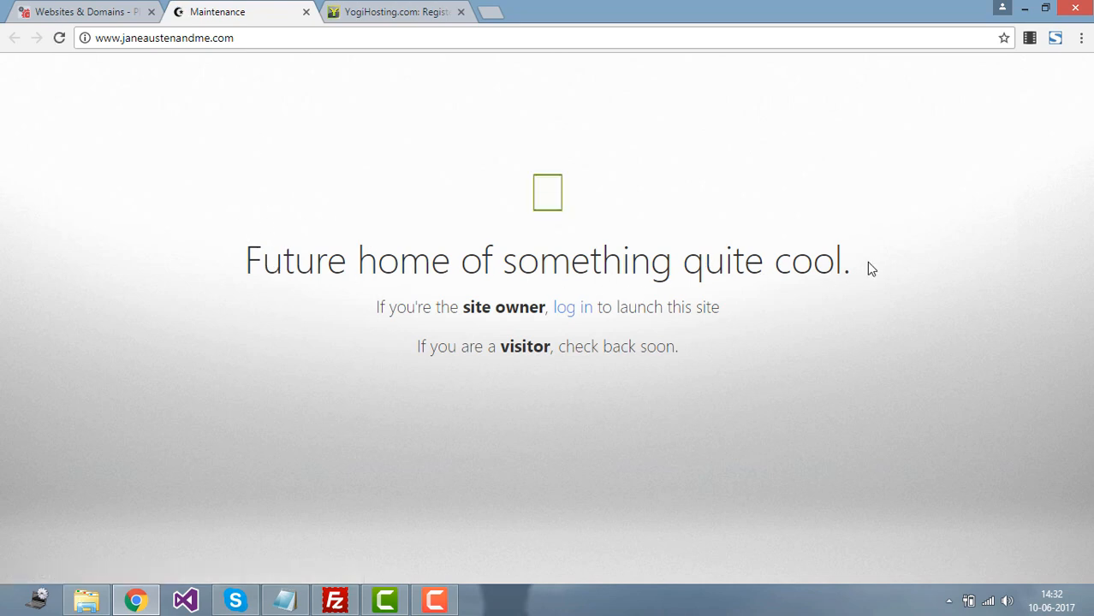
{"action": "left_click_drag", "start_coordinate": [852, 275], "coordinate": [232, 274]}
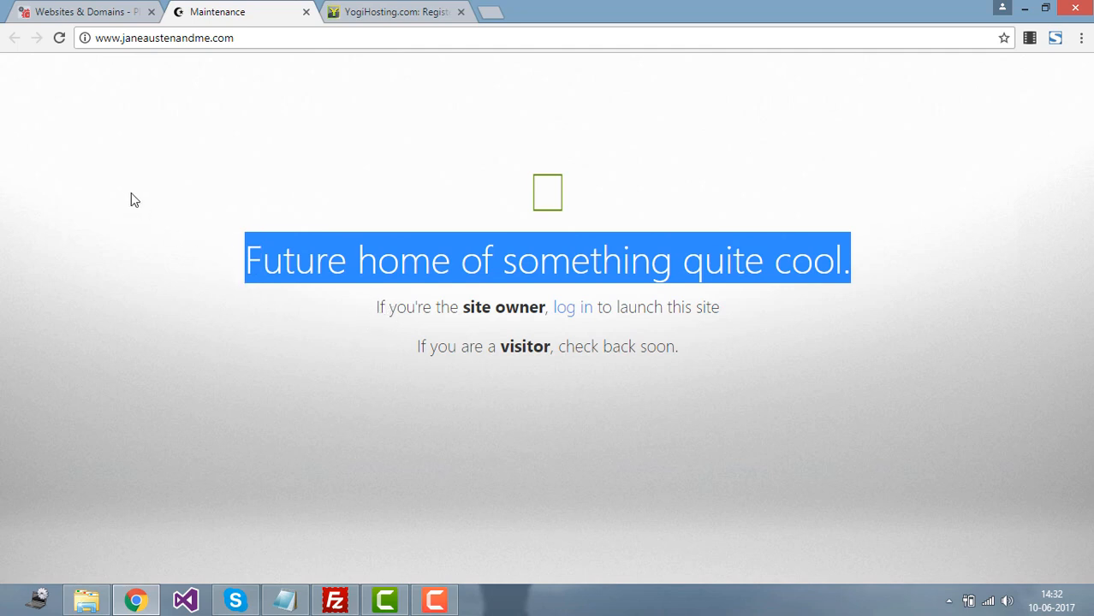
Step: Back on Websites & Domains, expand Show More for janeaustenandme.com
{"action": "left_click", "coordinate": [109, 7]}
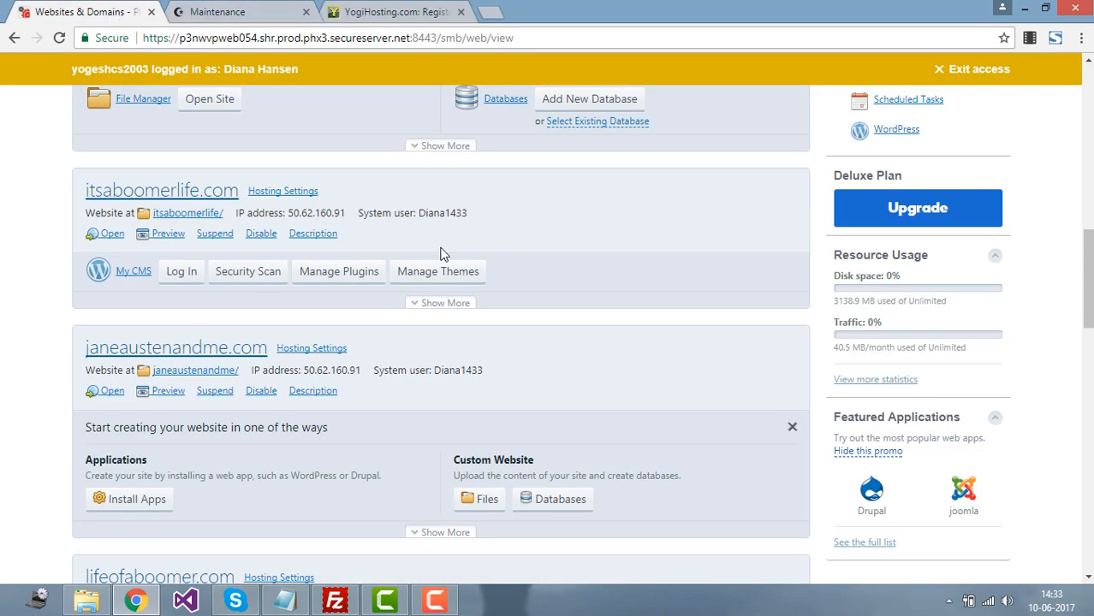
{"action": "scroll", "coordinate": [490, 358], "scroll_direction": "down", "scroll_amount": 4}
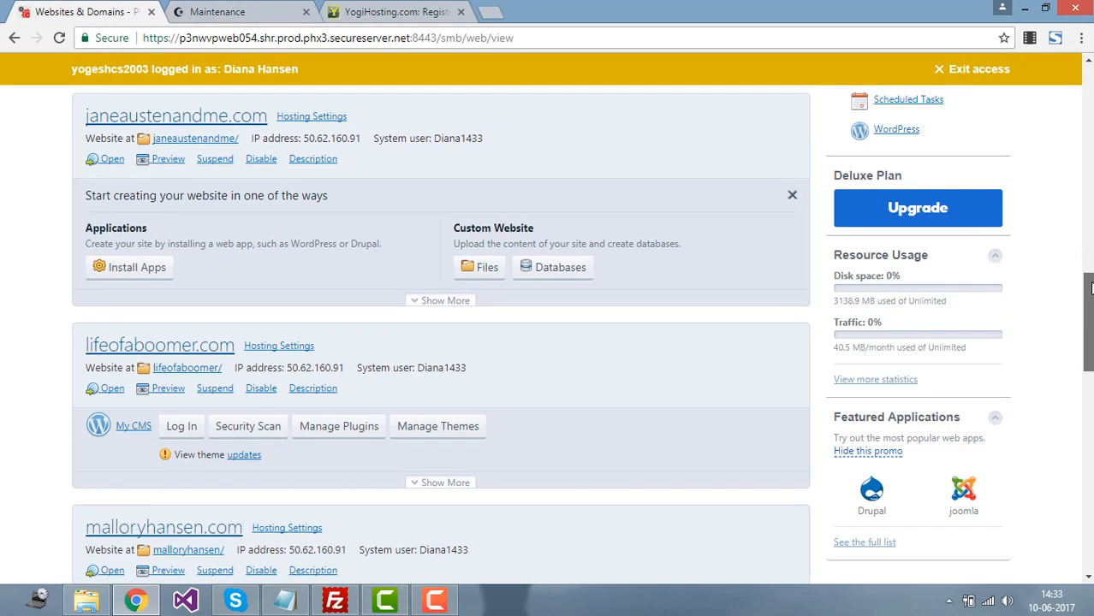
{"action": "scroll", "coordinate": [490, 358], "scroll_direction": "up", "scroll_amount": 1}
{"action": "left_click", "coordinate": [440, 357]}
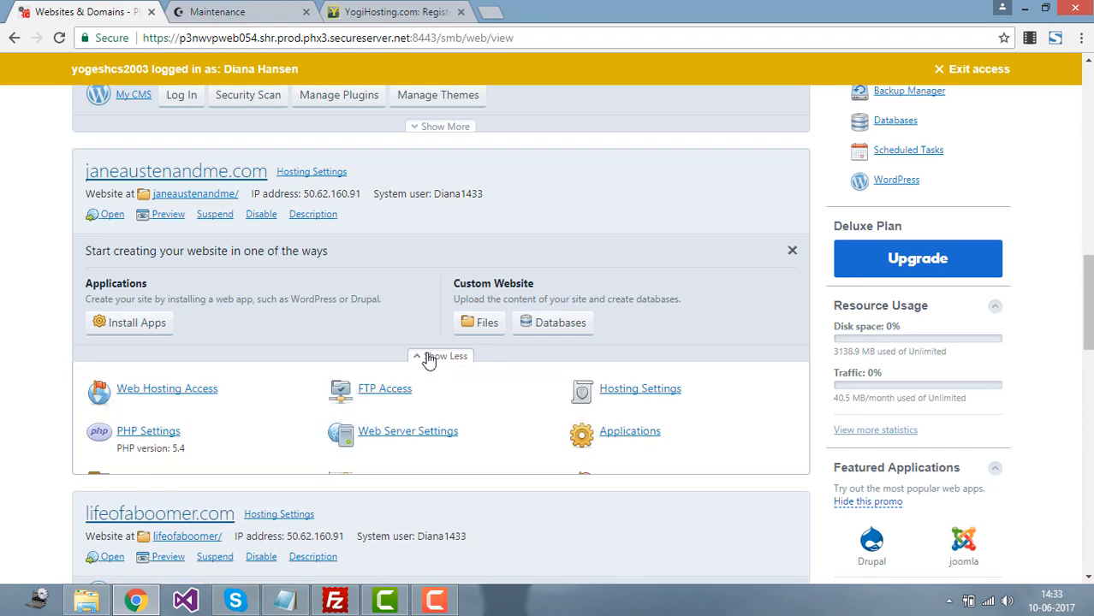
{"action": "scroll", "coordinate": [440, 343], "scroll_direction": "down", "scroll_amount": 3}
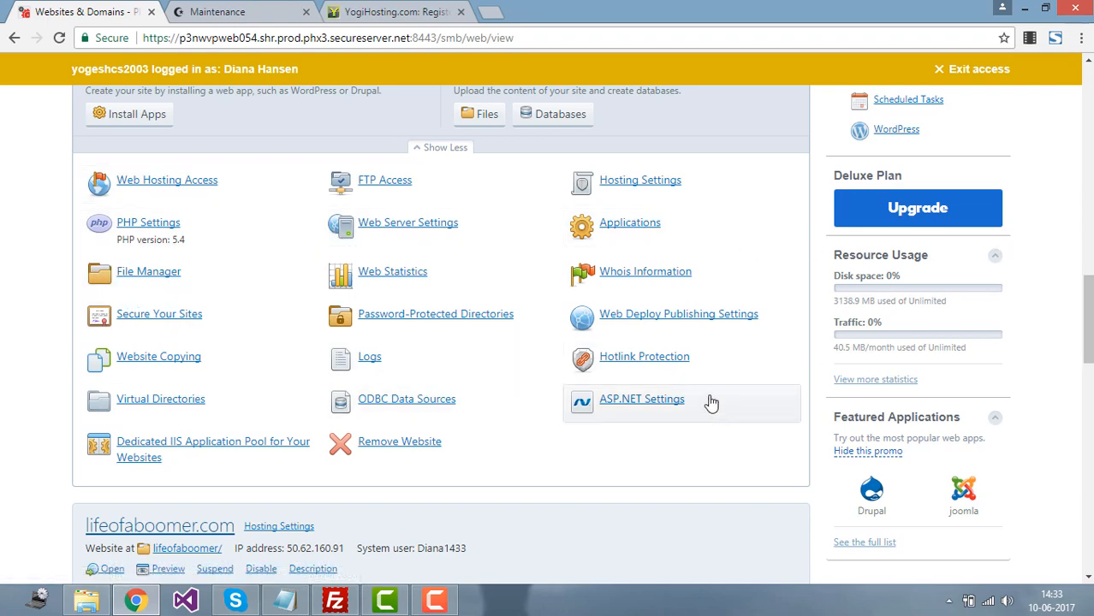
{"action": "scroll", "coordinate": [440, 342], "scroll_direction": "up", "scroll_amount": 4}
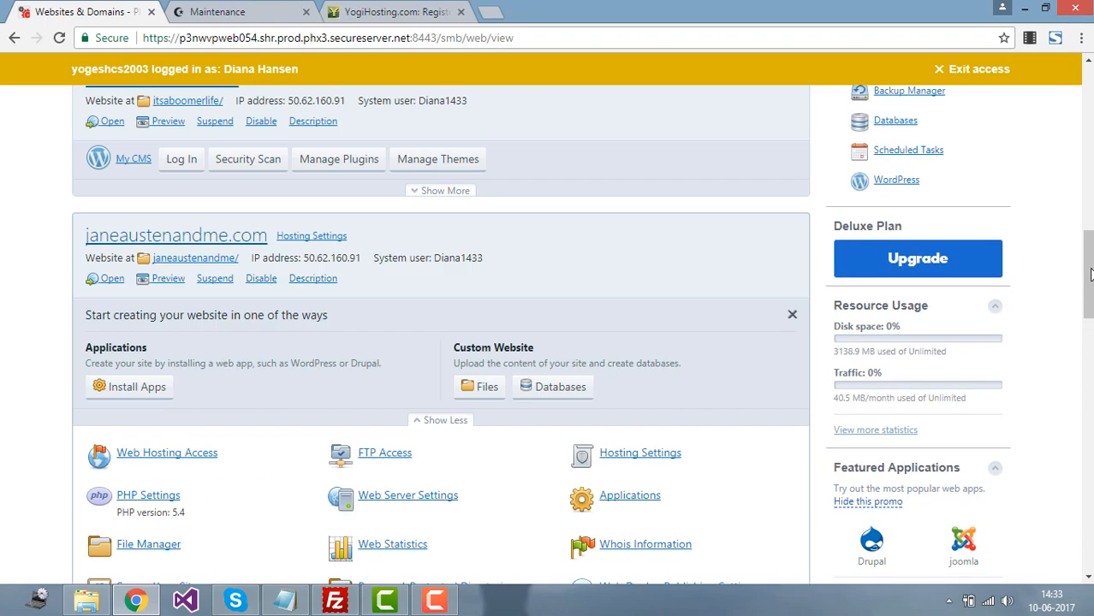
{"action": "scroll", "coordinate": [144, 358], "scroll_direction": "down", "scroll_amount": 1}
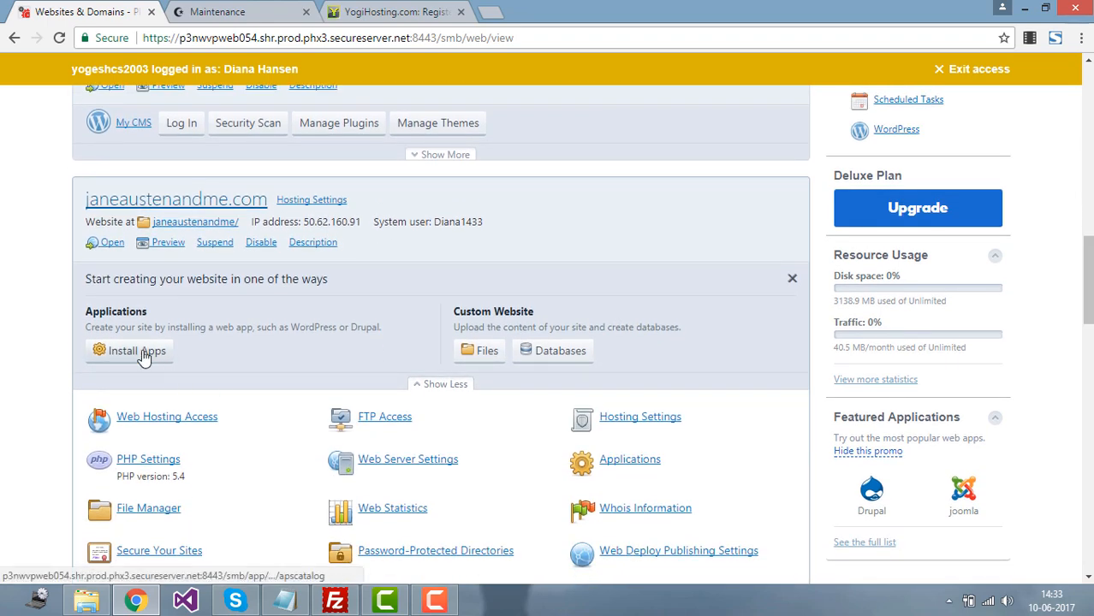
Step: Open Applications for janeaustenandme.com and list featured apps WordPress, Joomla and Drupal
{"action": "left_click", "coordinate": [144, 358]}
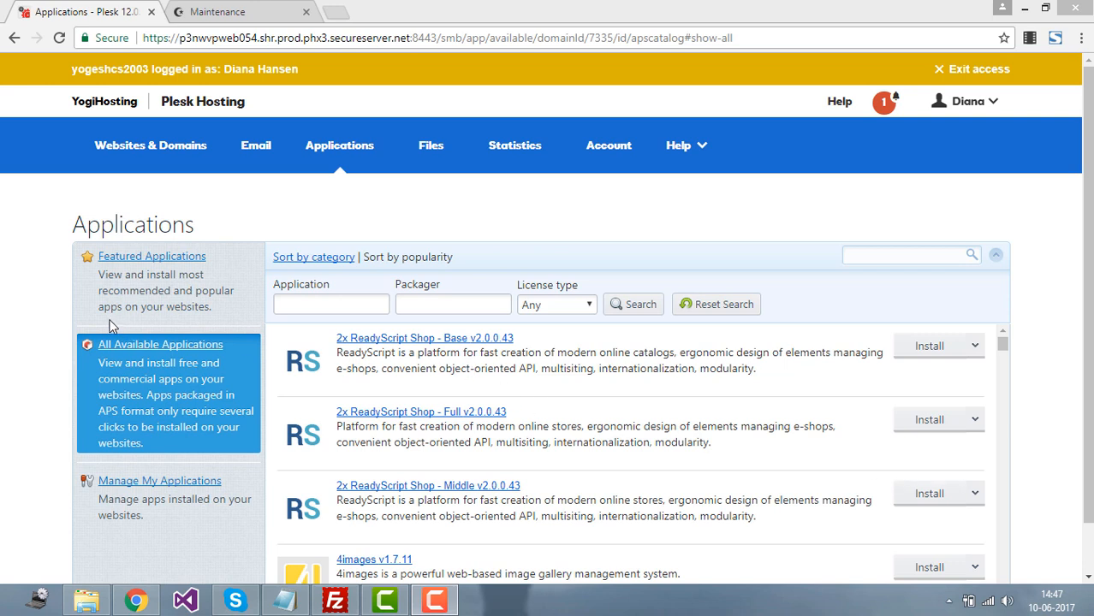
{"action": "double_click", "coordinate": [122, 224]}
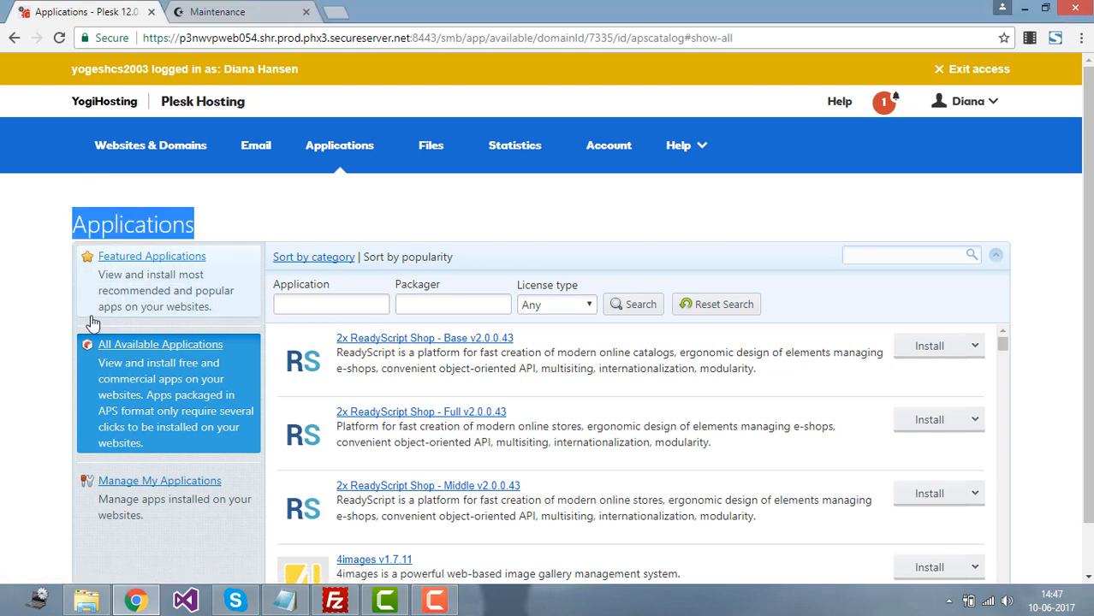
{"action": "scroll", "coordinate": [403, 250], "scroll_direction": "down", "scroll_amount": 1}
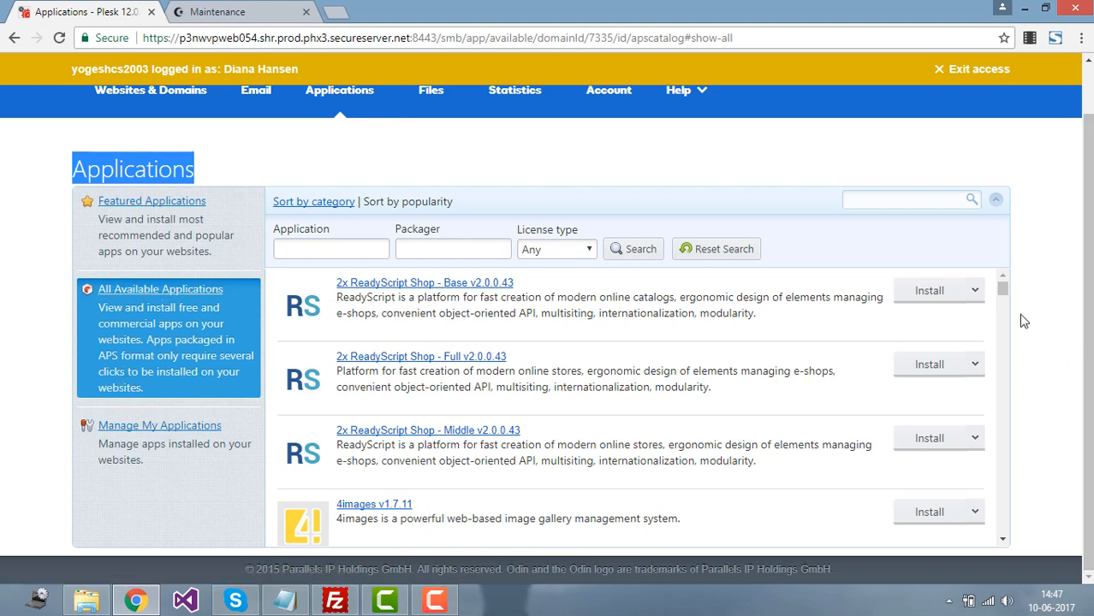
{"action": "left_click_drag", "start_coordinate": [1006, 292], "coordinate": [1004, 374]}
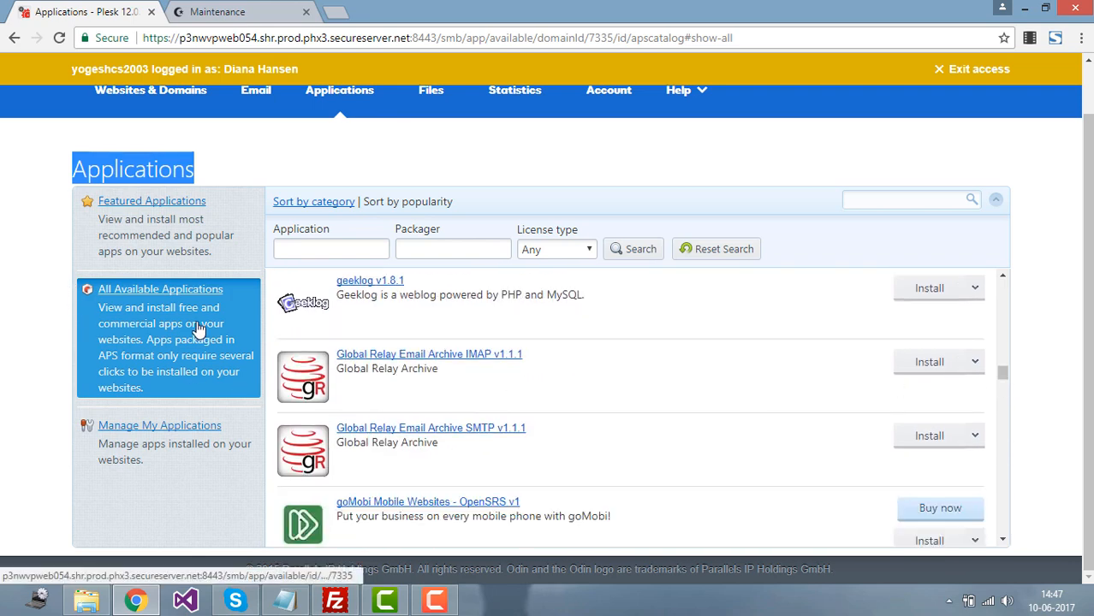
{"action": "left_click", "coordinate": [187, 218]}
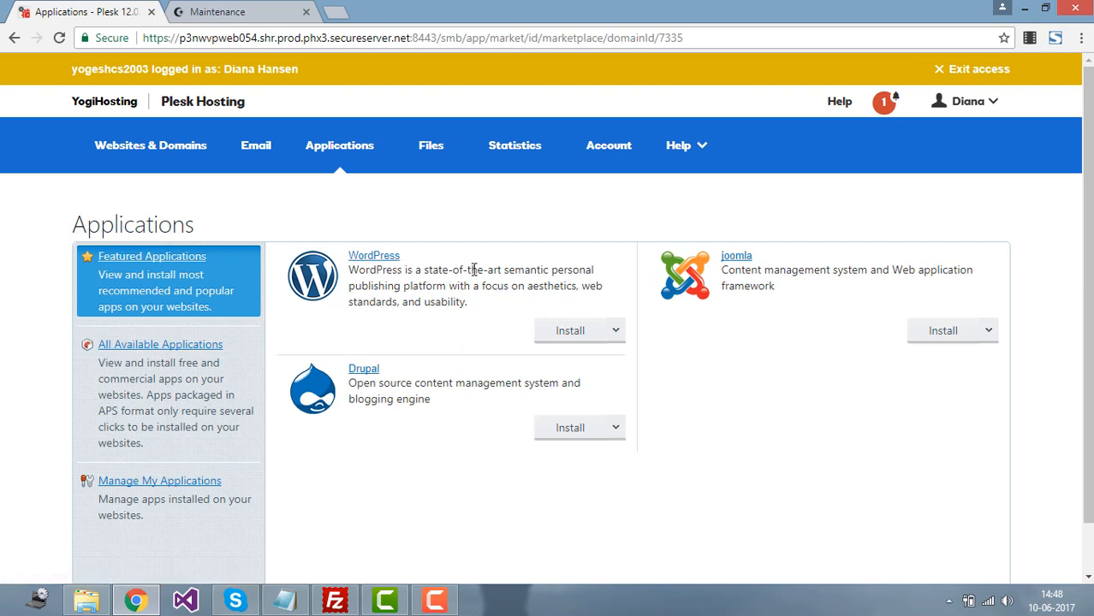
Step: Choose Install (Custom) for WordPress and accept the license terms to reach the settings form
{"action": "left_click", "coordinate": [616, 332]}
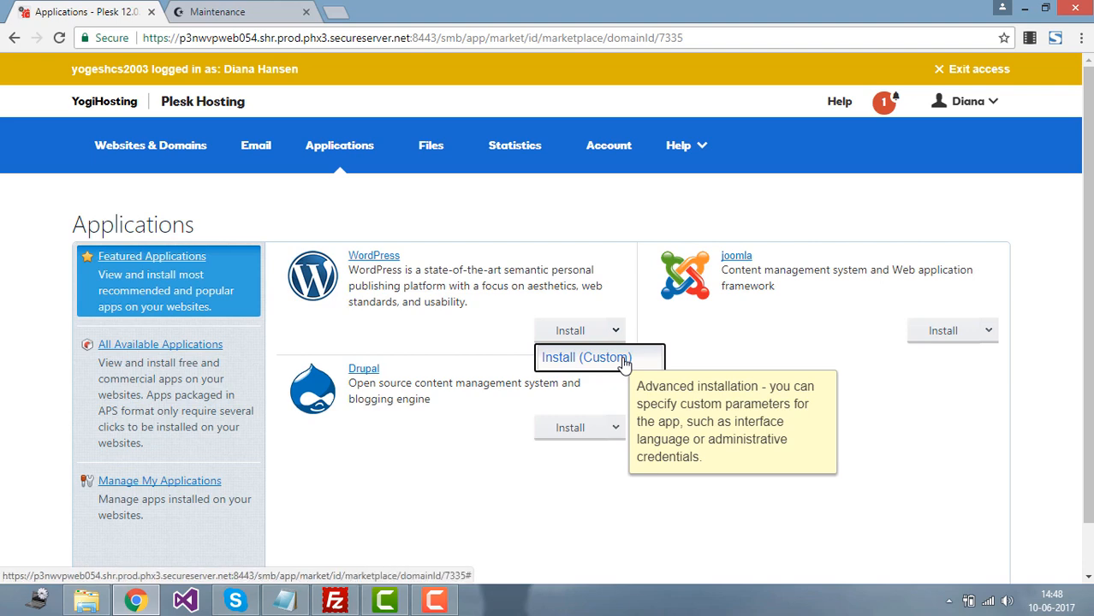
{"action": "left_click", "coordinate": [622, 359]}
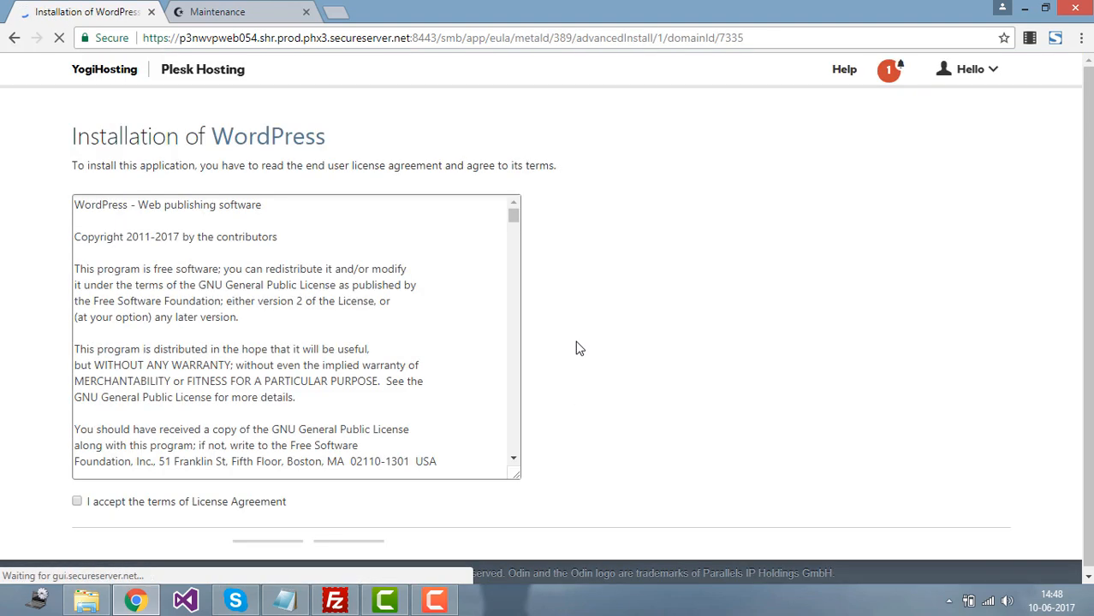
{"action": "left_click_drag", "start_coordinate": [1088, 291], "coordinate": [1088, 363]}
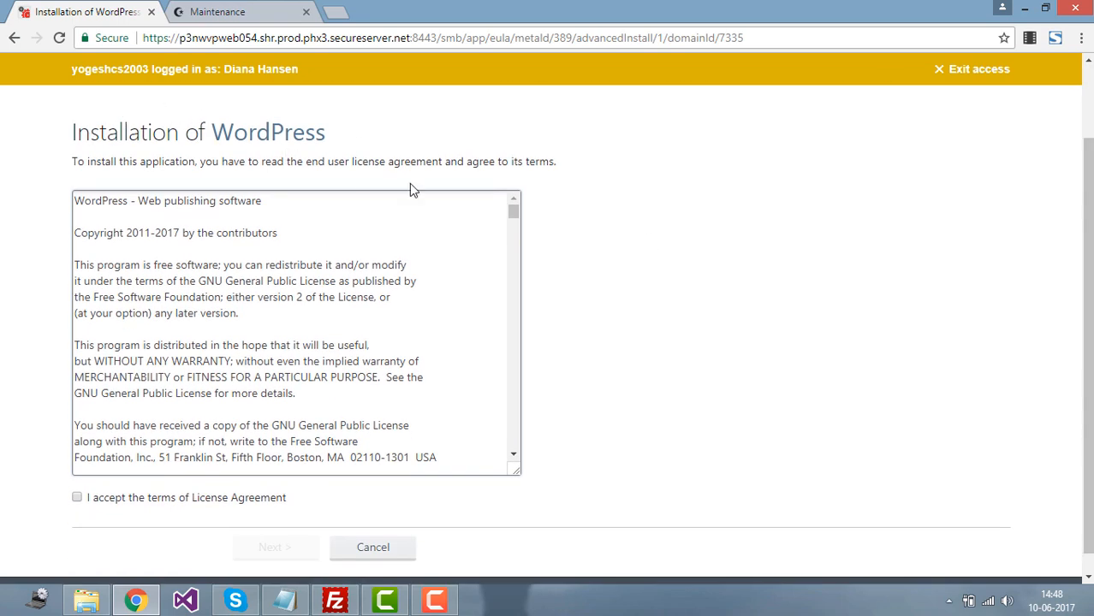
{"action": "left_click_drag", "start_coordinate": [513, 212], "coordinate": [515, 296]}
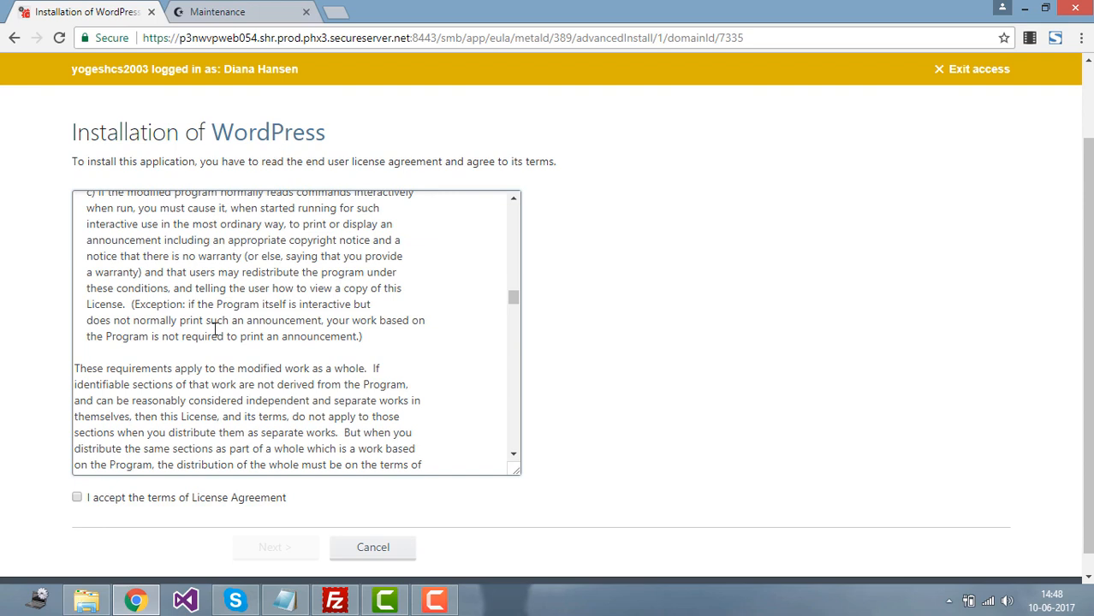
{"action": "left_click", "coordinate": [79, 500]}
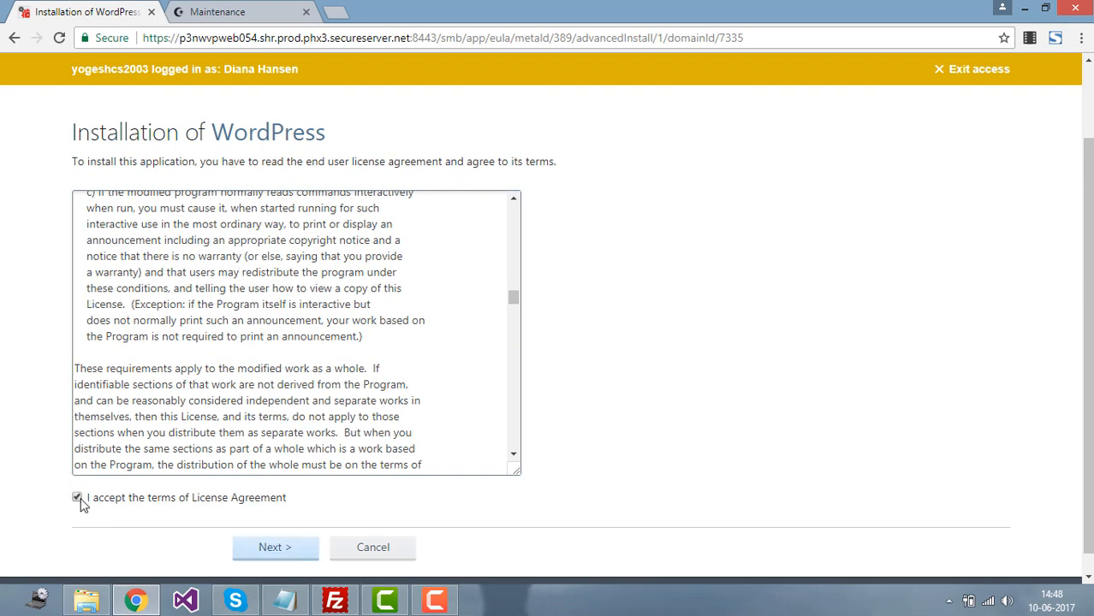
{"action": "left_click", "coordinate": [264, 550]}
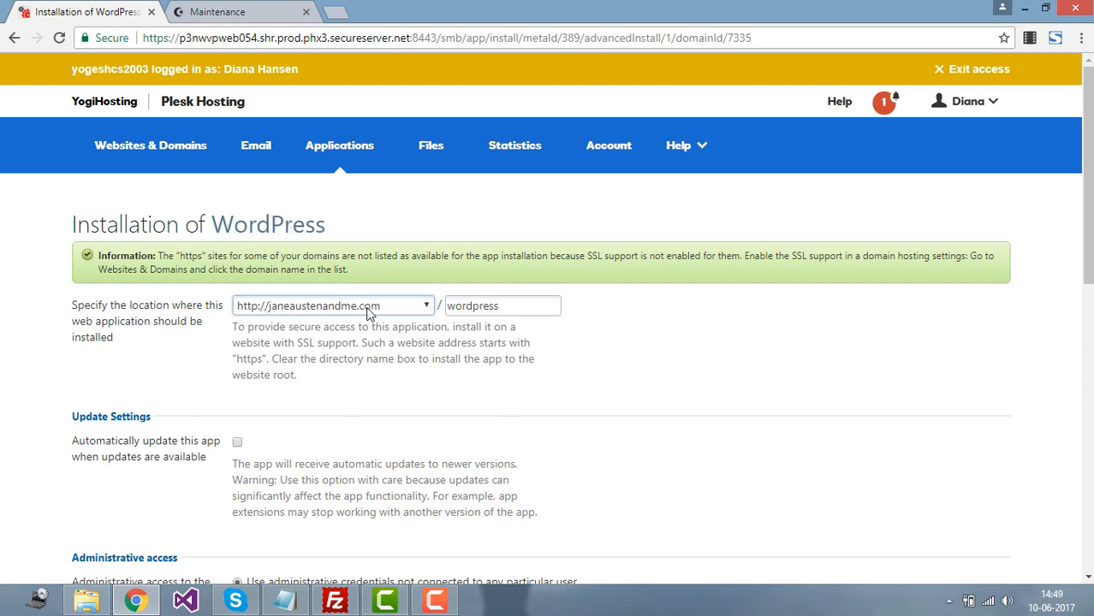
Step: Keep janeaustenandme.com as the install domain and clear the 'wordpress' directory name
{"action": "left_click", "coordinate": [428, 308]}
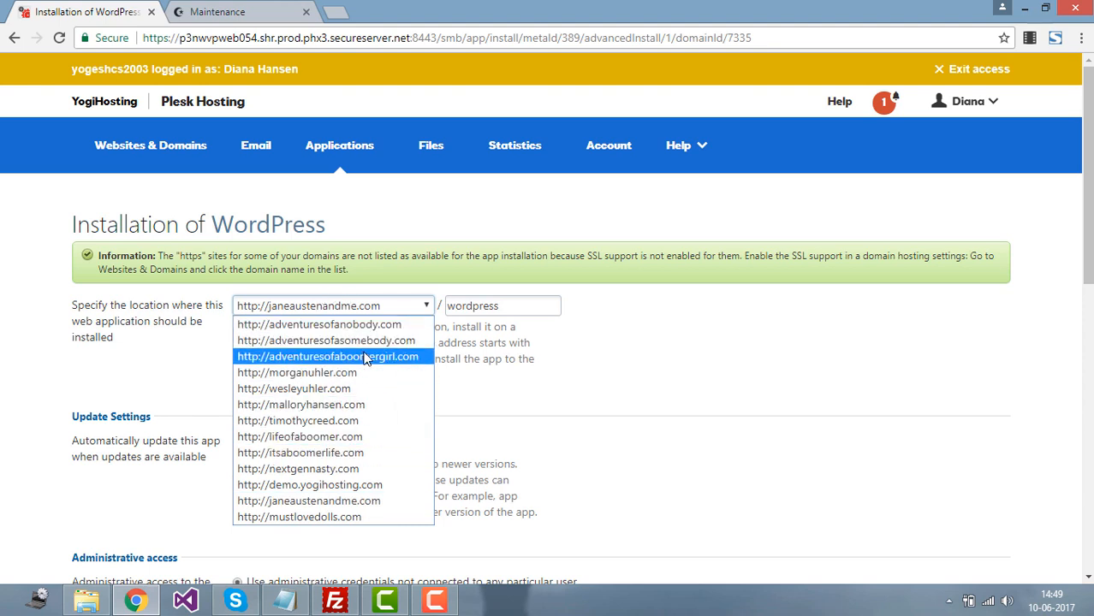
{"action": "left_click", "coordinate": [606, 388]}
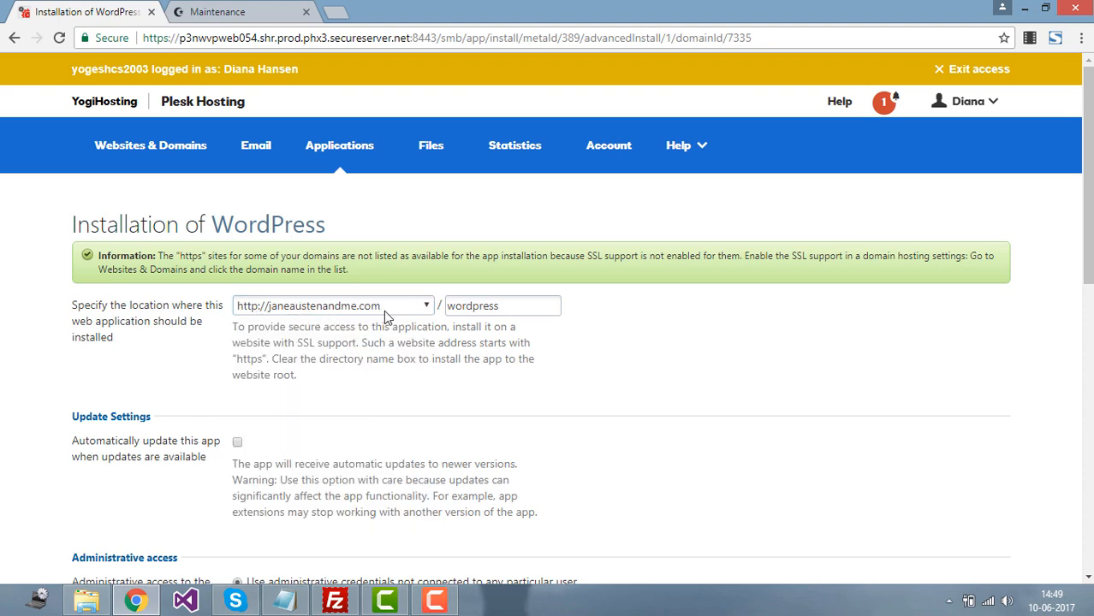
{"action": "double_click", "coordinate": [471, 312]}
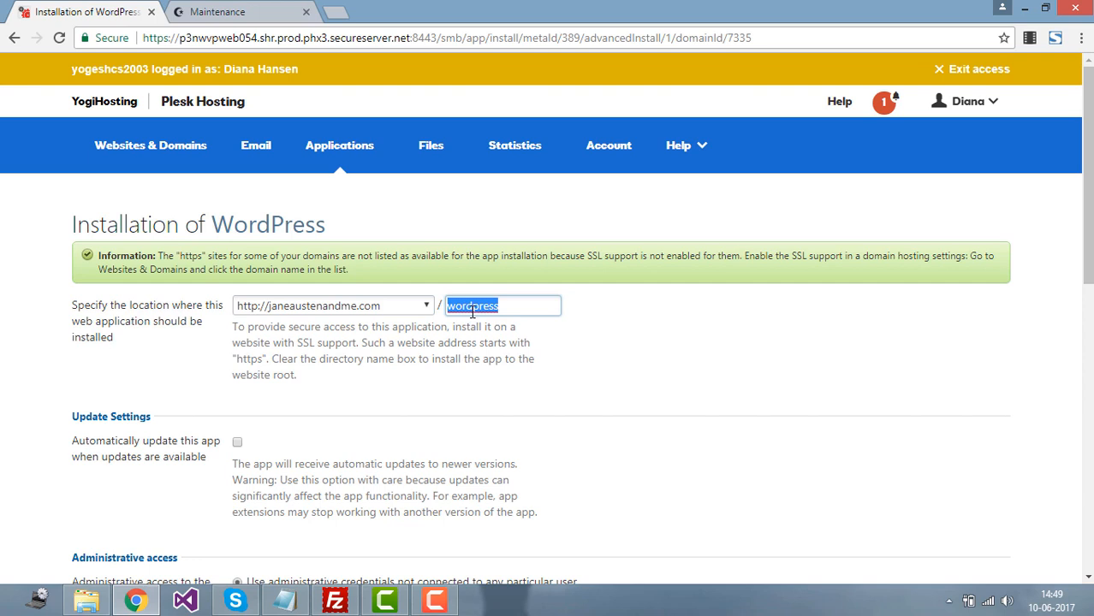
{"action": "key", "text": "BackSpace"}
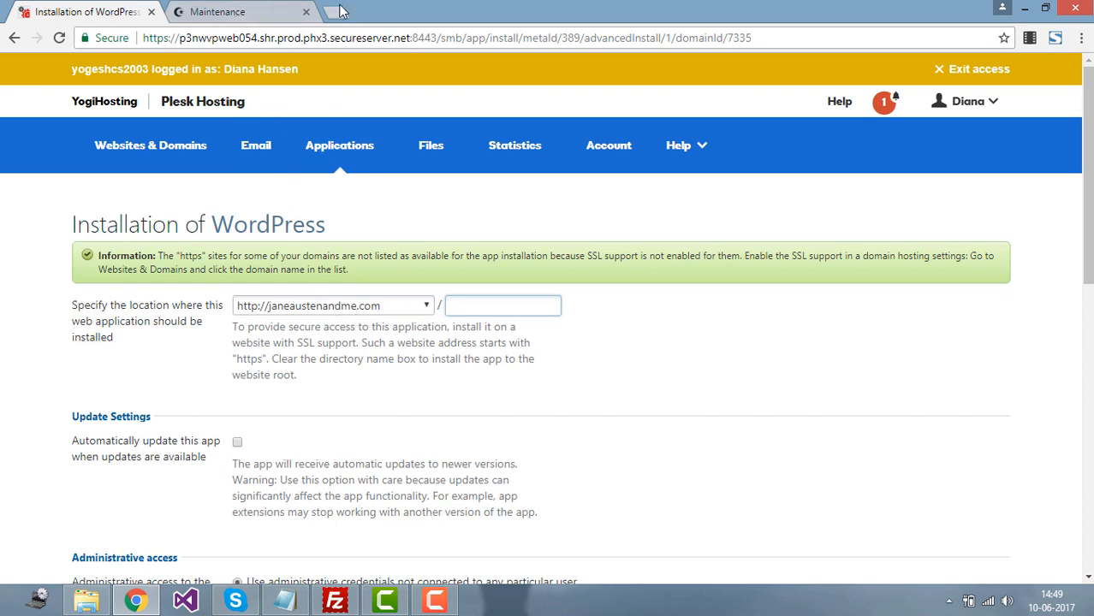
{"action": "left_click", "coordinate": [223, 12]}
{"action": "left_click", "coordinate": [240, 37]}
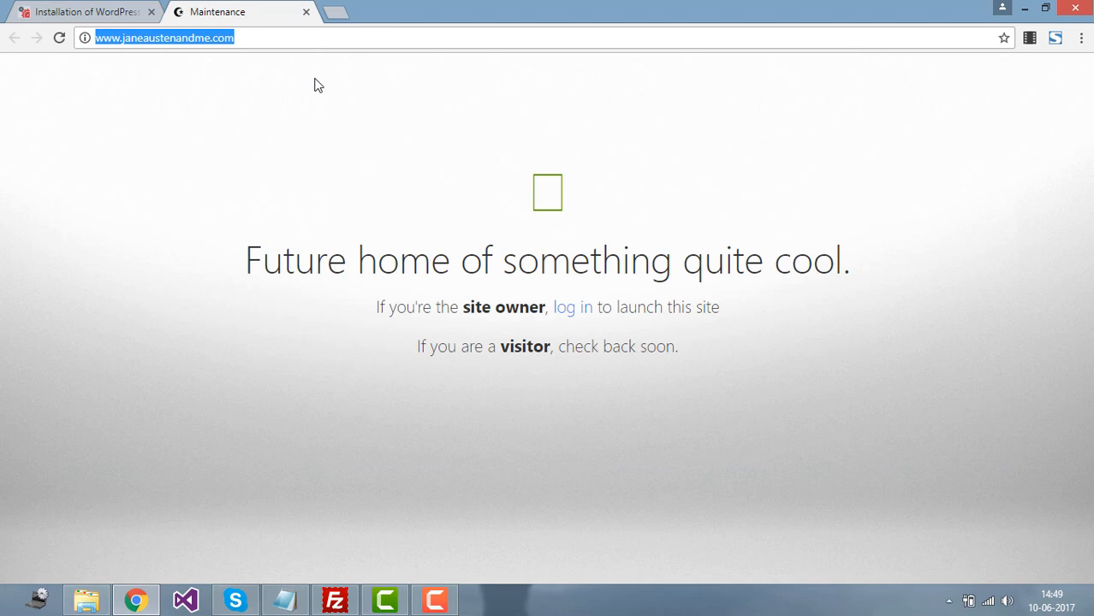
{"action": "key", "text": "End"}
{"action": "type", "text": "/w"}
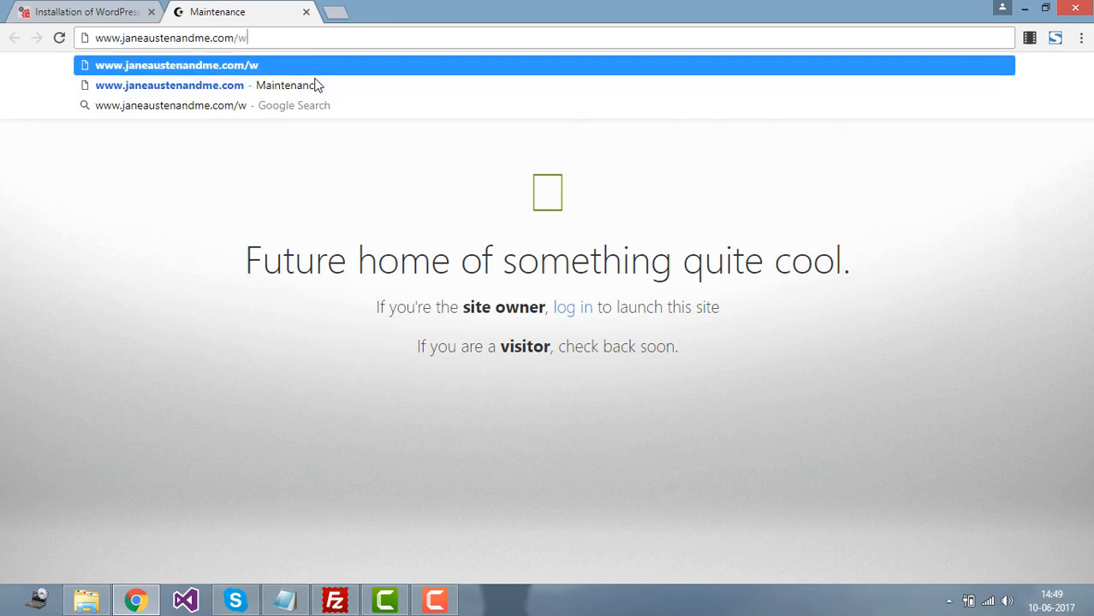
{"action": "type", "text": "ordpree"}
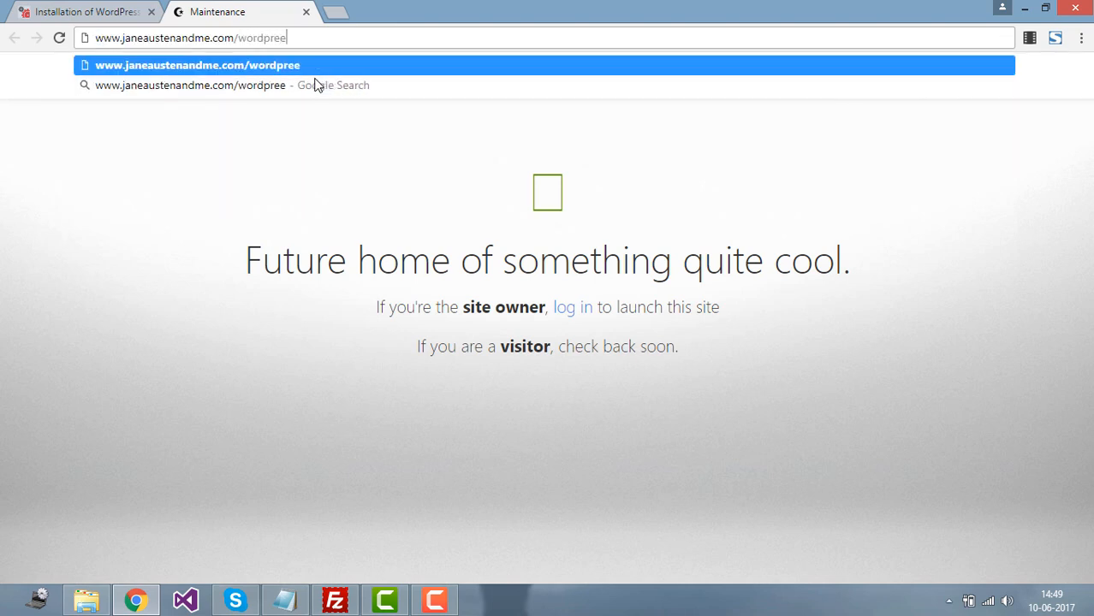
{"action": "key", "text": "BackSpace"}
{"action": "type", "text": "ss"}
{"action": "key", "text": "BackSpace"}
{"action": "key", "text": "BackSpace"}
{"action": "key", "text": "BackSpace"}
{"action": "key", "text": "BackSpace"}
{"action": "key", "text": "BackSpace"}
{"action": "key", "text": "BackSpace"}
{"action": "key", "text": "BackSpace"}
{"action": "key", "text": "BackSpace"}
{"action": "key", "text": "BackSpace"}
{"action": "key", "text": "BackSpace"}
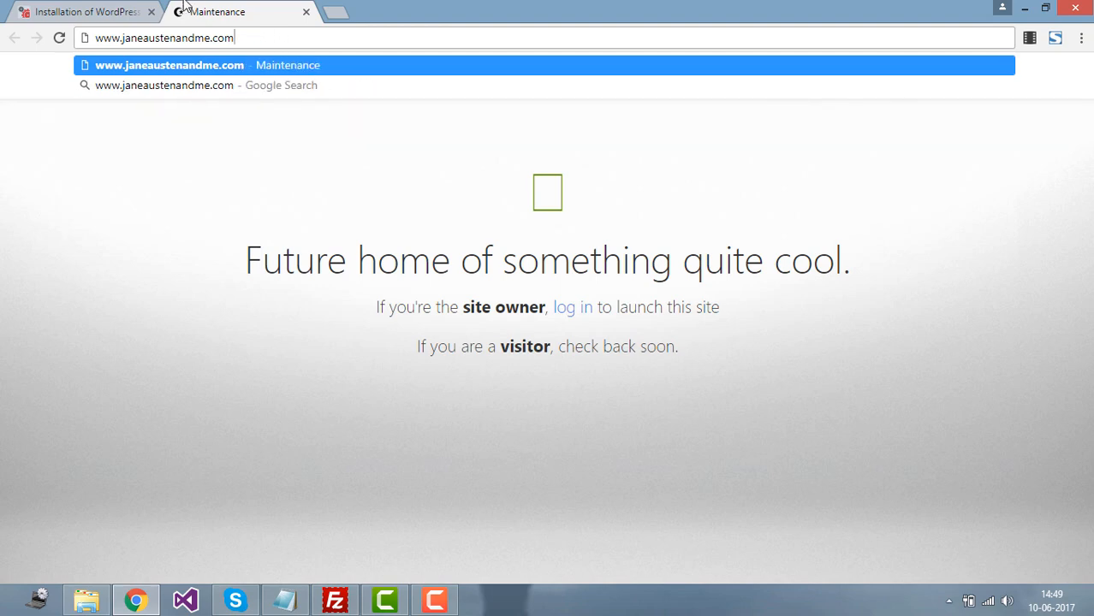
{"action": "left_click", "coordinate": [104, 8]}
{"action": "left_click", "coordinate": [476, 310]}
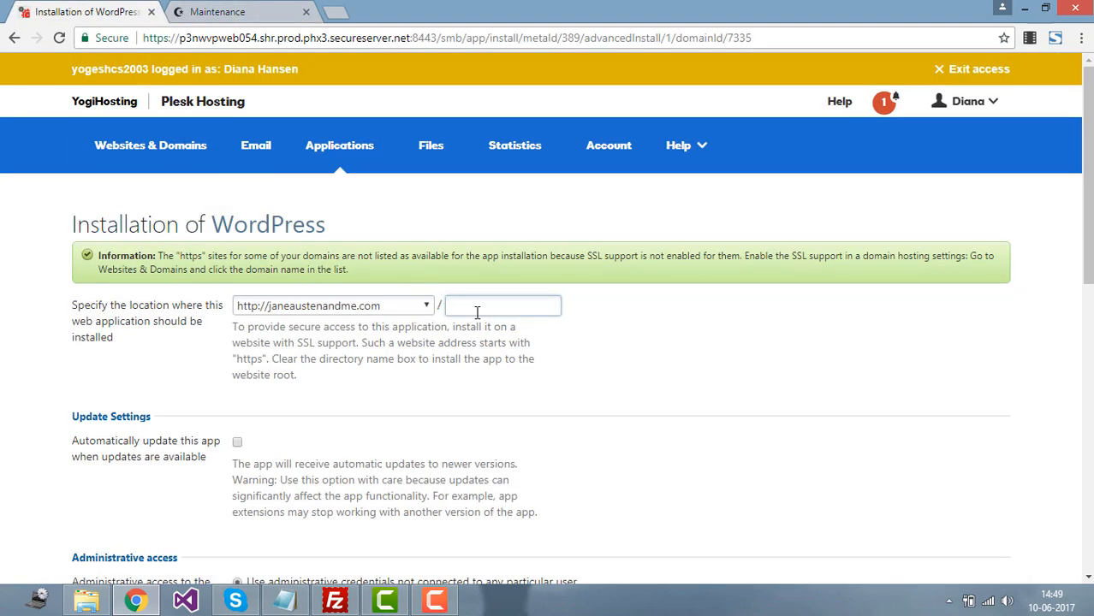
Step: Enter 'adminyogi' as the administrative username and type a password
{"action": "left_click_drag", "start_coordinate": [1088, 171], "coordinate": [1088, 295]}
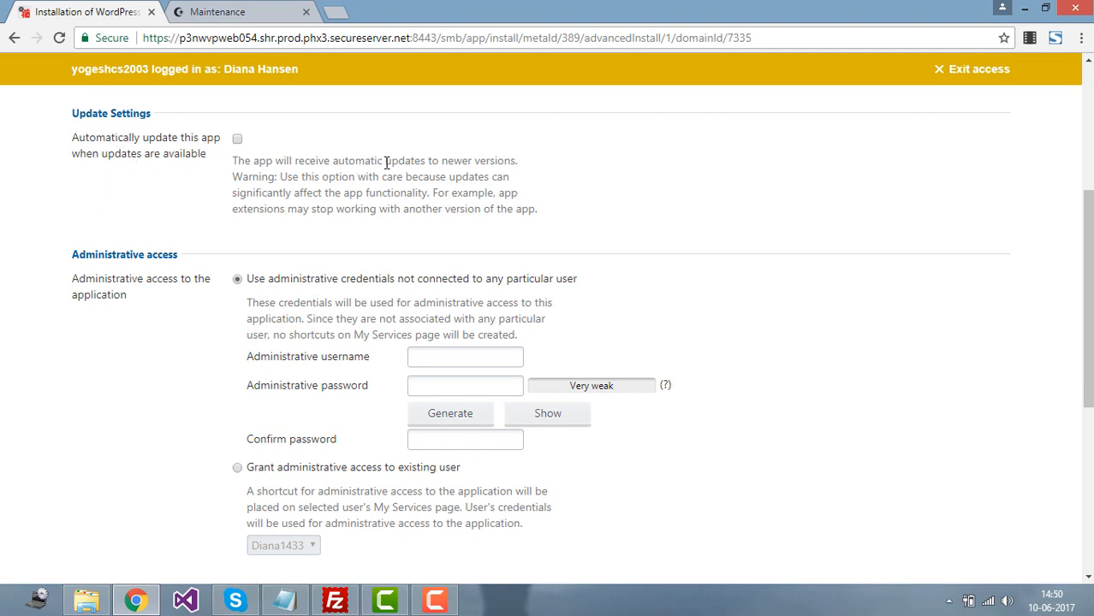
{"action": "left_click_drag", "start_coordinate": [1088, 267], "coordinate": [1088, 258]}
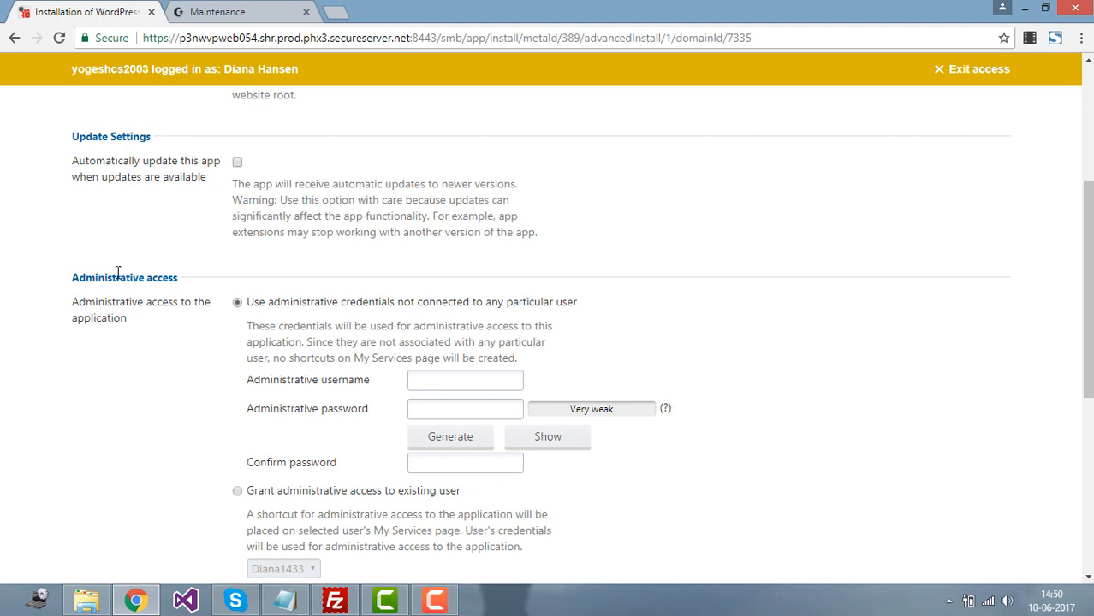
{"action": "left_click_drag", "start_coordinate": [72, 279], "coordinate": [178, 279]}
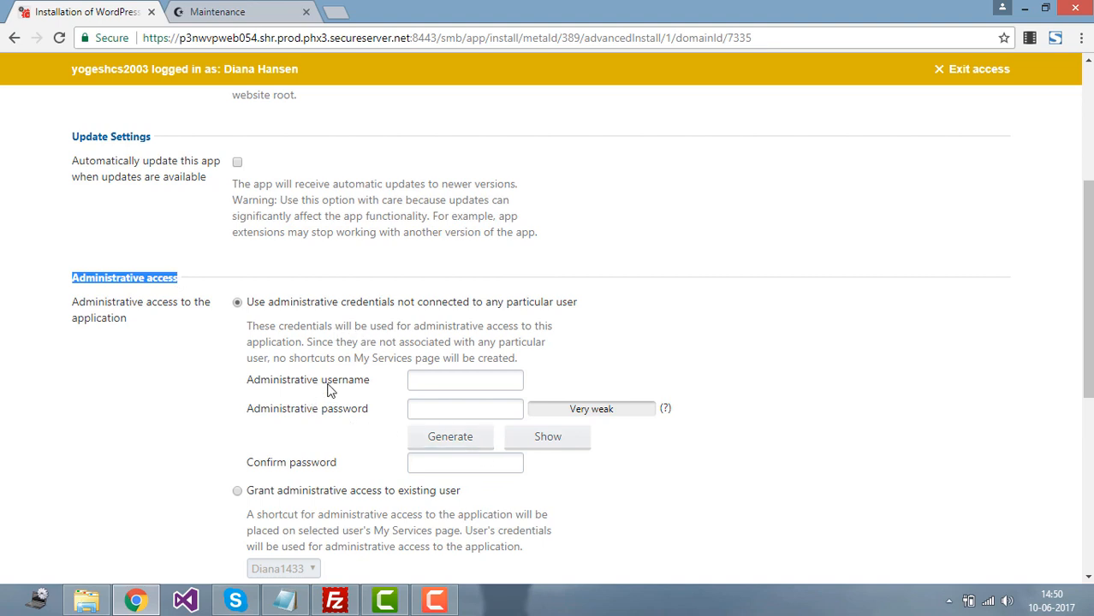
{"action": "left_click", "coordinate": [455, 387]}
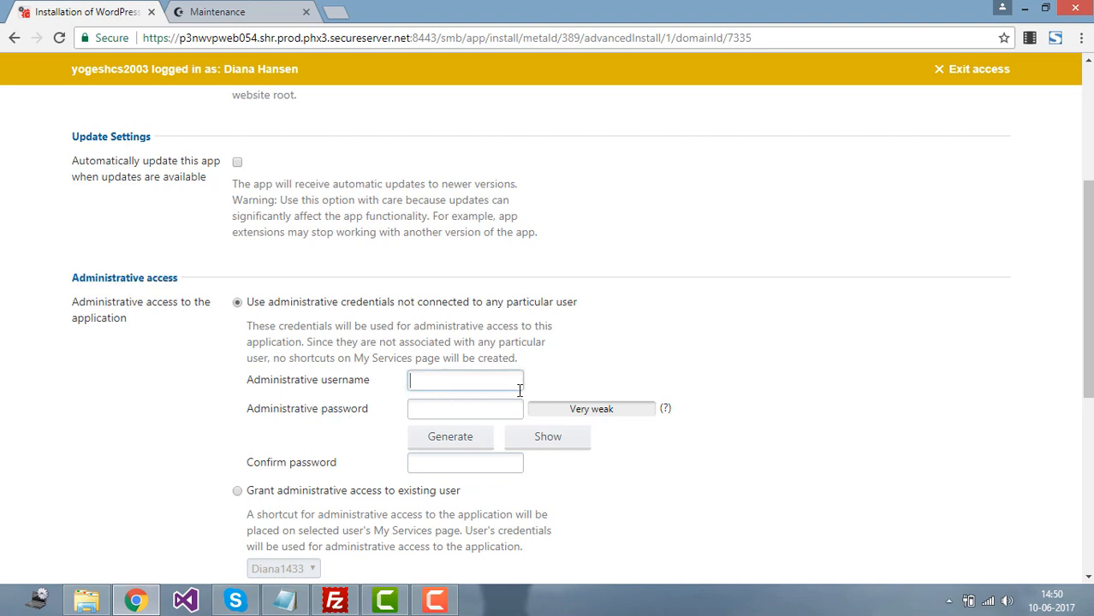
{"action": "type", "text": "adminyogi"}
{"action": "key", "text": "Tab"}
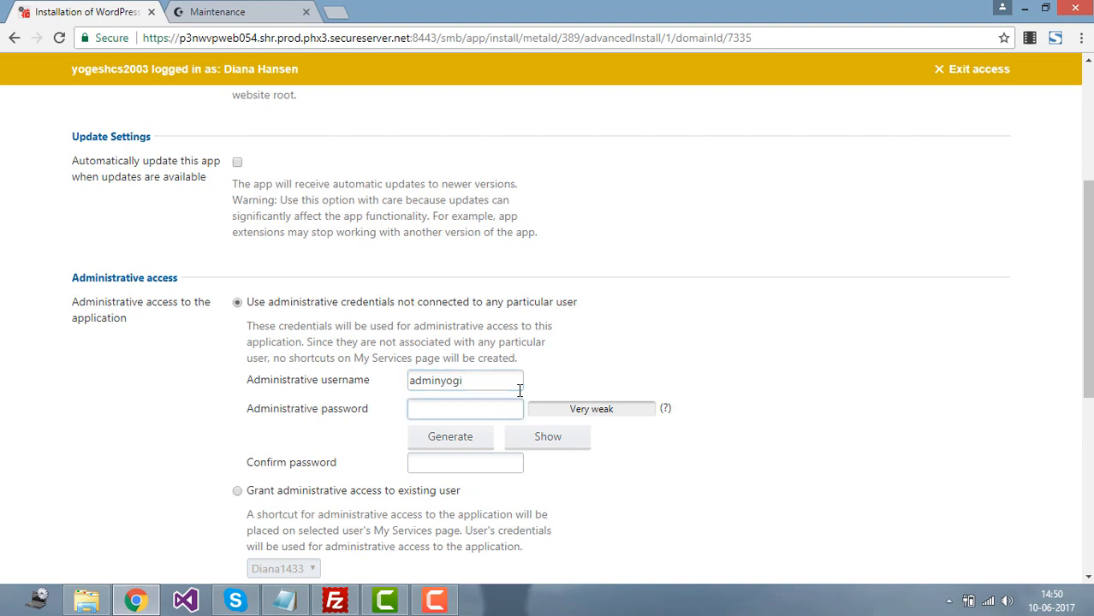
{"action": "type", "text": "a"}
{"action": "type", "text": "•••••••"}
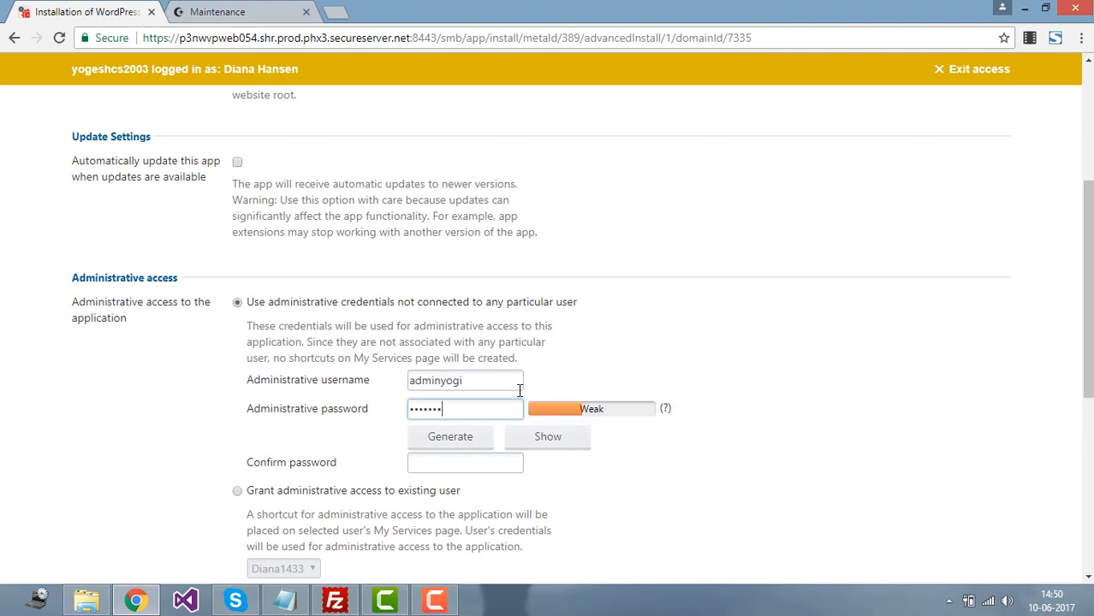
{"action": "type", "text": "•"}
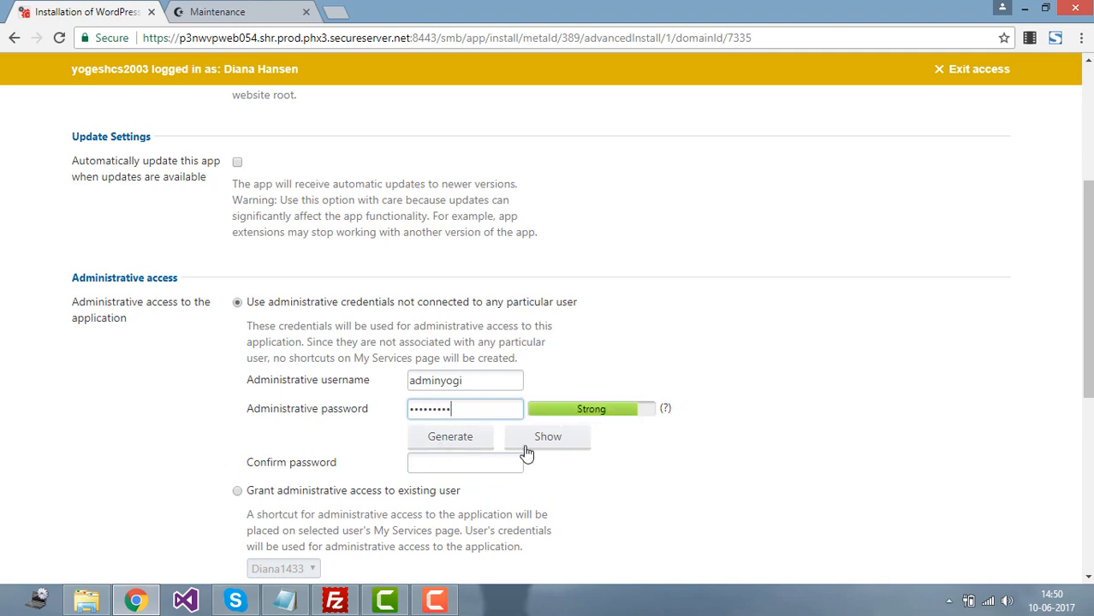
Step: Generate a strong random password and show it in plain text
{"action": "left_click", "coordinate": [454, 439]}
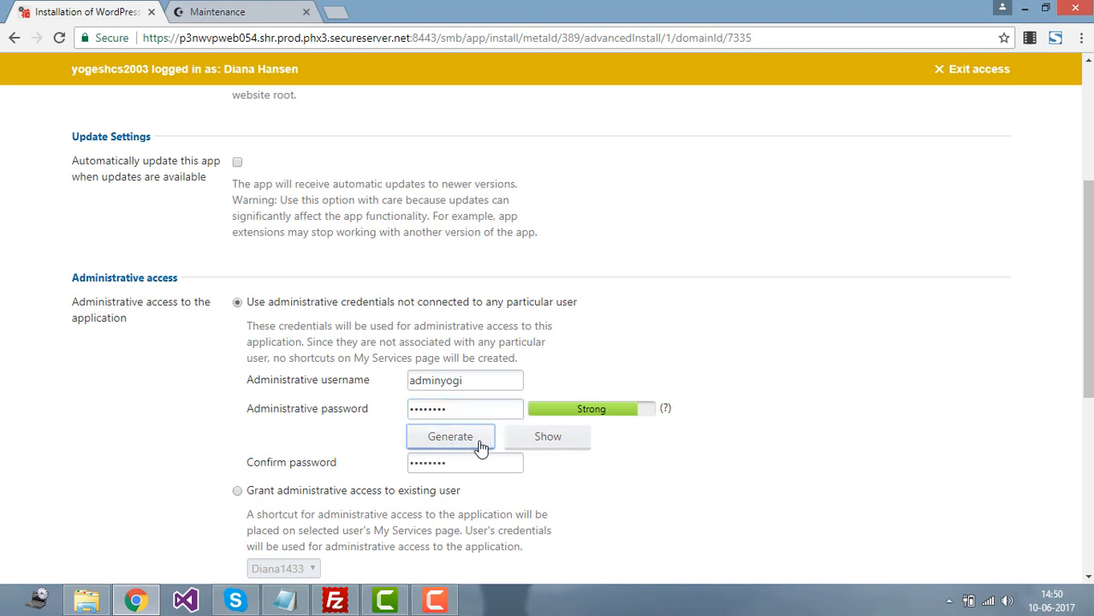
{"action": "left_click", "coordinate": [539, 438]}
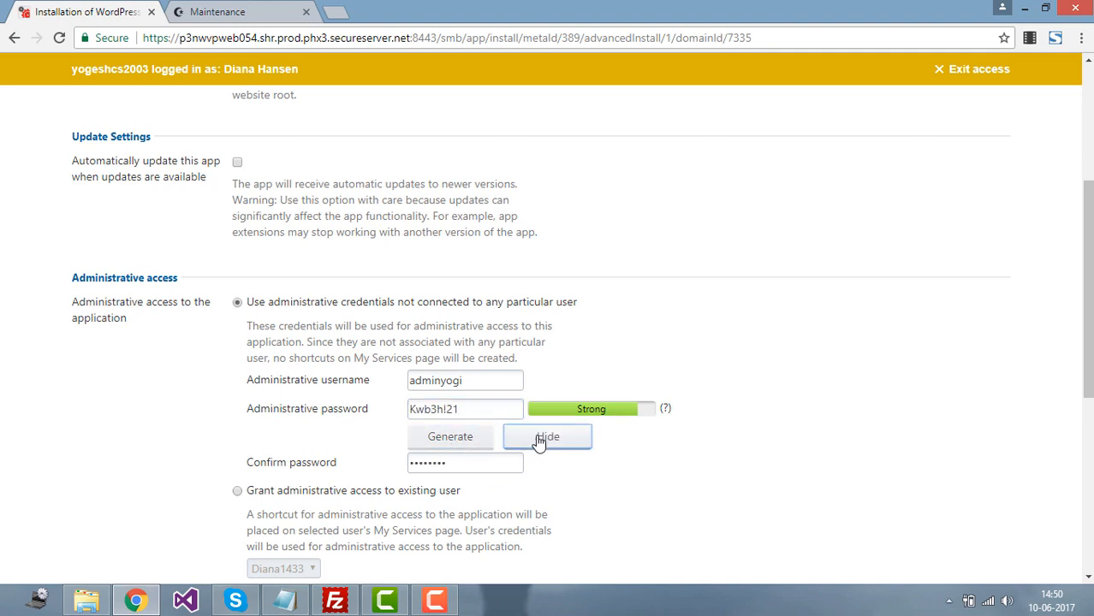
{"action": "left_click", "coordinate": [462, 440]}
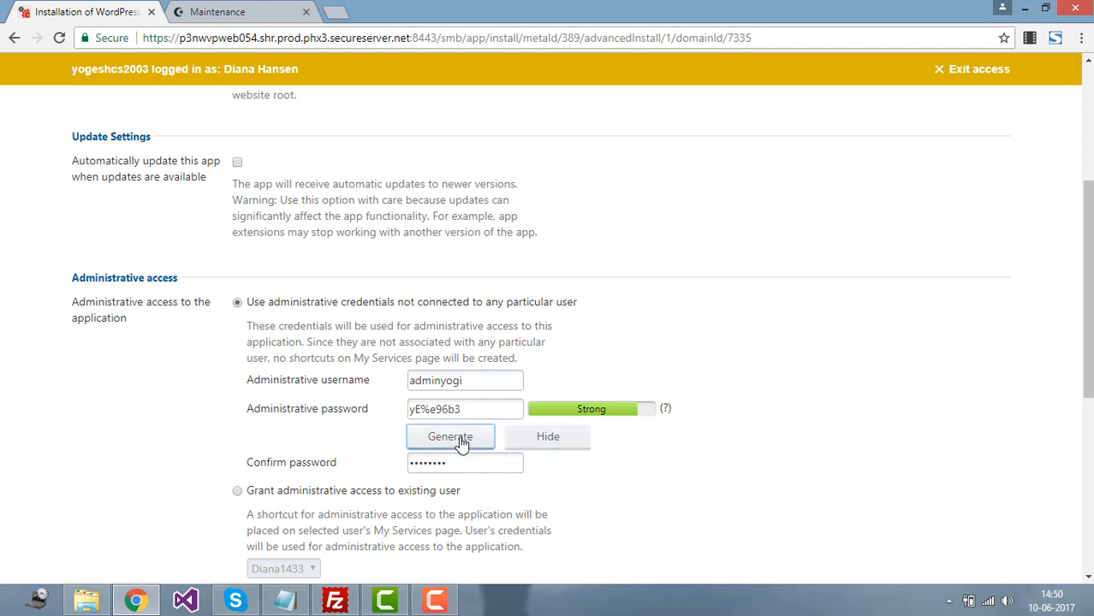
{"action": "left_click", "coordinate": [462, 442]}
{"action": "left_click", "coordinate": [461, 442]}
{"action": "left_click", "coordinate": [461, 442]}
{"action": "left_click", "coordinate": [461, 441]}
{"action": "left_click", "coordinate": [461, 441]}
{"action": "left_click", "coordinate": [461, 442]}
{"action": "left_click", "coordinate": [462, 442]}
{"action": "left_click", "coordinate": [461, 441]}
Step: Select the generated password and open a new browser tab
{"action": "left_click", "coordinate": [468, 408]}
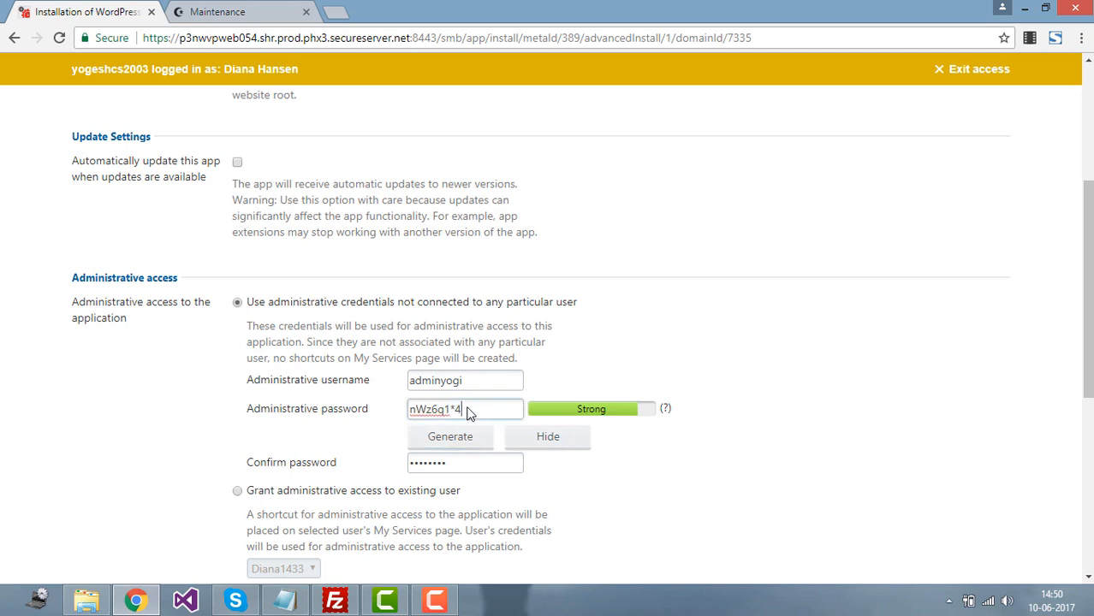
{"action": "left_click_drag", "start_coordinate": [468, 408], "coordinate": [420, 409]}
{"action": "key", "text": "ctrl+c"}
{"action": "left_click", "coordinate": [339, 13]}
Step: Paste the password into the blank tab, then return to the installation form's username field
{"action": "key", "text": "ctrl+v"}
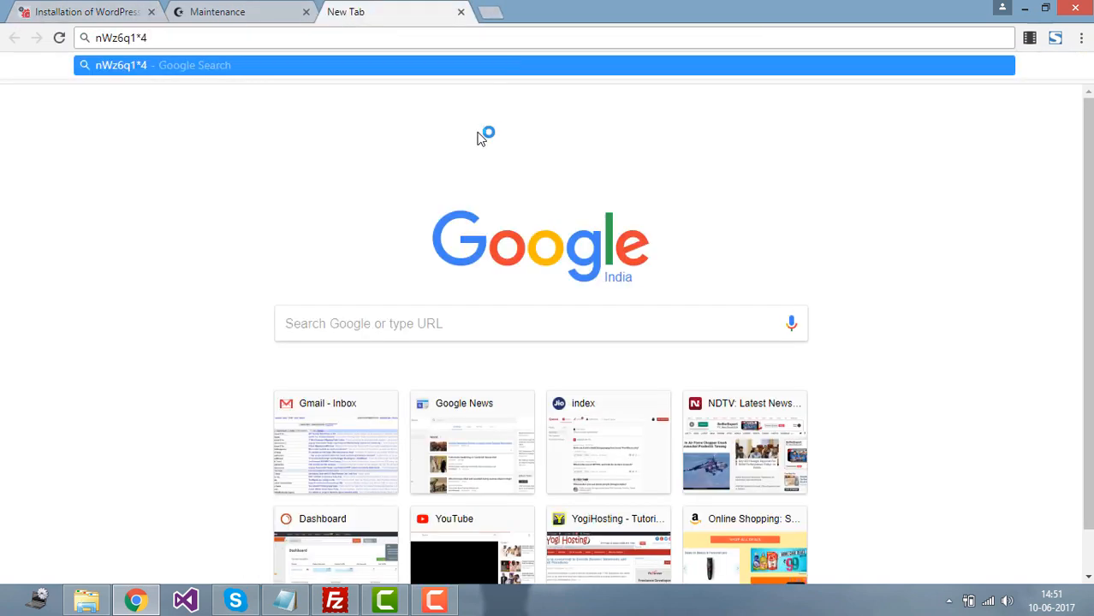
{"action": "left_click", "coordinate": [85, 11]}
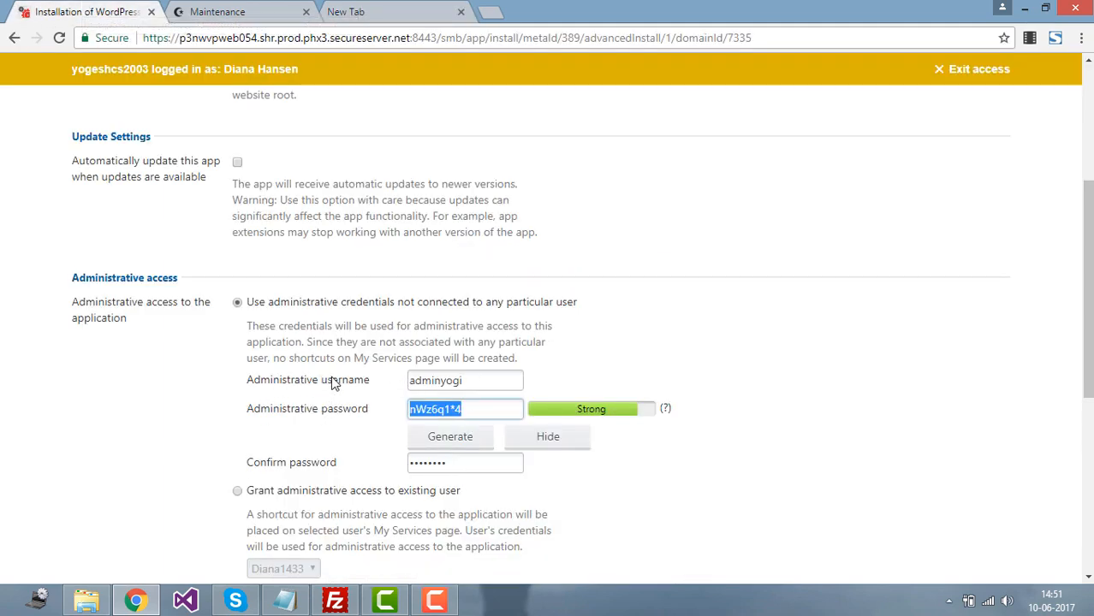
{"action": "left_click", "coordinate": [474, 382]}
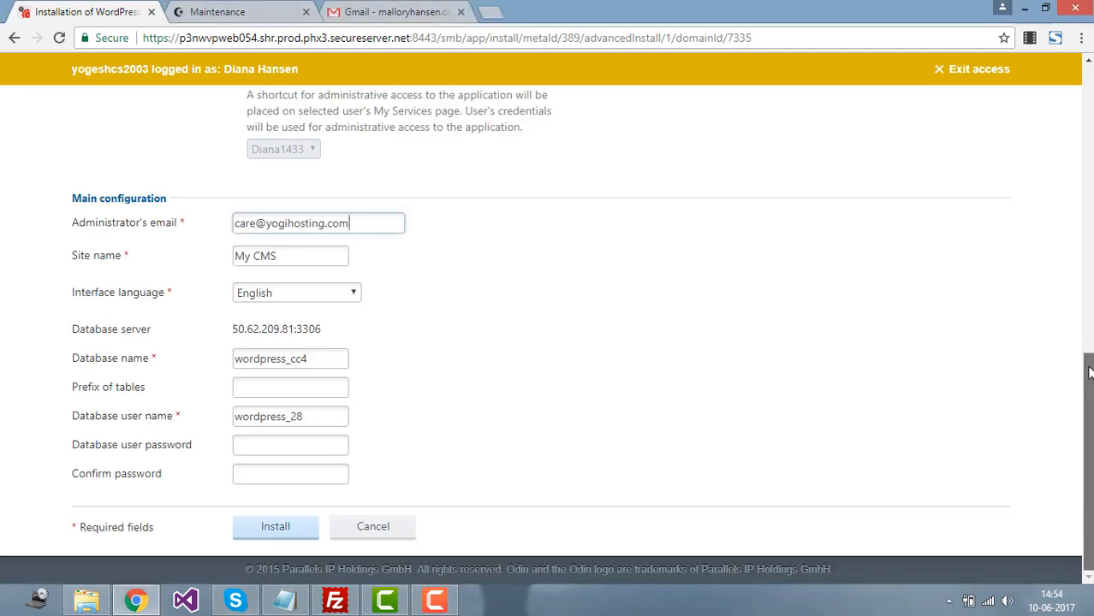
Step: Replace the administrator email with the new contact address
{"action": "left_click_drag", "start_coordinate": [1089, 373], "coordinate": [1089, 367]}
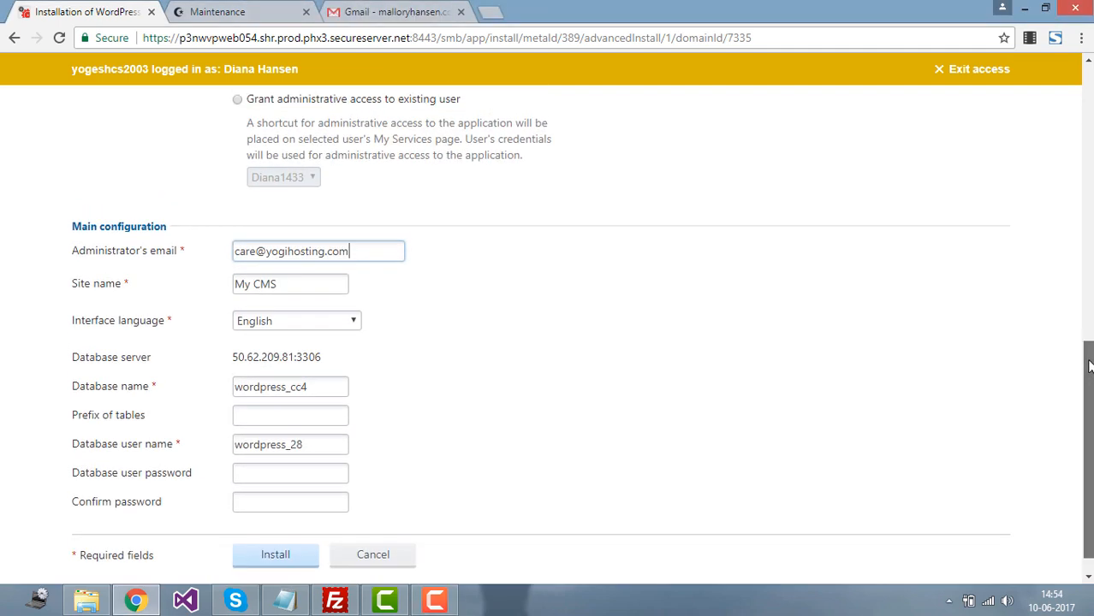
{"action": "triple_click", "coordinate": [191, 256]}
{"action": "double_click", "coordinate": [244, 250]}
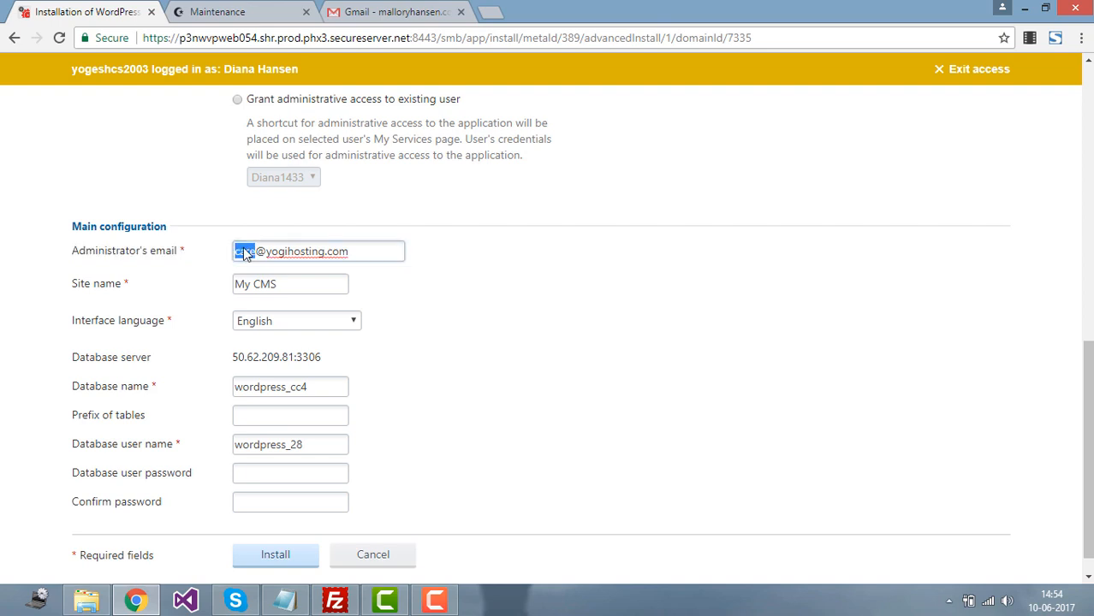
{"action": "key", "text": "Right"}
{"action": "key", "text": "ctrl+a"}
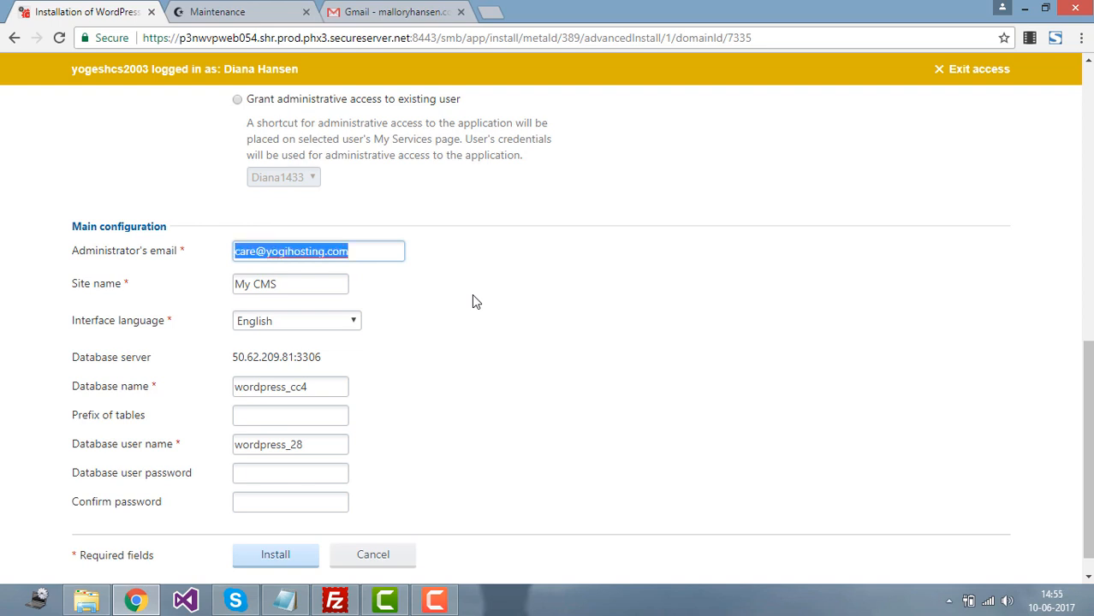
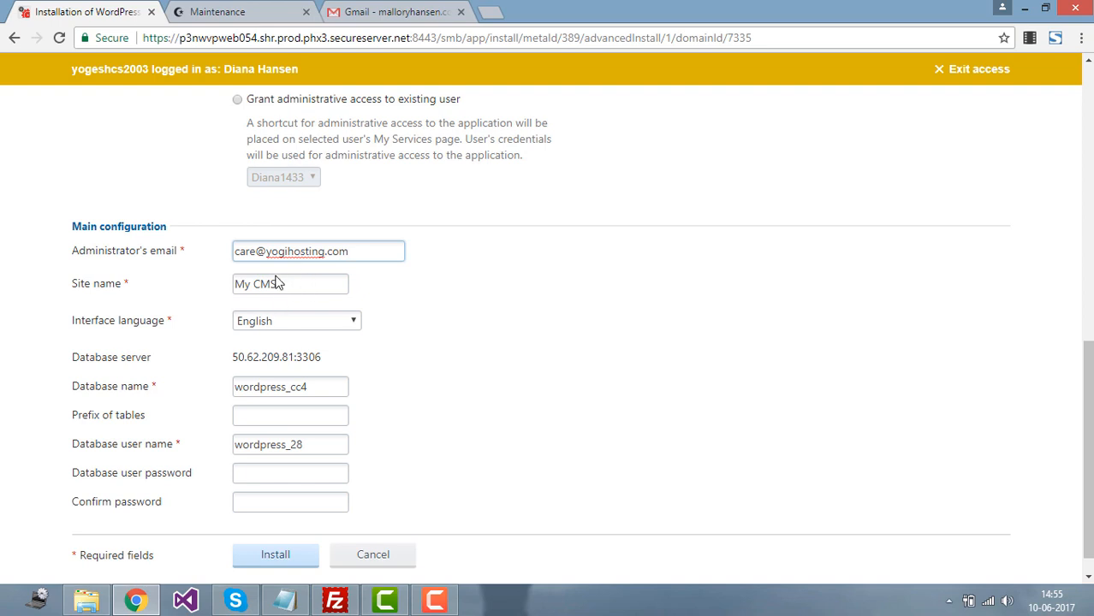
Step: Rename the site from My CMS to 'Wordpress tutorials' and keep English as interface language
{"action": "triple_click", "coordinate": [303, 281]}
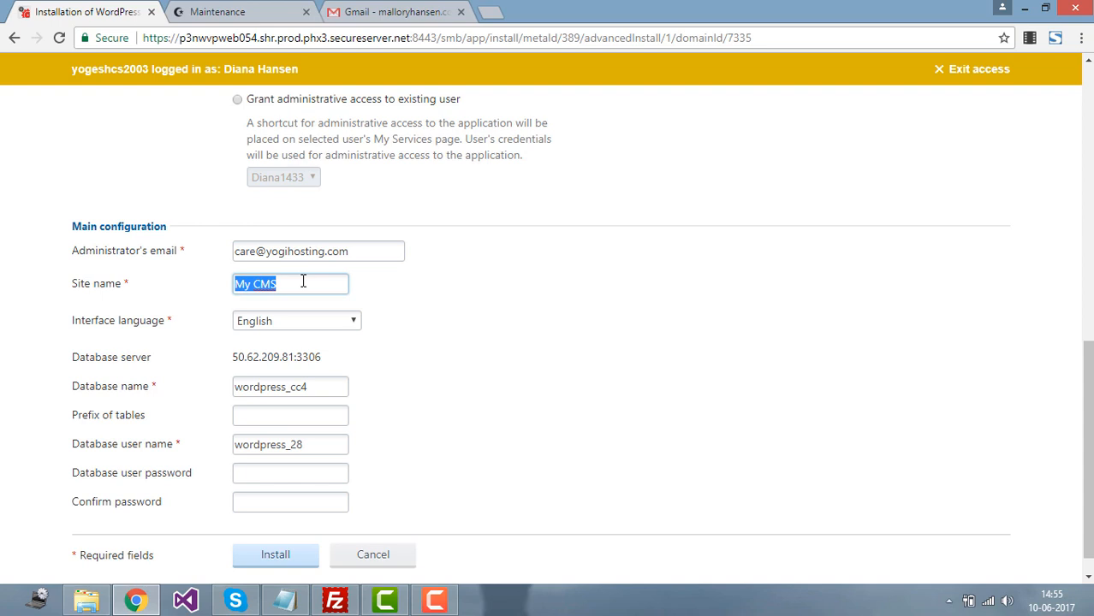
{"action": "type", "text": "John's"}
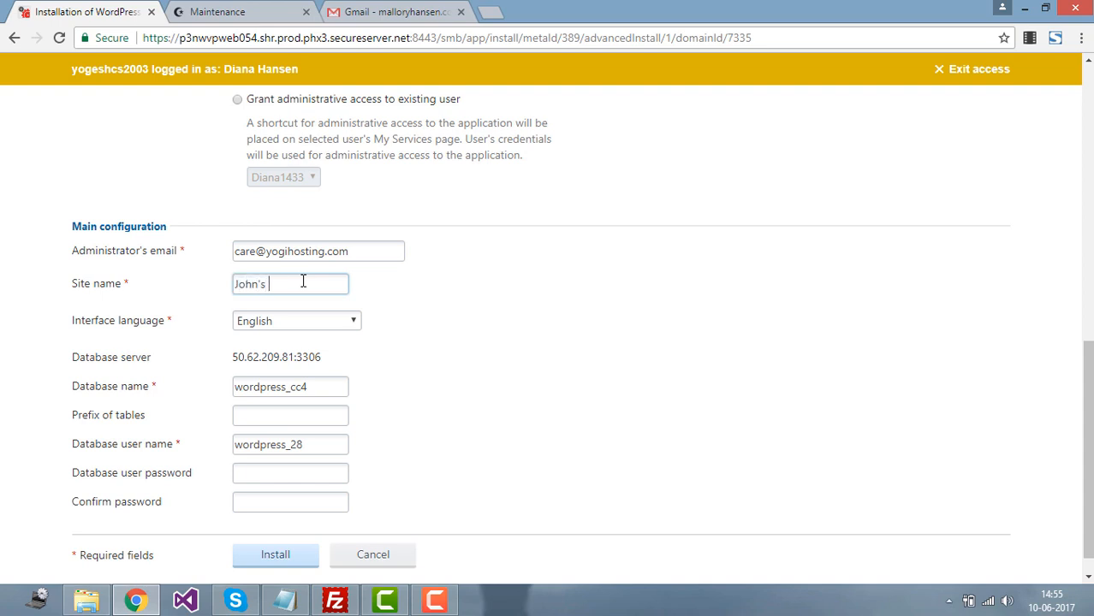
{"action": "type", "text": " craft ou"}
{"action": "key", "text": "BackSpace"}
{"action": "key", "text": "BackSpace"}
{"action": "key", "text": "BackSpace"}
{"action": "key", "text": "BackSpace"}
{"action": "key", "text": "BackSpace"}
{"action": "key", "text": "BackSpace"}
{"action": "key", "text": "BackSpace"}
{"action": "key", "text": "BackSpace"}
{"action": "key", "text": "BackSpace"}
{"action": "key", "text": "BackSpace"}
{"action": "key", "text": "BackSpace"}
{"action": "key", "text": "BackSpace"}
{"action": "key", "text": "BackSpace"}
{"action": "key", "text": "BackSpace"}
{"action": "key", "text": "BackSpace"}
{"action": "key", "text": "BackSpace"}
{"action": "key", "text": "BackSpace"}
{"action": "key", "text": "BackSpace"}
{"action": "type", "text": "Wordpress tutorials"}
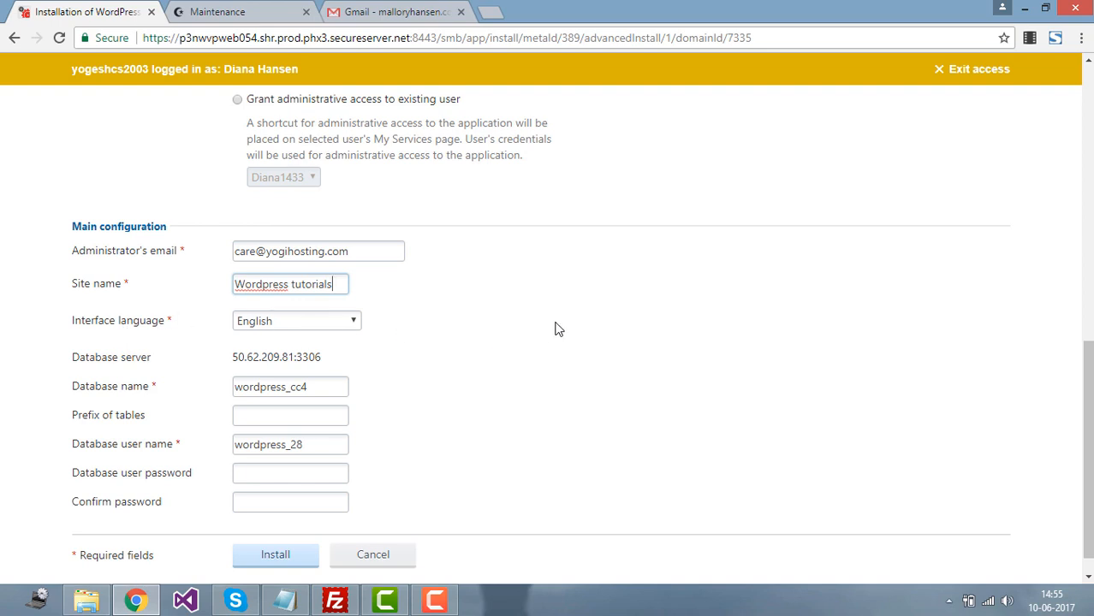
{"action": "left_click", "coordinate": [332, 325]}
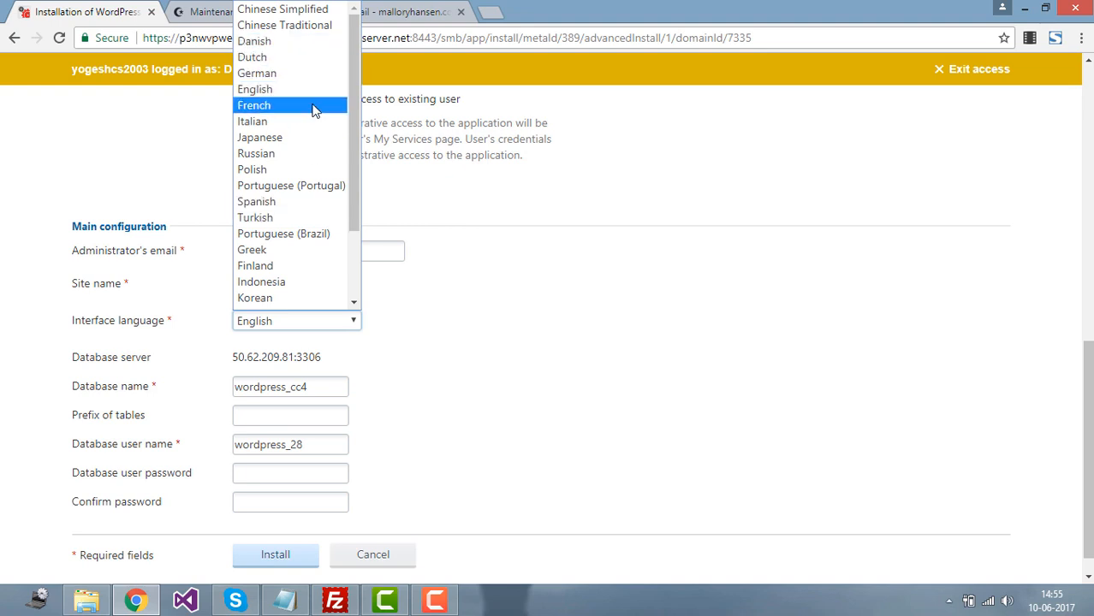
{"action": "left_click", "coordinate": [546, 374]}
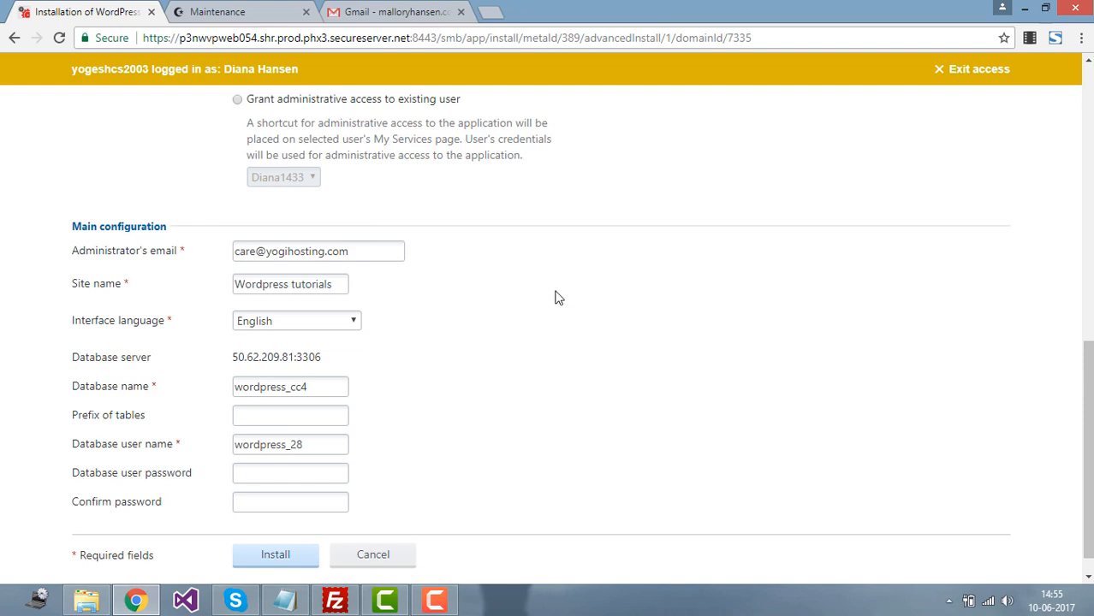
Step: Review the email and installation directory fields down to the Install button
{"action": "scroll", "coordinate": [426, 373], "scroll_direction": "down", "scroll_amount": 1}
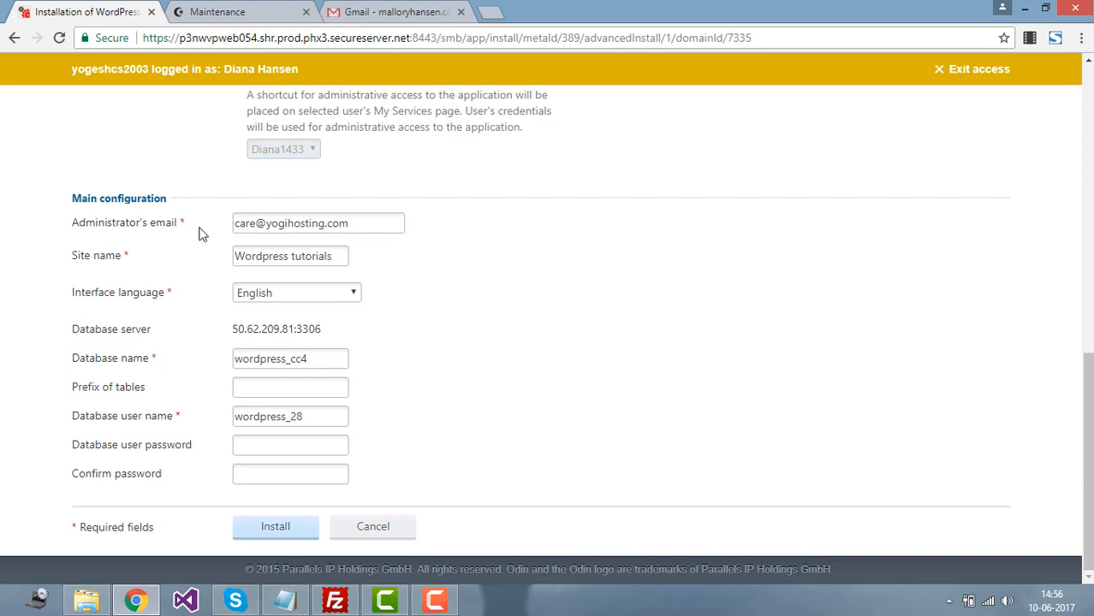
{"action": "double_click", "coordinate": [343, 223]}
{"action": "left_click_drag", "start_coordinate": [1087, 401], "coordinate": [1085, 313]}
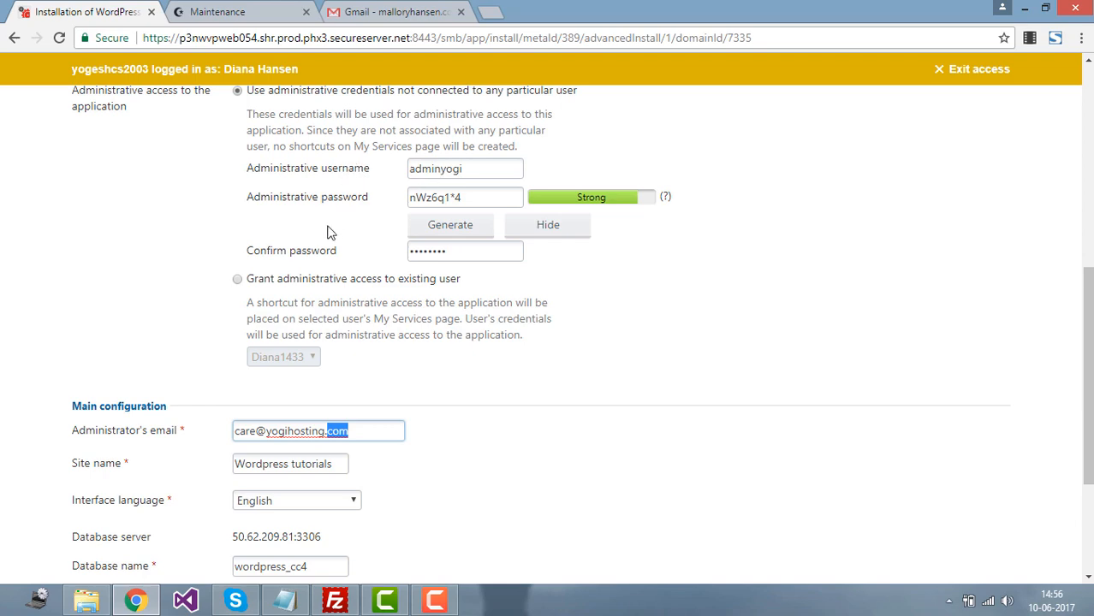
{"action": "left_click_drag", "start_coordinate": [1087, 342], "coordinate": [1087, 142]}
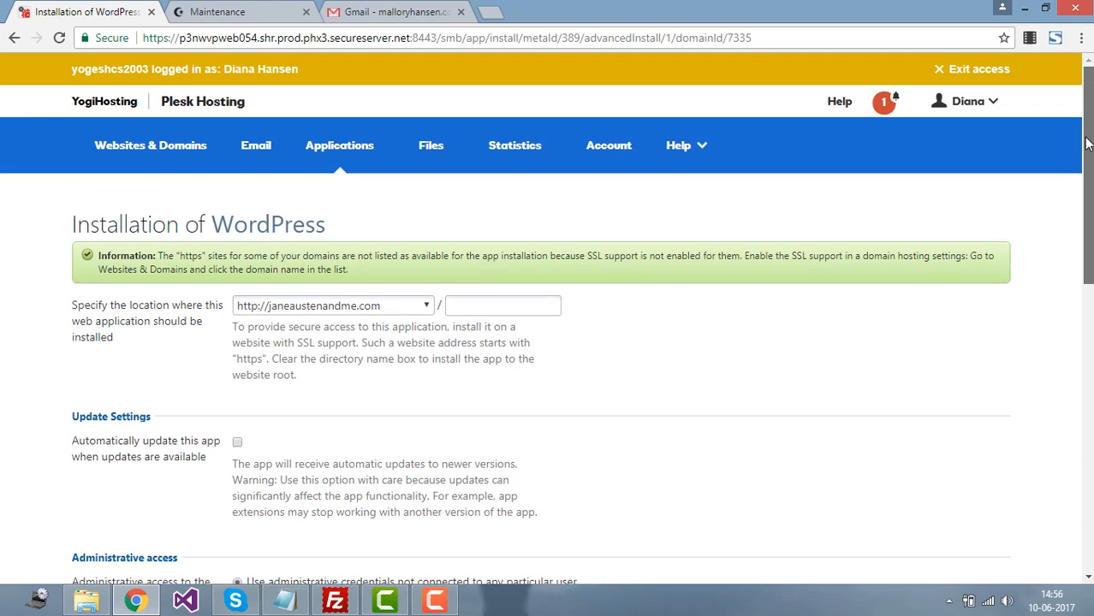
{"action": "left_click", "coordinate": [488, 311]}
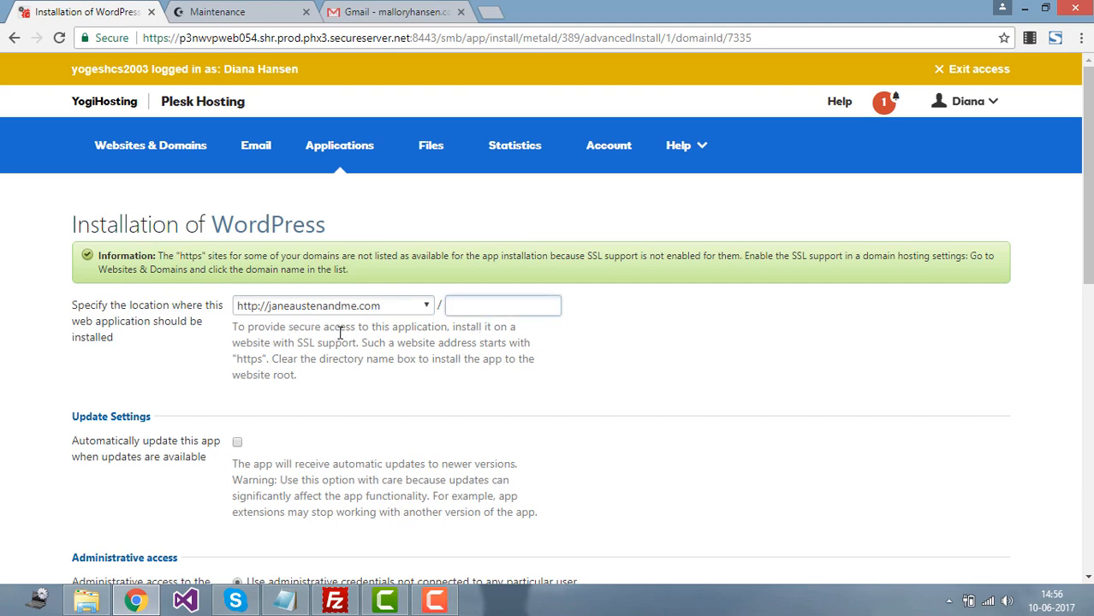
{"action": "left_click_drag", "start_coordinate": [1087, 171], "coordinate": [1087, 462]}
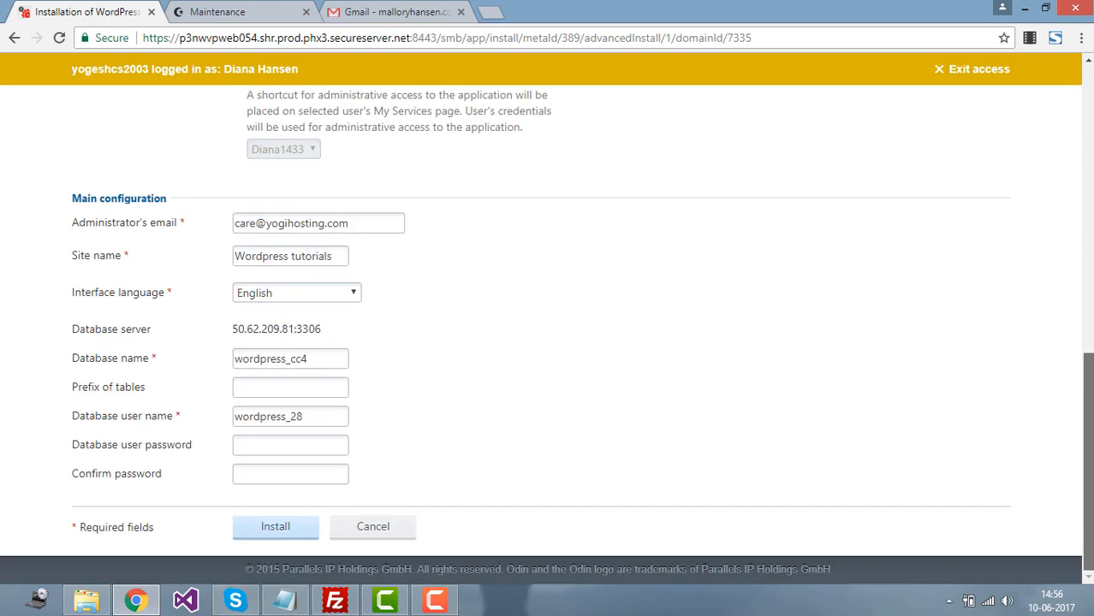
Step: Install WordPress, then reload the other tab to see the live Wordpress tutorials site
{"action": "left_click", "coordinate": [274, 526]}
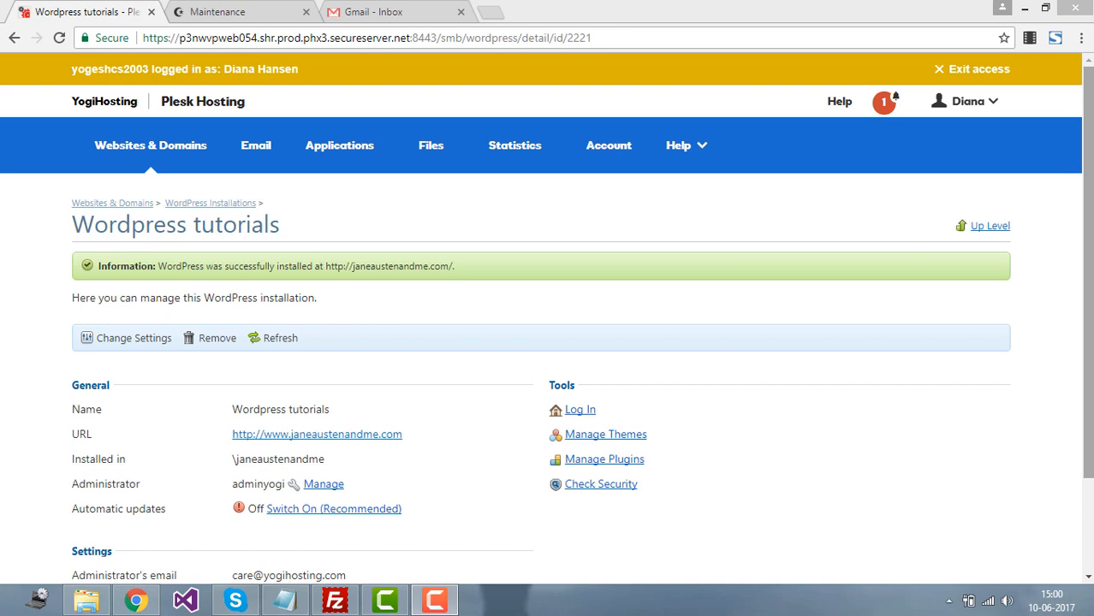
{"action": "scroll", "coordinate": [546, 324], "scroll_direction": "down", "scroll_amount": 1}
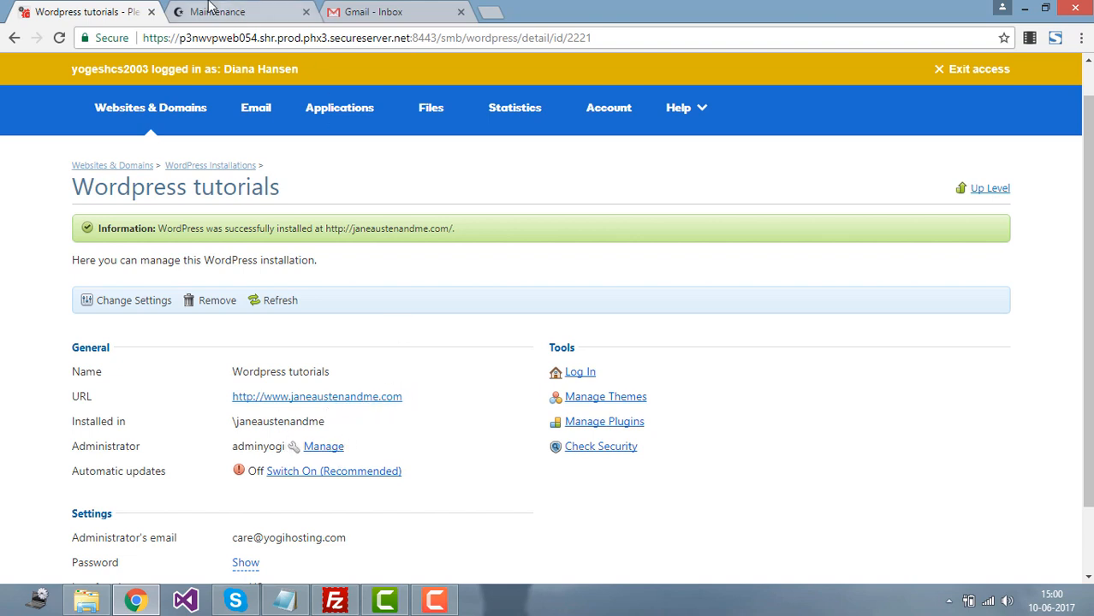
{"action": "left_click", "coordinate": [209, 7]}
{"action": "left_click", "coordinate": [59, 38]}
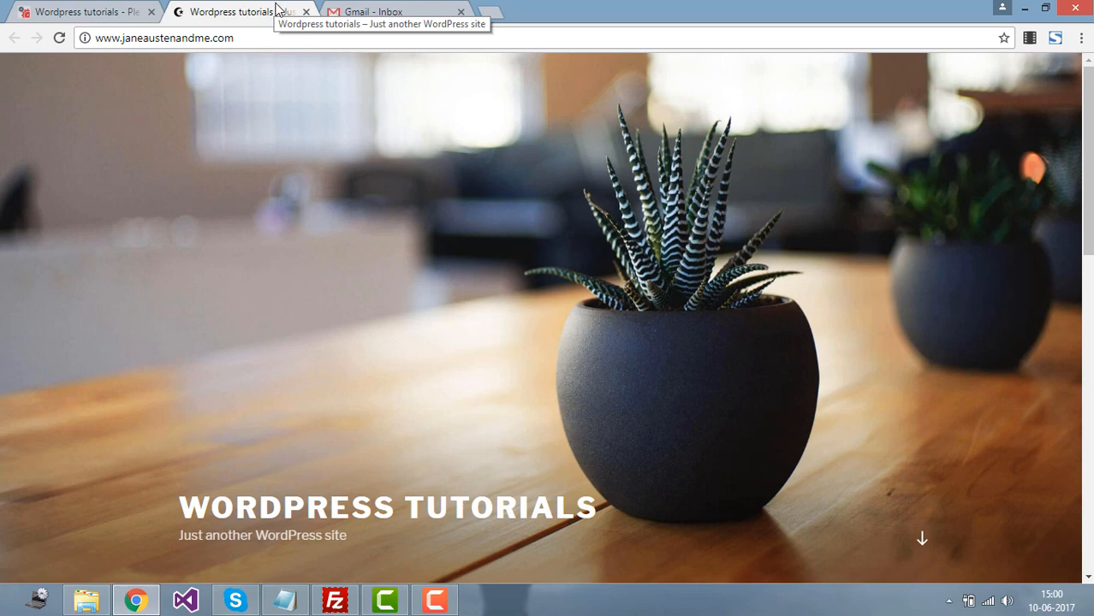
{"action": "left_click_drag", "start_coordinate": [1088, 214], "coordinate": [1088, 325]}
{"action": "left_click_drag", "start_coordinate": [1088, 274], "coordinate": [1088, 157]}
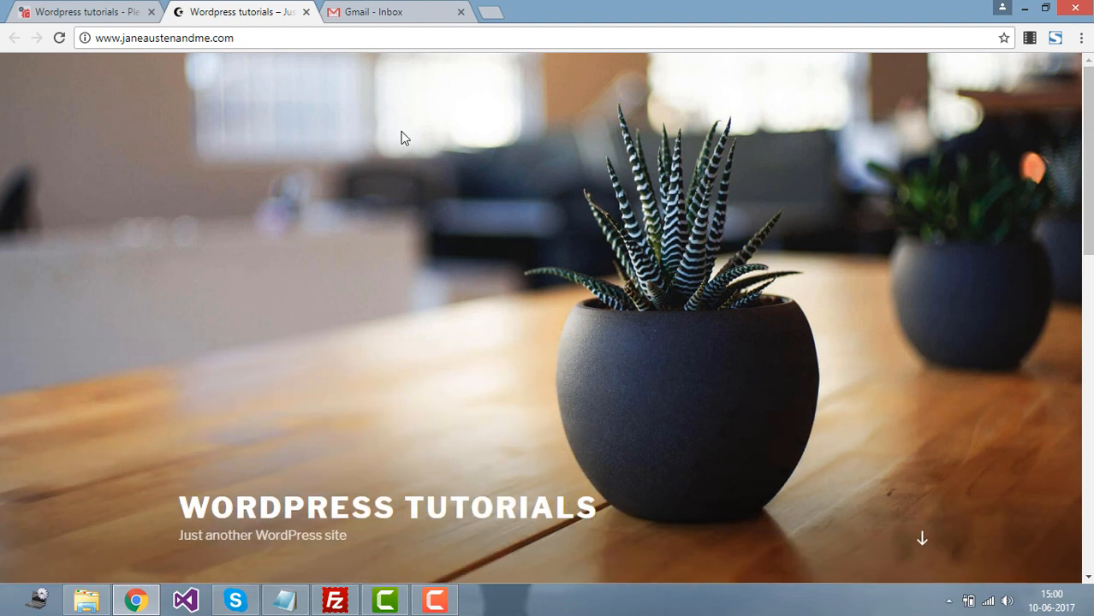
{"action": "double_click", "coordinate": [164, 37]}
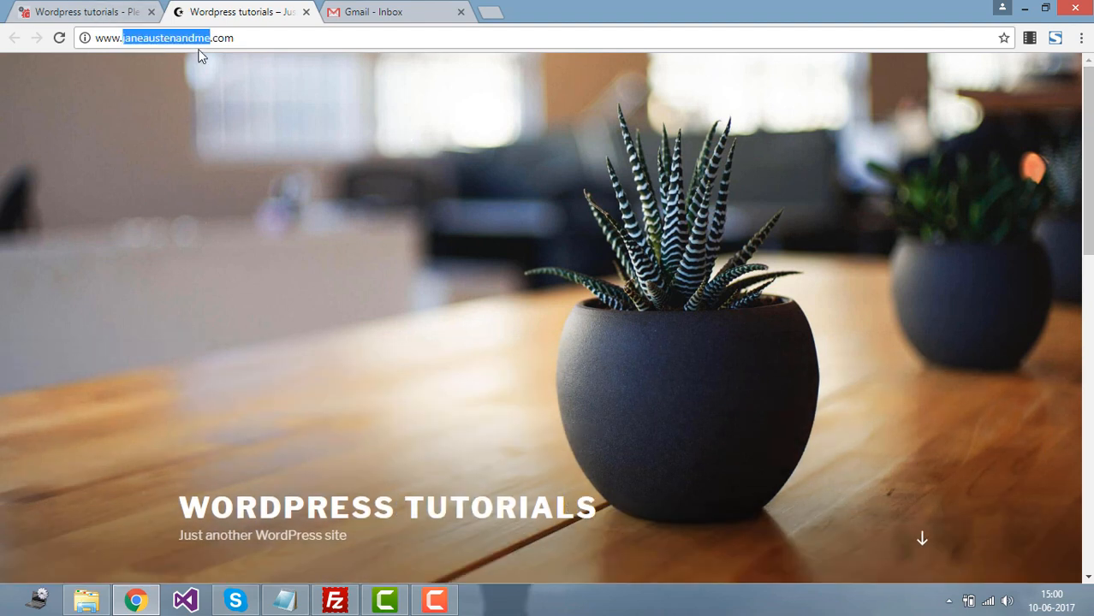
{"action": "left_click", "coordinate": [240, 38]}
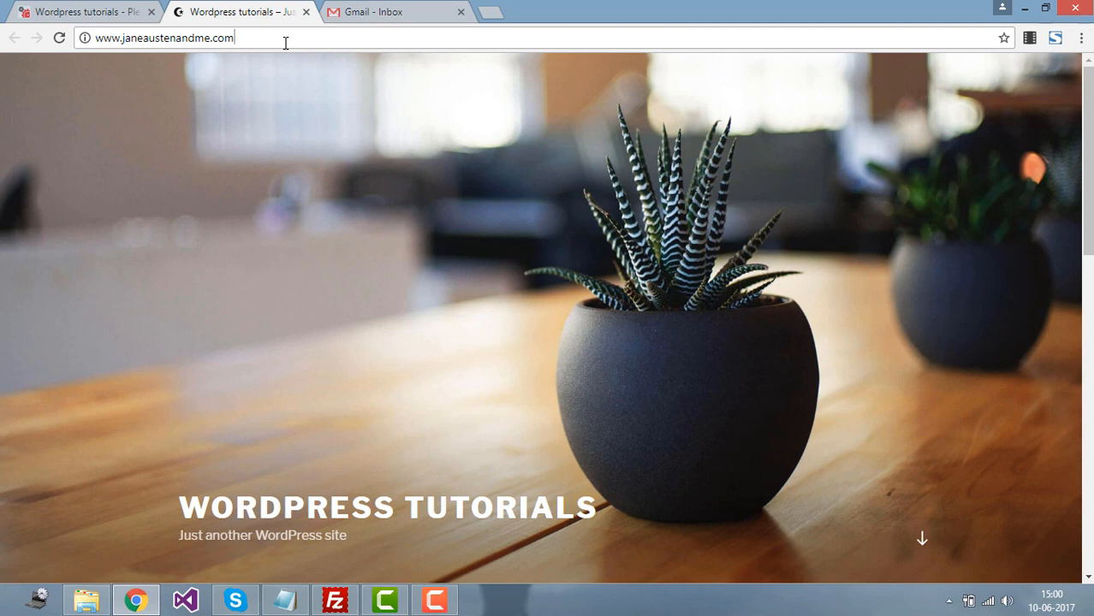
{"action": "type", "text": "/"}
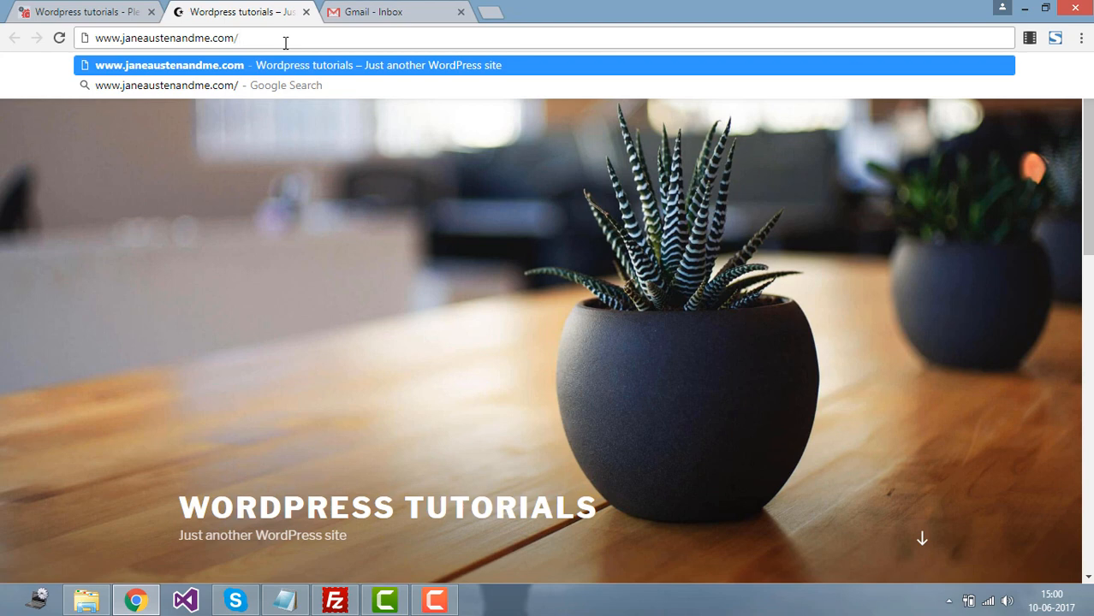
{"action": "type", "text": "wp"}
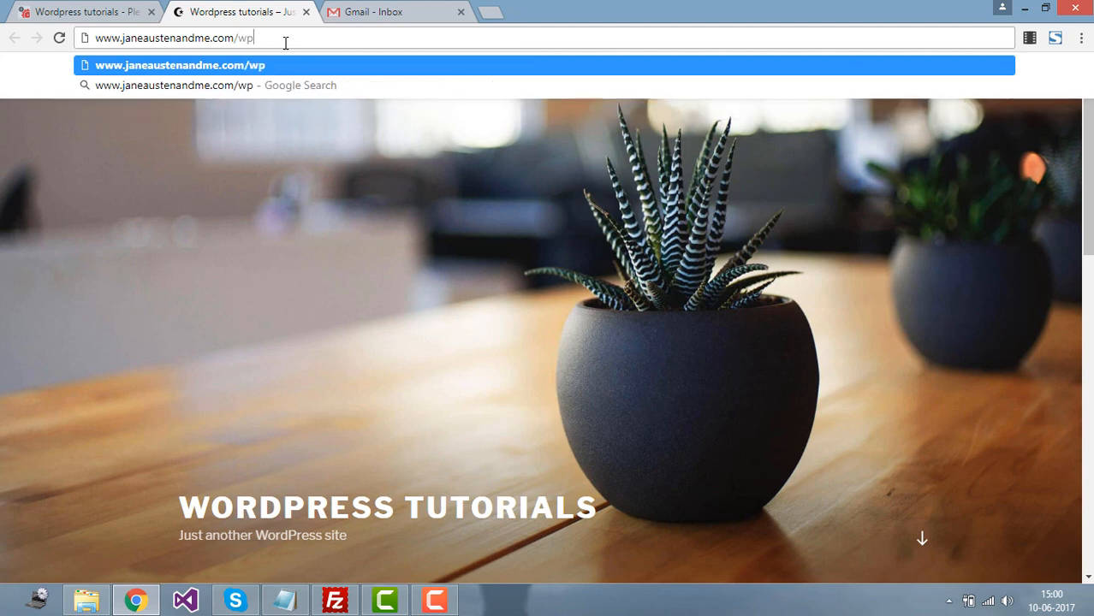
{"action": "type", "text": "-log"}
{"action": "key", "text": "BackSpace"}
{"action": "type", "text": "ogin."}
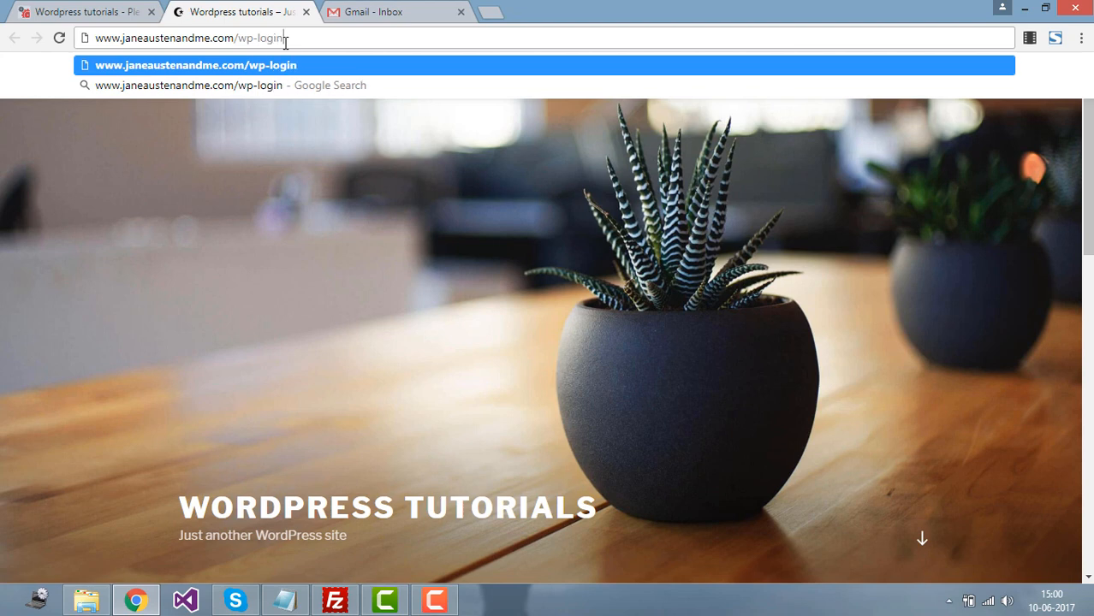
{"action": "type", "text": "php"}
{"action": "key", "text": "Return"}
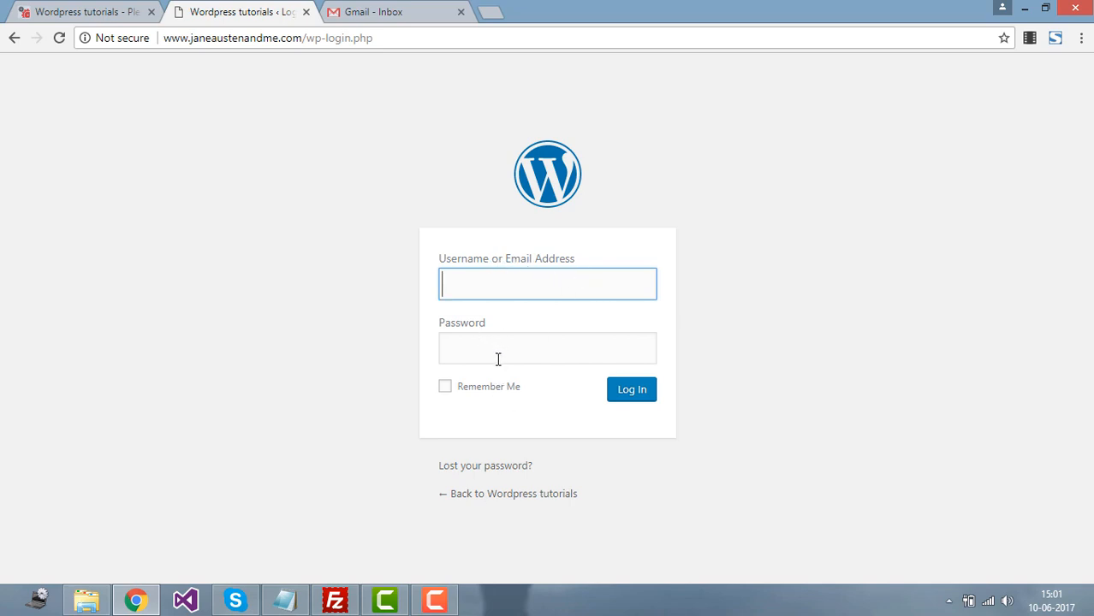
Step: Copy the administrator username from Plesk's installation details into the login form
{"action": "left_click", "coordinate": [63, 10]}
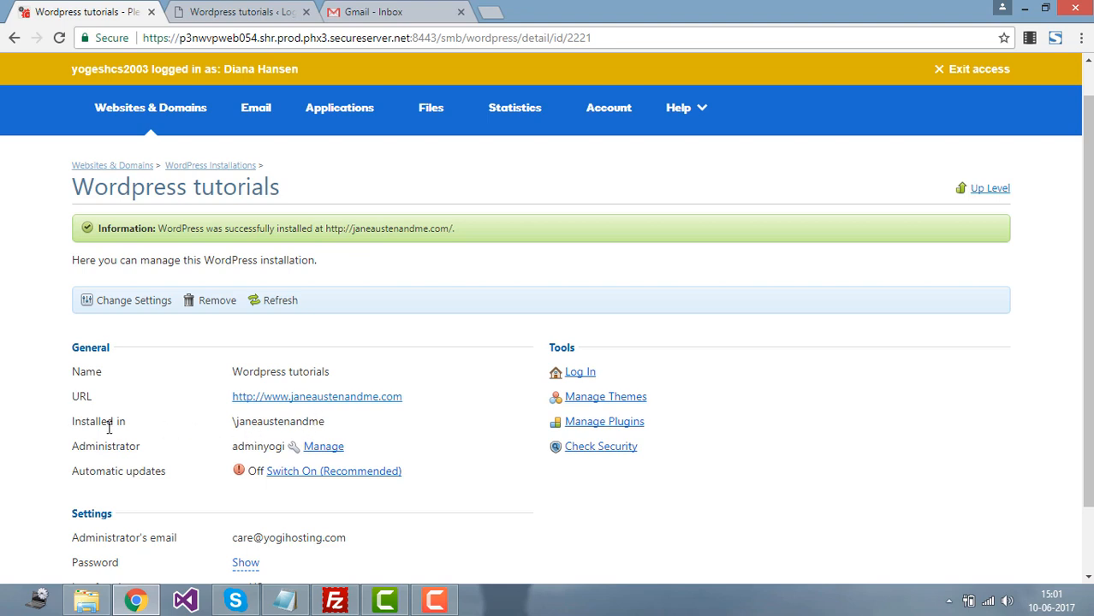
{"action": "double_click", "coordinate": [293, 422]}
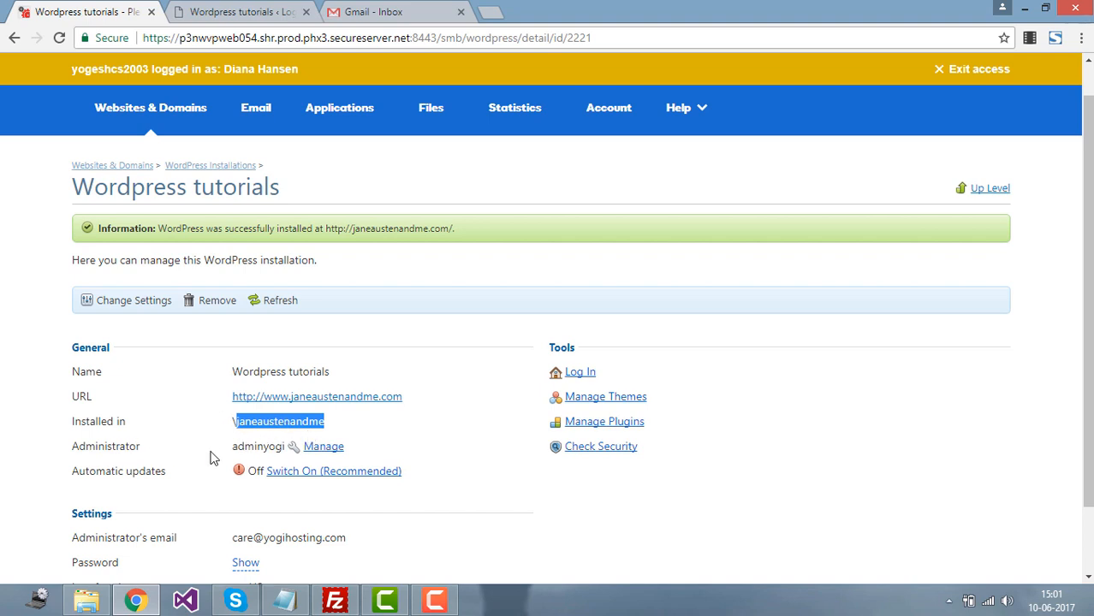
{"action": "double_click", "coordinate": [241, 447]}
{"action": "key", "text": "ctrl+c"}
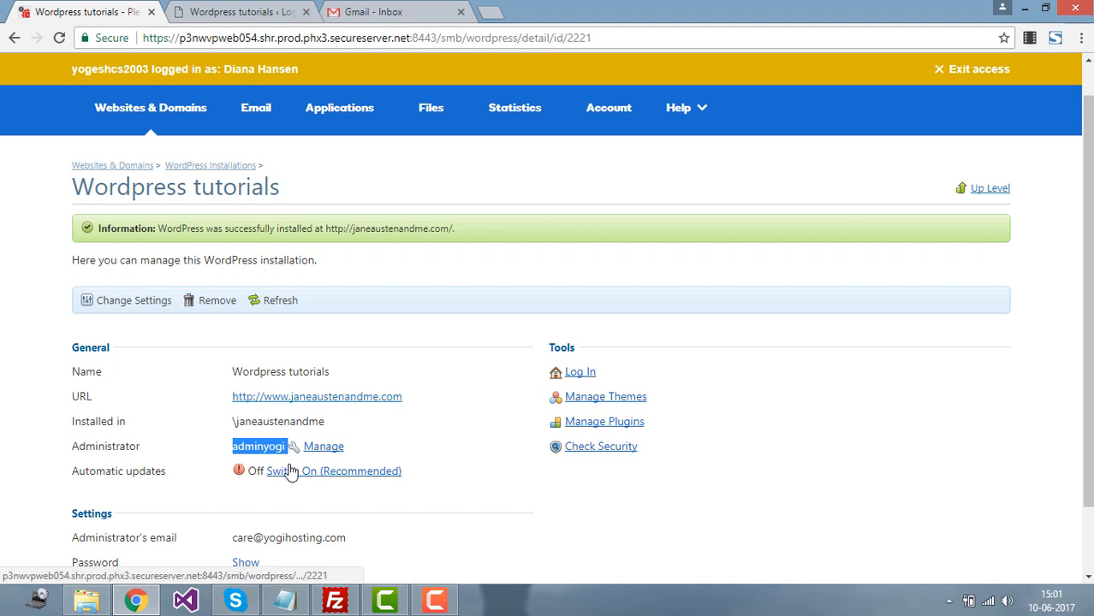
{"action": "left_click", "coordinate": [231, 12]}
{"action": "key", "text": "ctrl+v"}
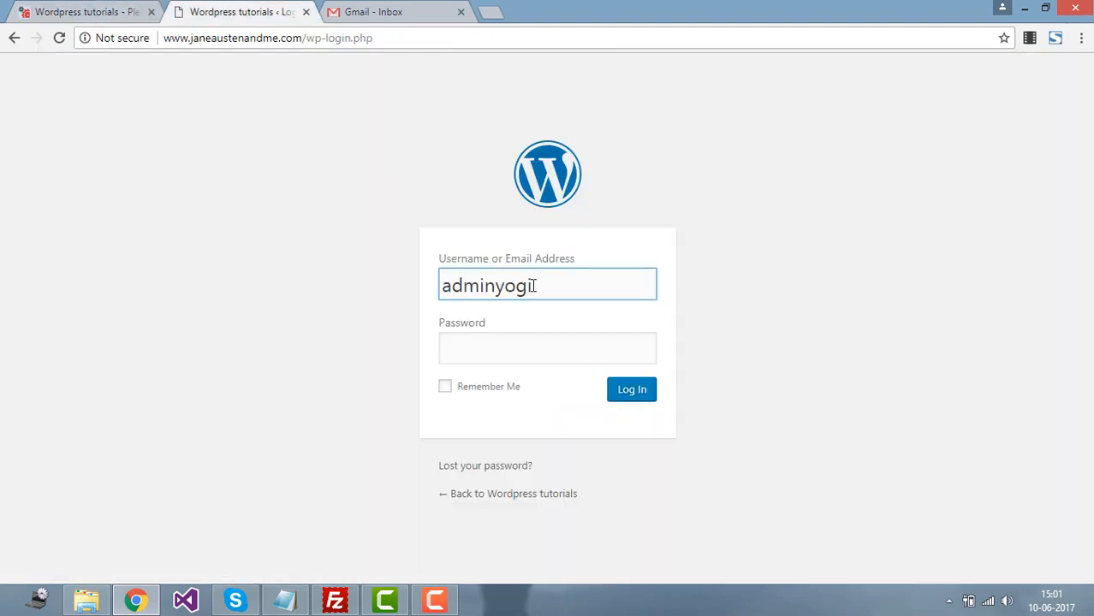
{"action": "left_click", "coordinate": [476, 351]}
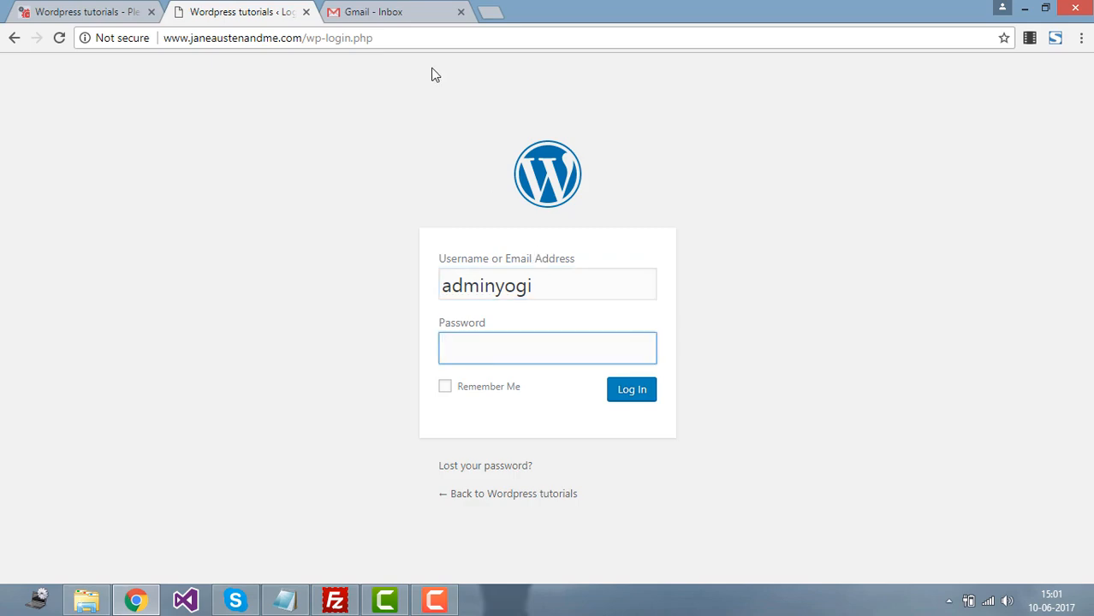
Step: Reveal the administrator password in Plesk's installation details and copy it
{"action": "left_click", "coordinate": [405, 12]}
{"action": "left_click", "coordinate": [65, 10]}
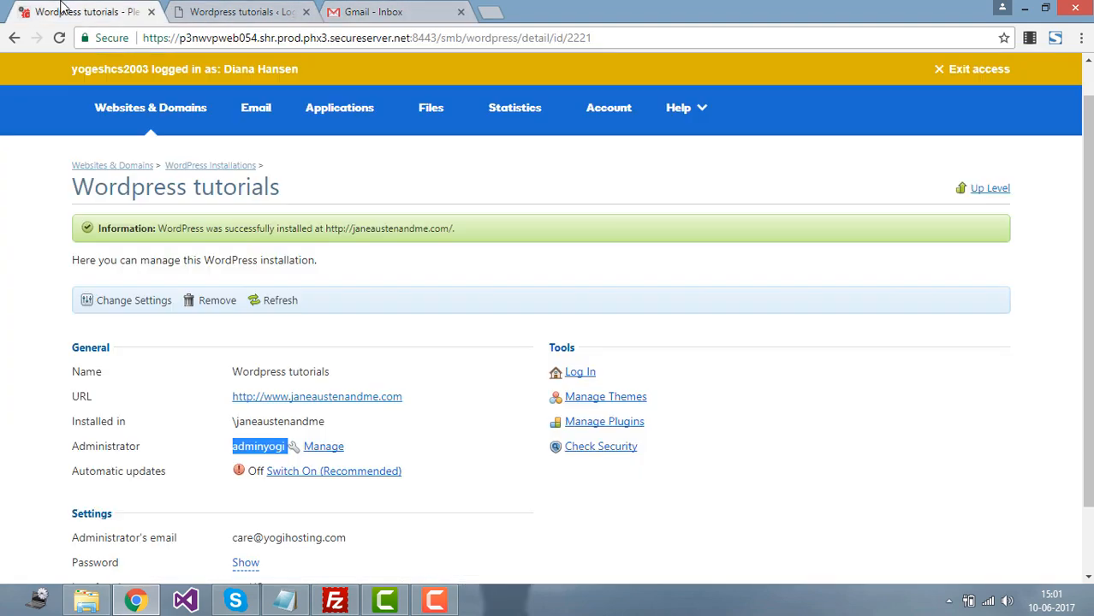
{"action": "left_click", "coordinate": [374, 7]}
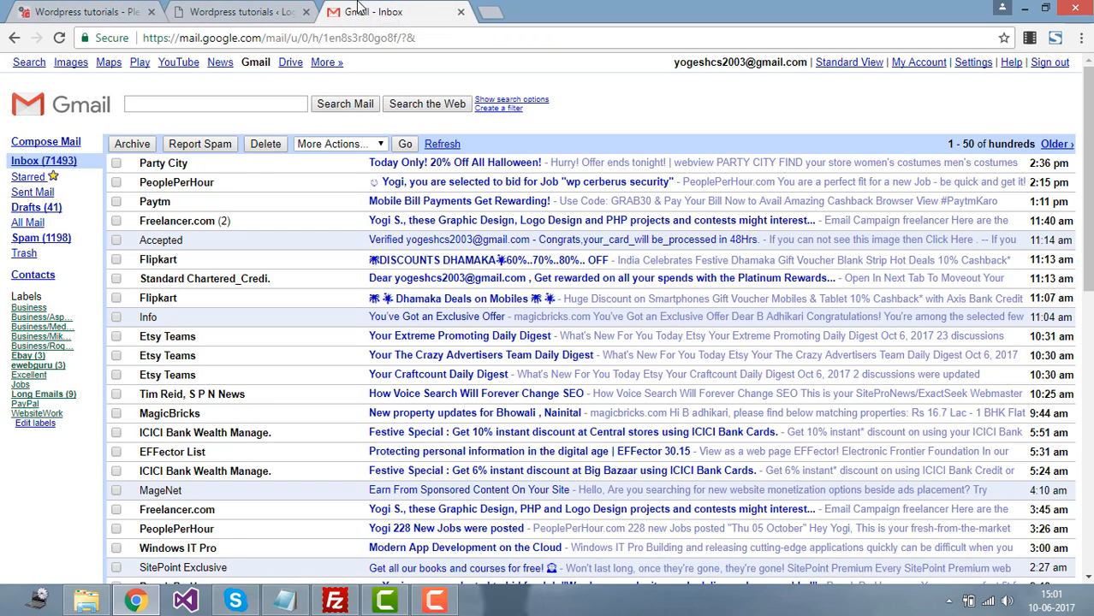
{"action": "left_click", "coordinate": [89, 7]}
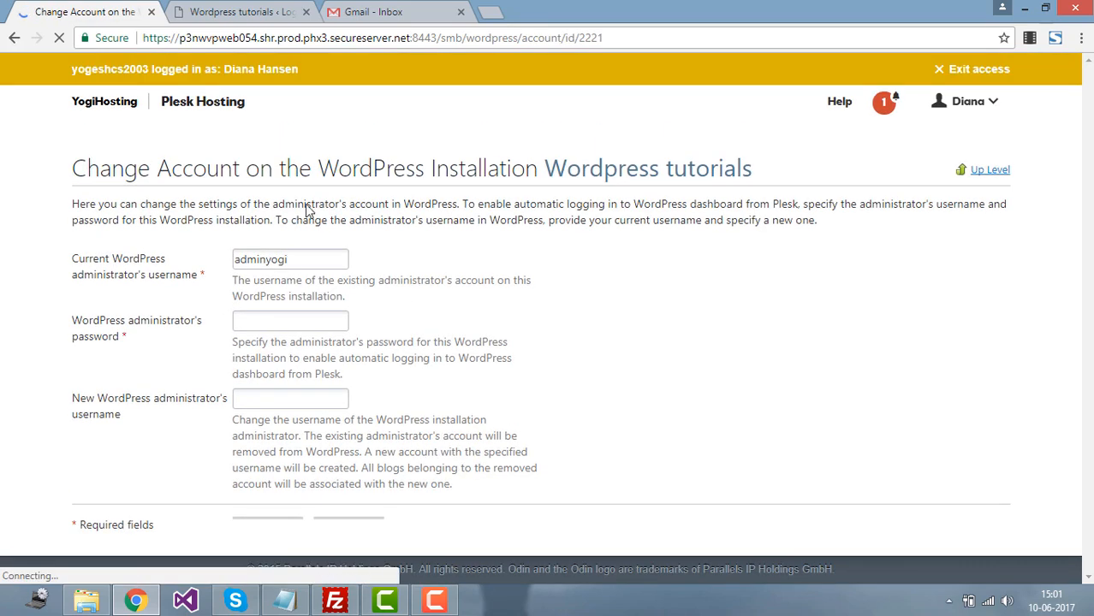
{"action": "left_click", "coordinate": [15, 38]}
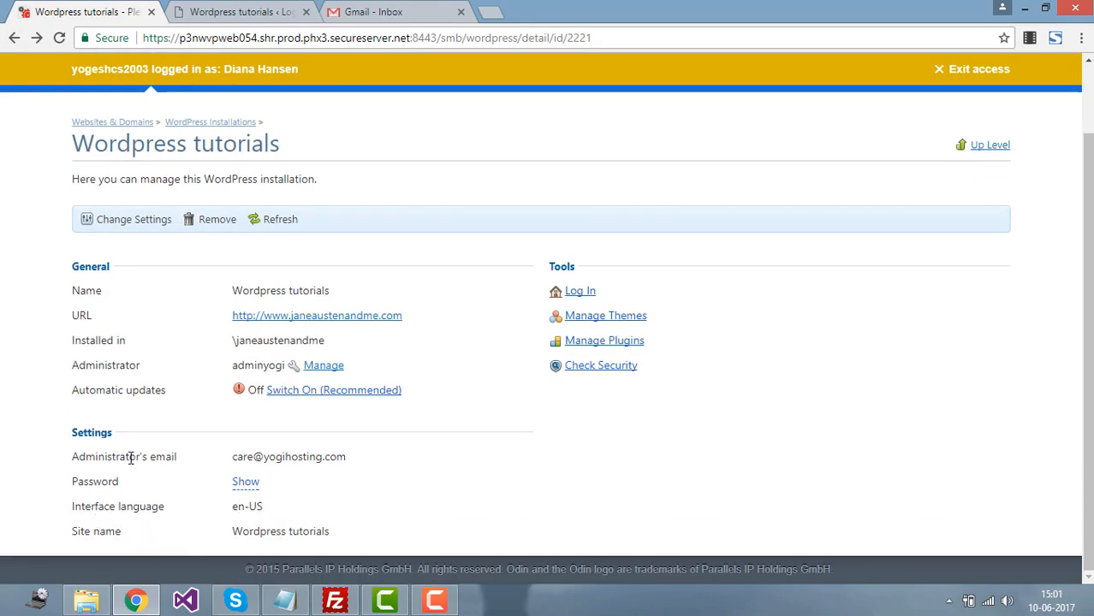
{"action": "left_click", "coordinate": [244, 484]}
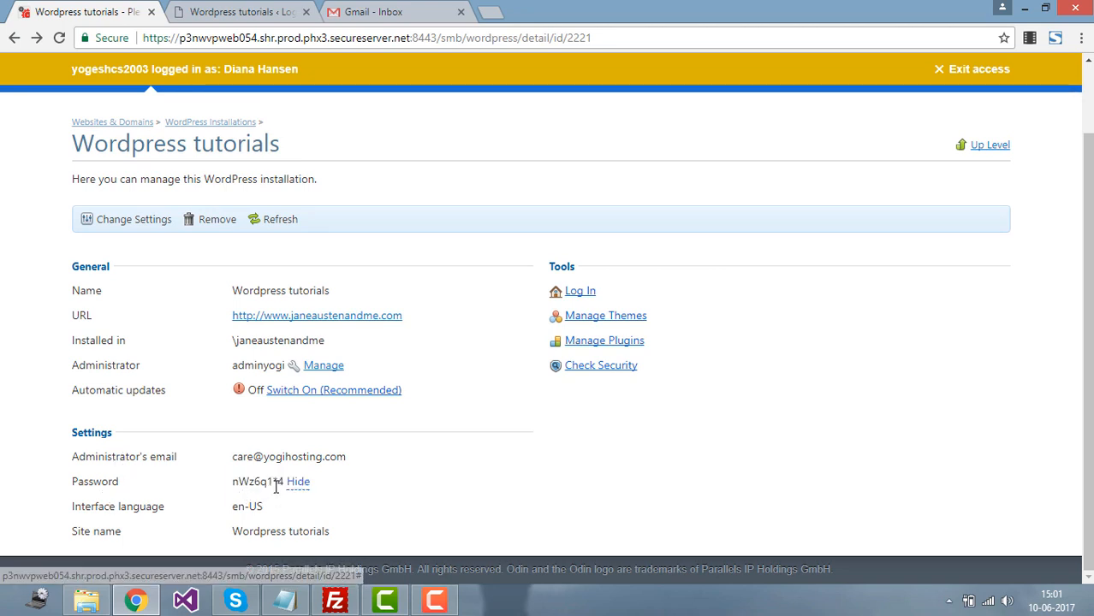
{"action": "left_click_drag", "start_coordinate": [285, 481], "coordinate": [229, 477]}
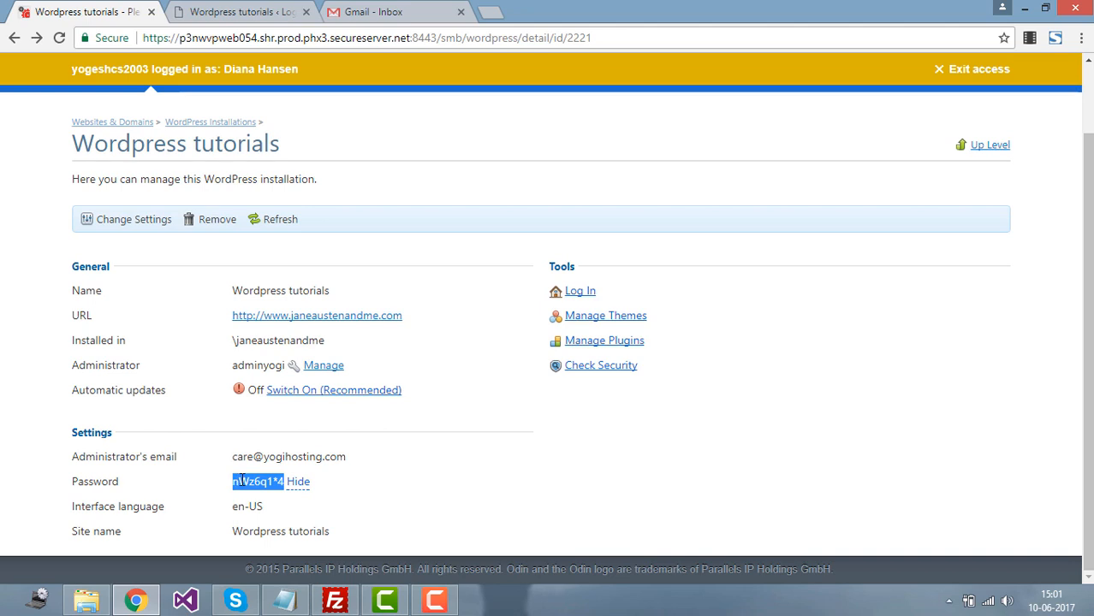
{"action": "right_click", "coordinate": [240, 479]}
{"action": "left_click", "coordinate": [274, 492]}
{"action": "left_click", "coordinate": [241, 10]}
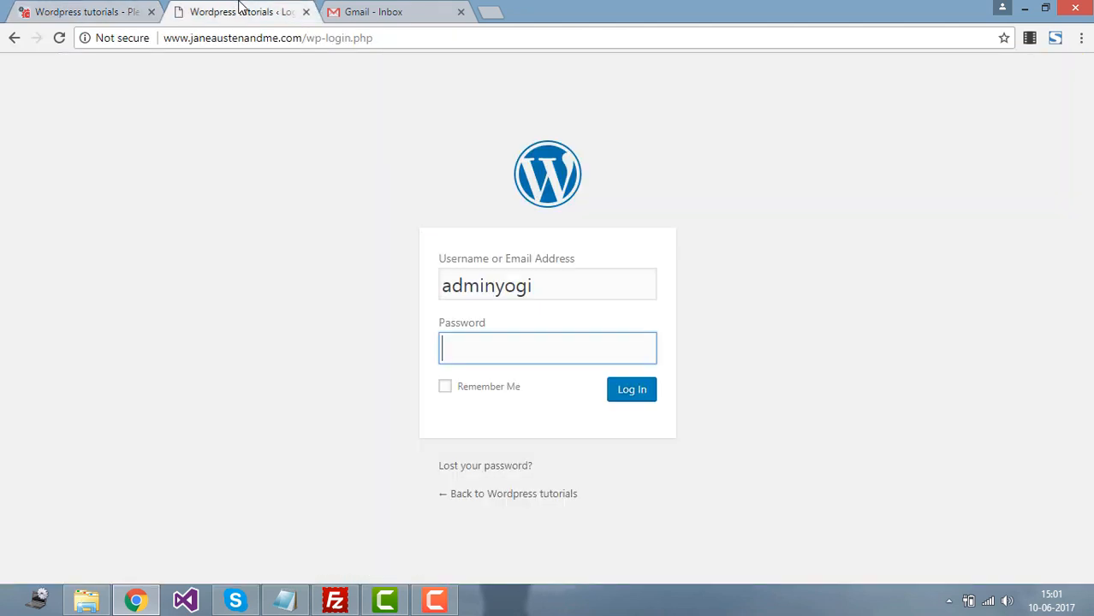
Step: Paste the password, log in, and dismiss Chrome's save-password prompt
{"action": "key", "text": "ctrl+v"}
{"action": "left_click", "coordinate": [621, 389]}
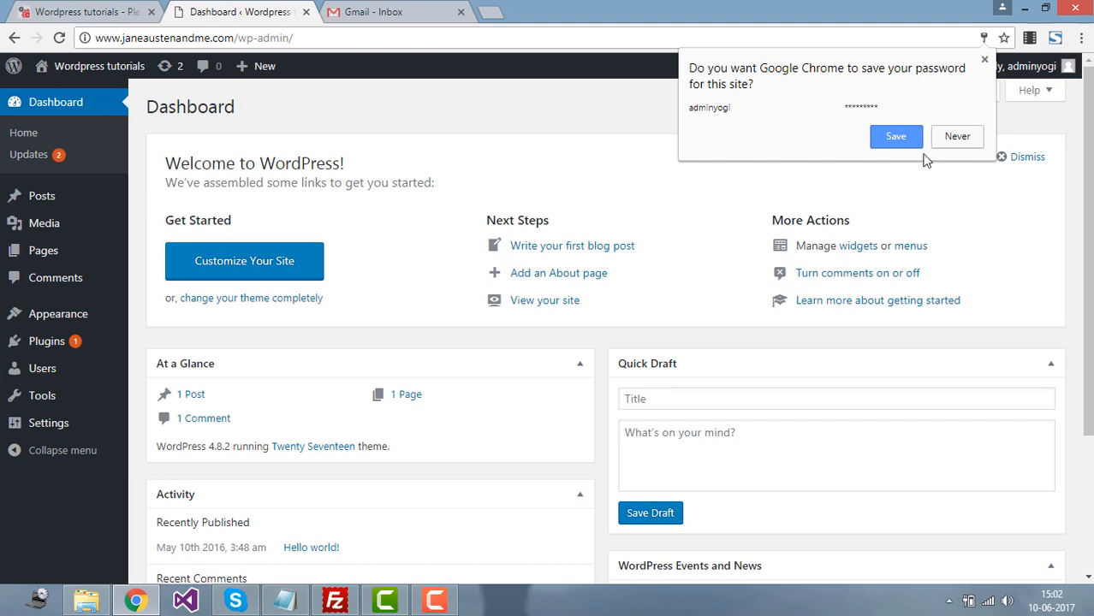
{"action": "left_click", "coordinate": [604, 193]}
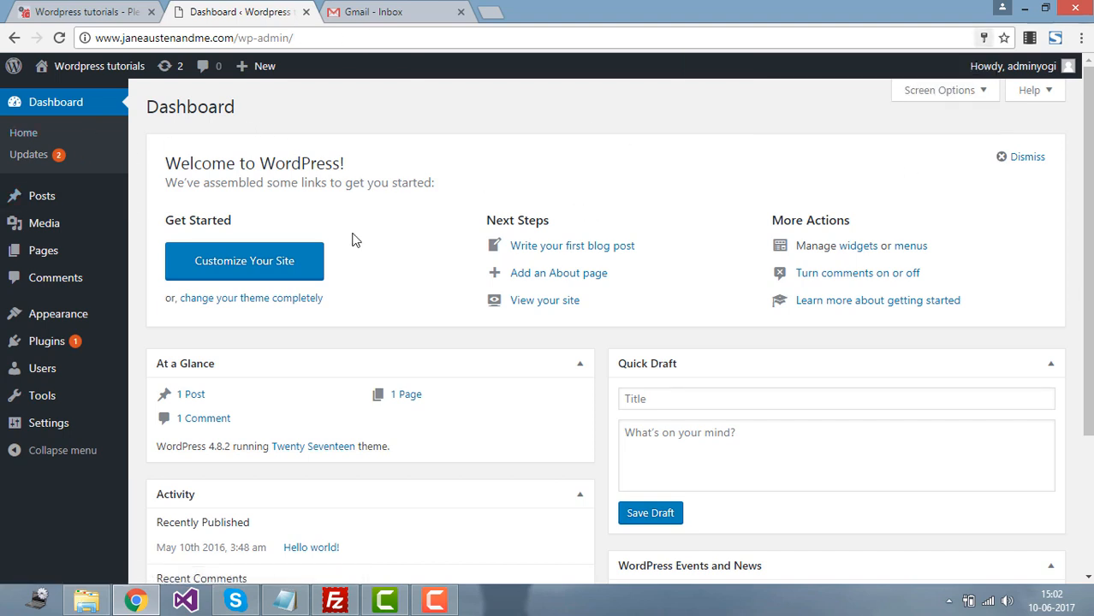
{"action": "mouse_move", "coordinate": [61, 198]}
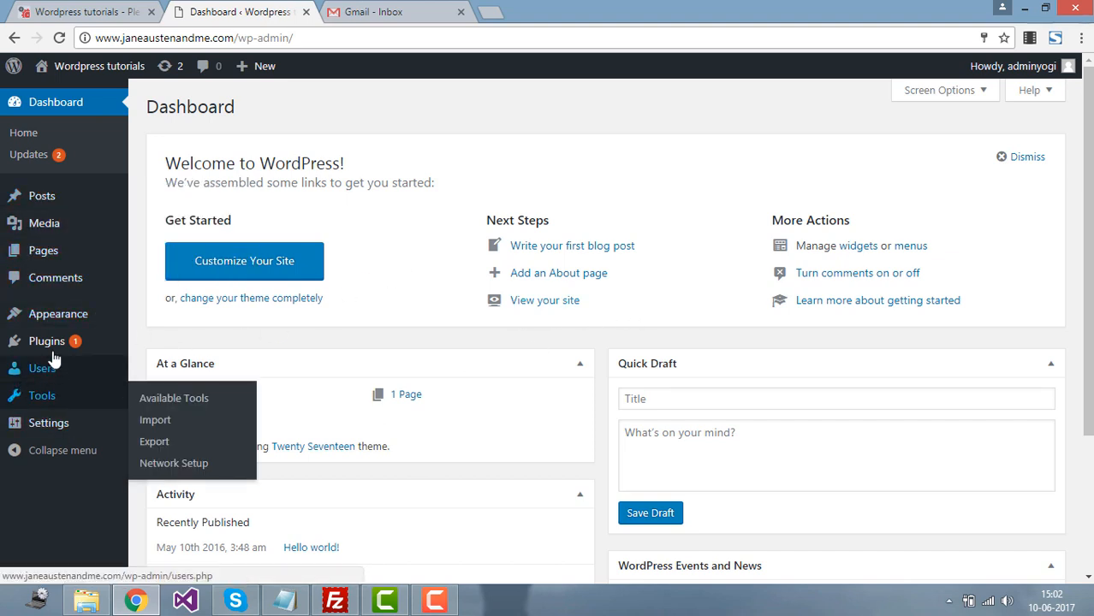
Step: Open Appearance > Themes to view the installed themes
{"action": "mouse_move", "coordinate": [56, 318]}
{"action": "left_click", "coordinate": [155, 317]}
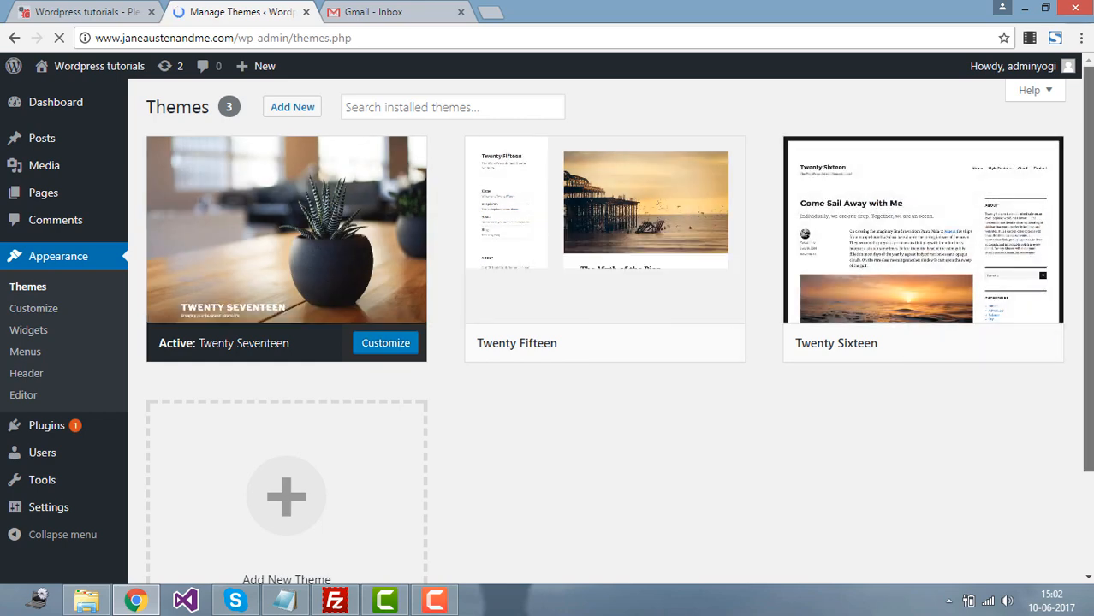
{"action": "left_click_drag", "start_coordinate": [1084, 207], "coordinate": [1083, 276]}
{"action": "scroll", "coordinate": [1083, 275], "scroll_direction": "up", "scroll_amount": 2}
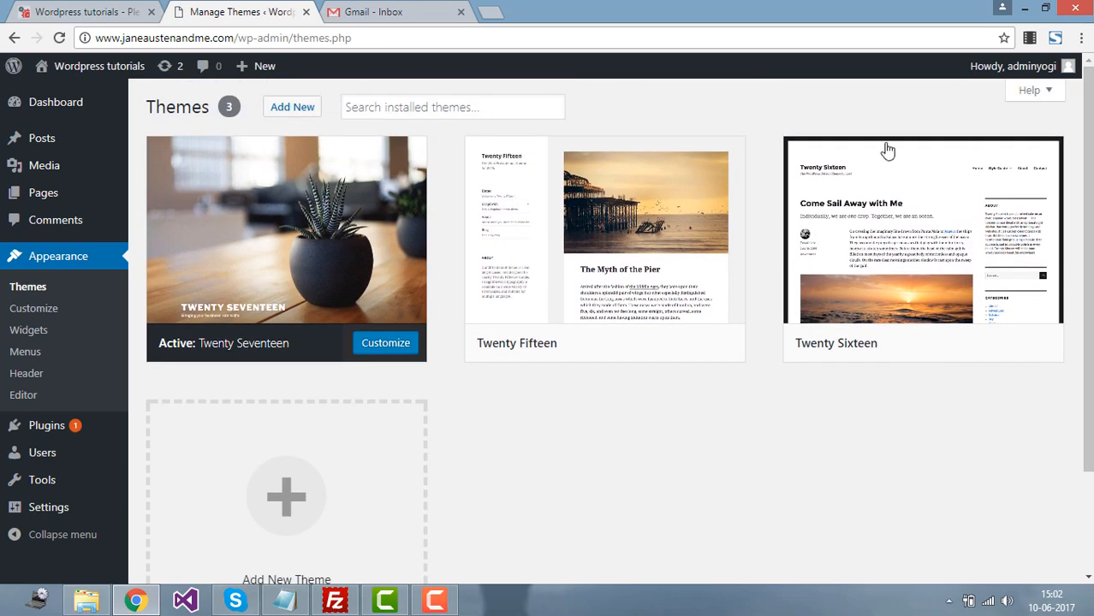
Step: Search installed themes for 'ecommerce', then clear the search box
{"action": "left_click", "coordinate": [395, 110]}
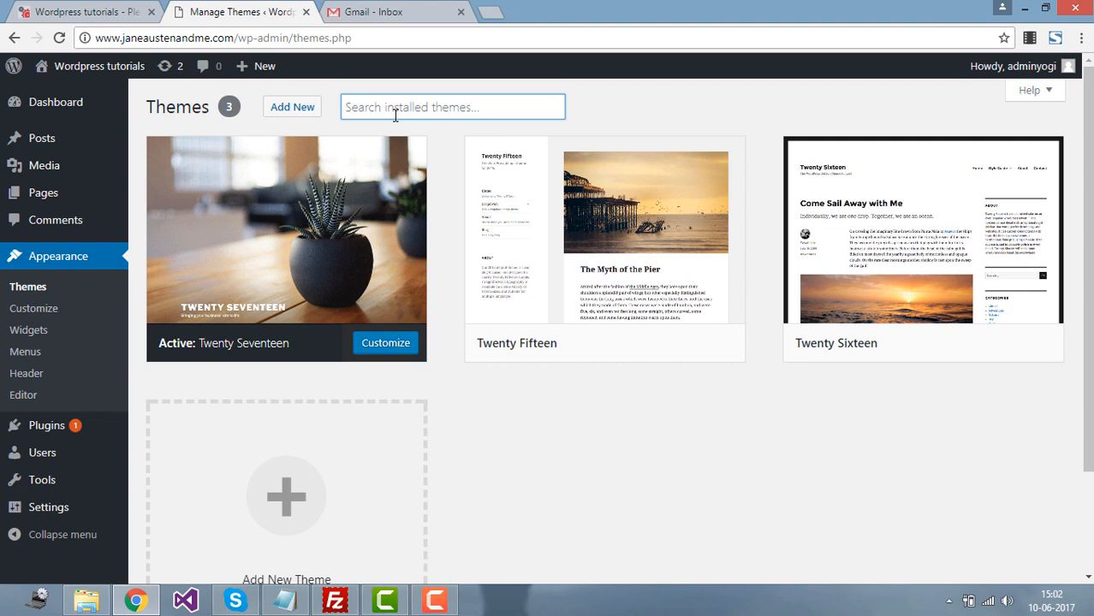
{"action": "type", "text": "ecommerce"}
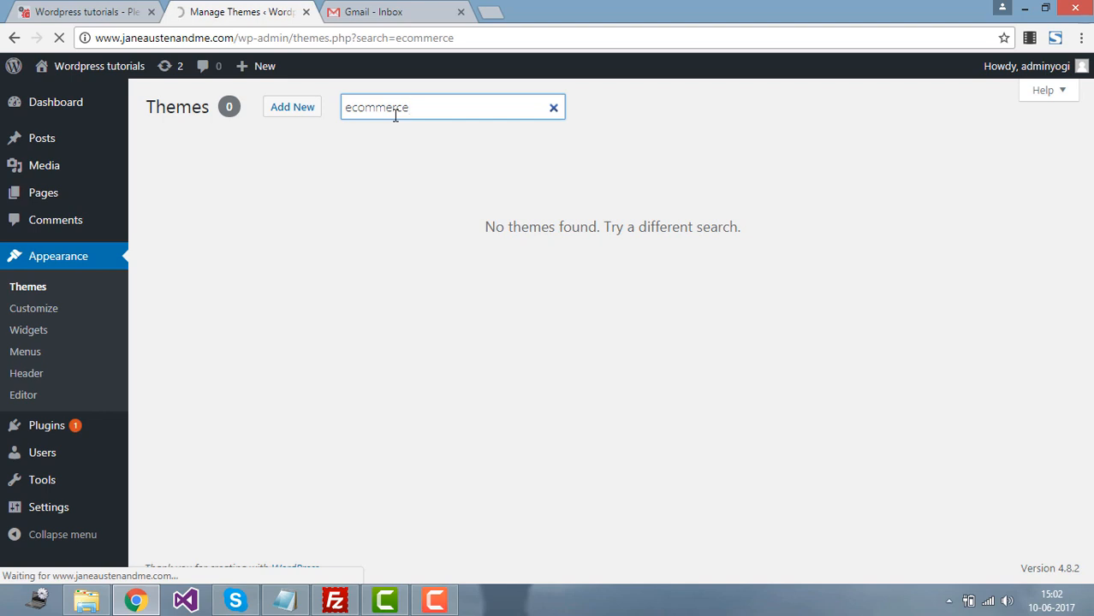
{"action": "double_click", "coordinate": [403, 107]}
{"action": "key", "text": "BackSpace"}
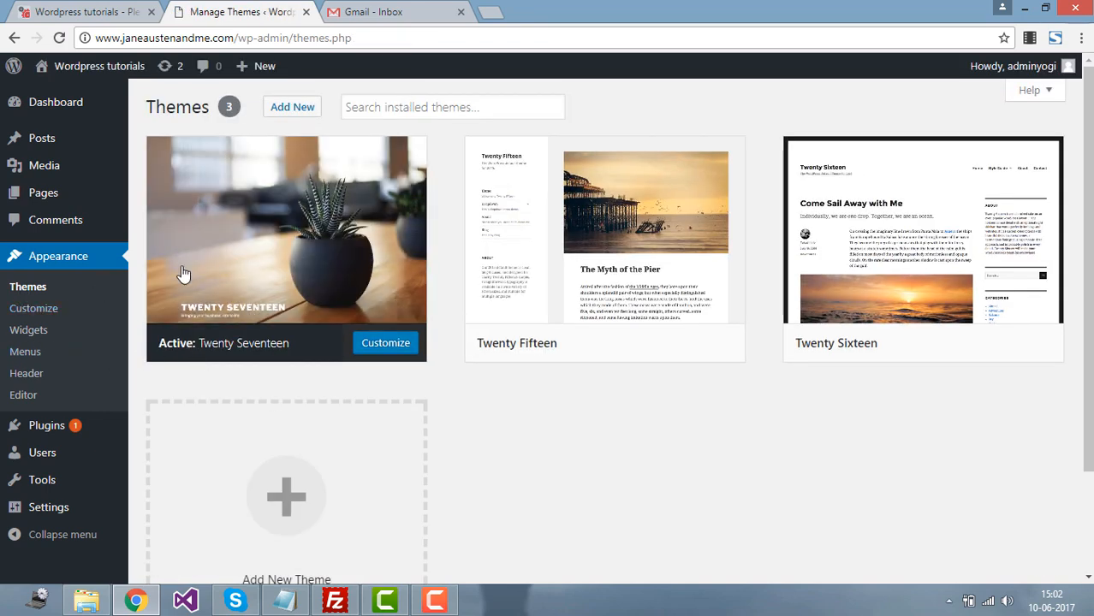
Step: Open Add New themes and scroll through the 15 Featured themes grid
{"action": "left_click", "coordinate": [291, 109]}
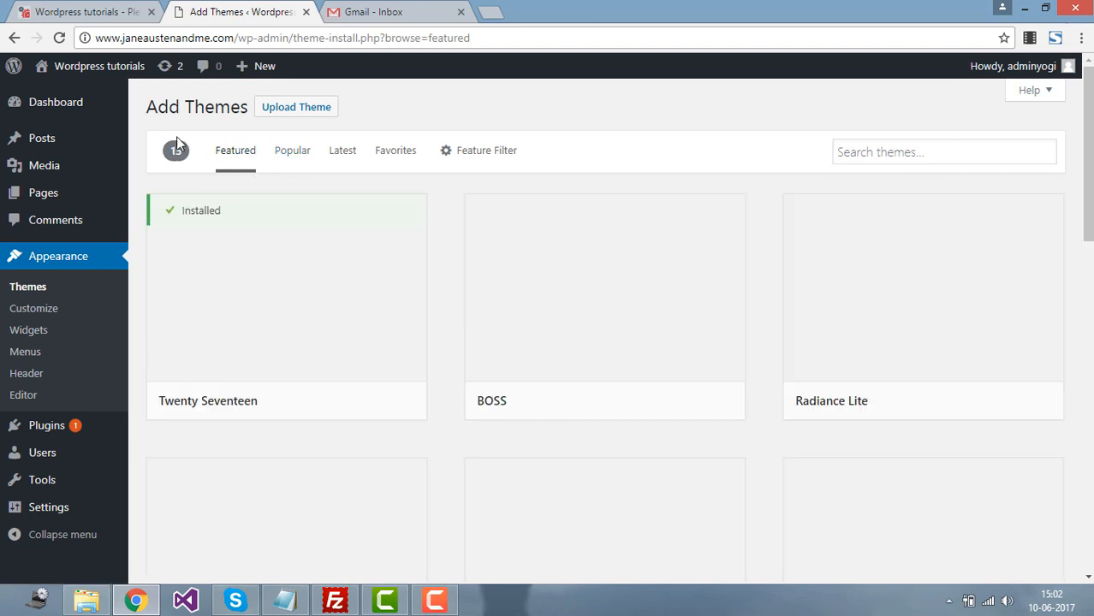
{"action": "mouse_move", "coordinate": [306, 264]}
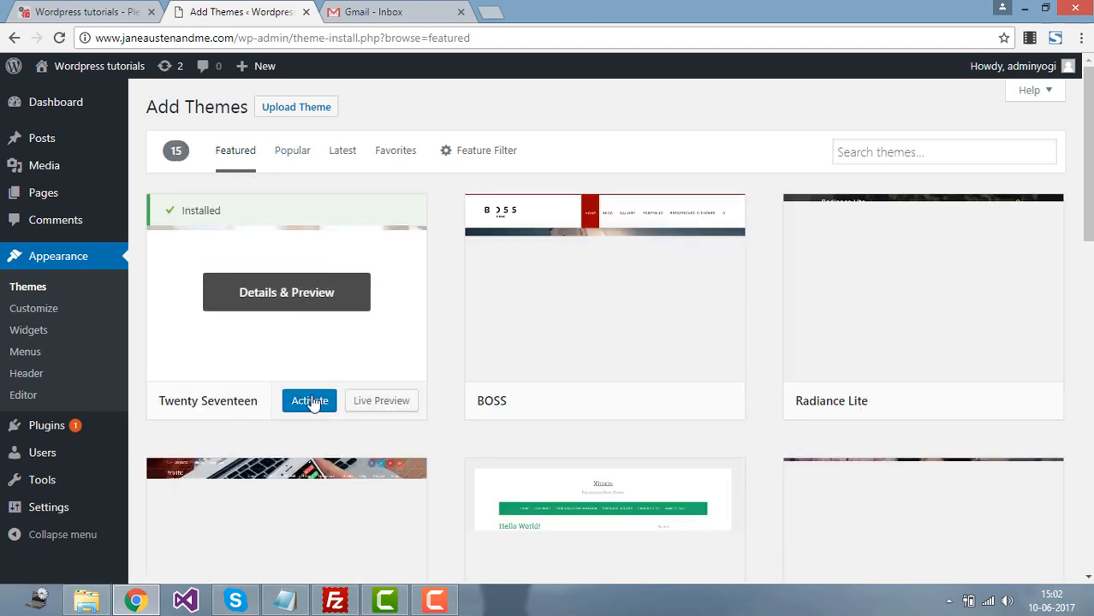
{"action": "mouse_move", "coordinate": [647, 262]}
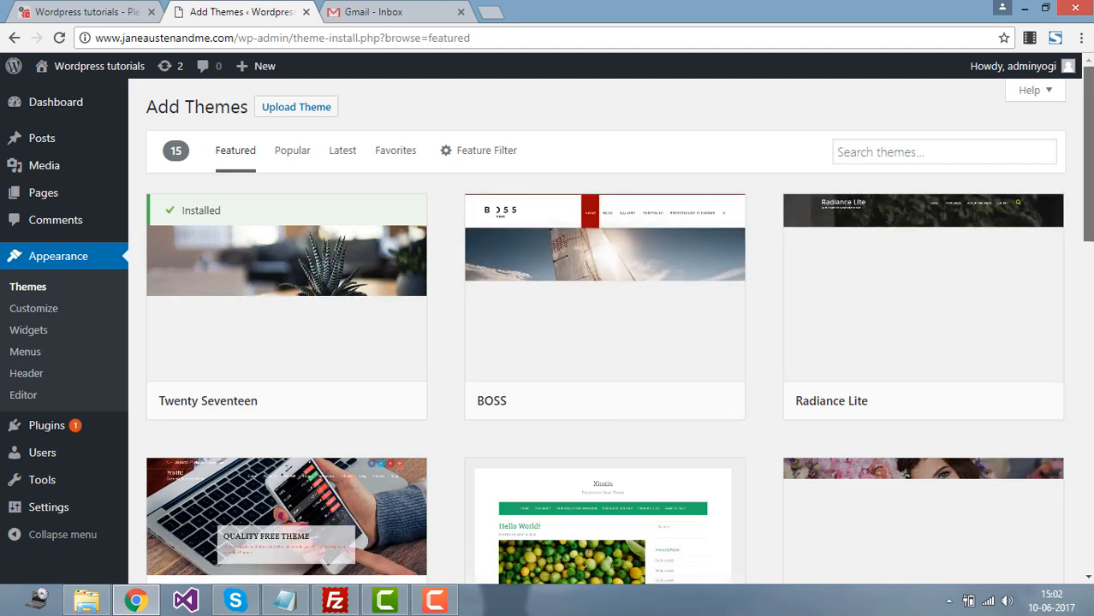
{"action": "scroll", "coordinate": [843, 214], "scroll_direction": "down", "scroll_amount": 3}
{"action": "scroll", "coordinate": [843, 214], "scroll_direction": "up", "scroll_amount": 2}
{"action": "mouse_move", "coordinate": [623, 196]}
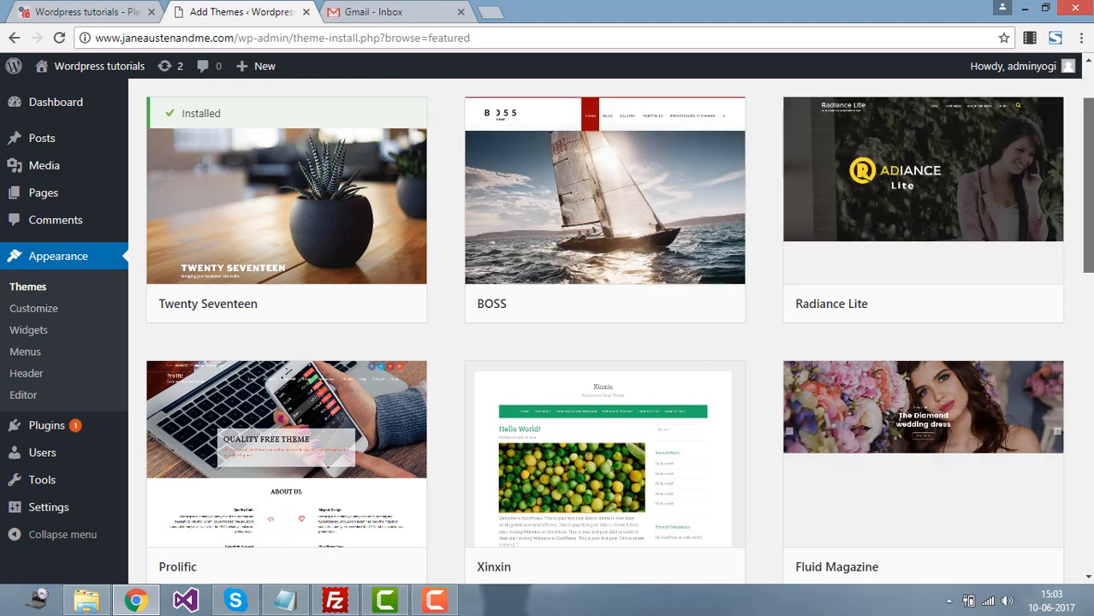
{"action": "scroll", "coordinate": [1089, 268], "scroll_direction": "down", "scroll_amount": 2}
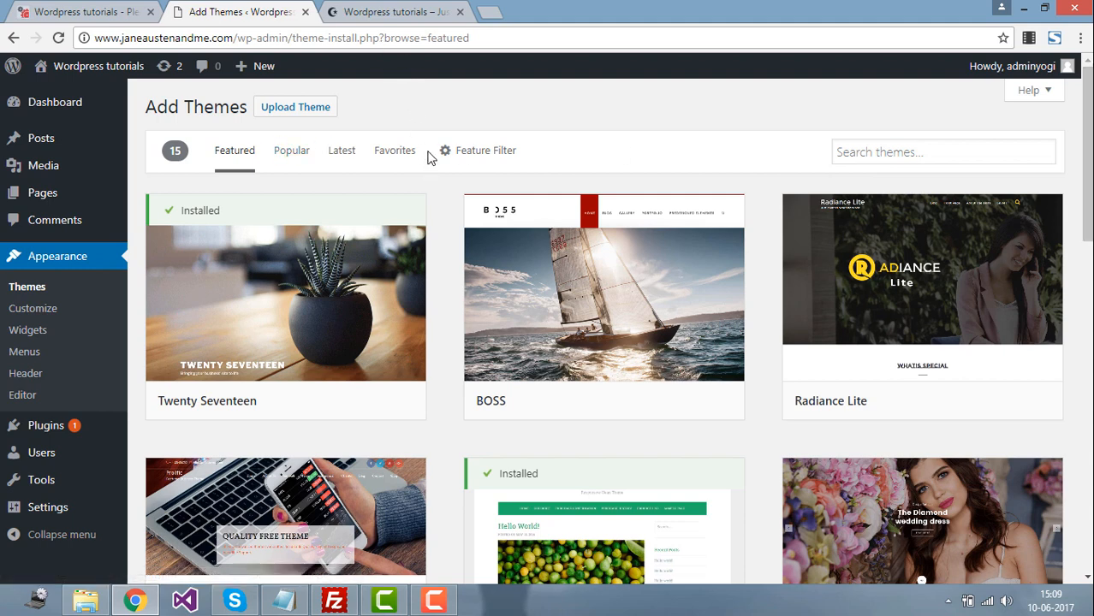
{"action": "mouse_move", "coordinate": [113, 138]}
Step: Reload the live site tab and scroll down to the Hello world post
{"action": "left_click", "coordinate": [390, 12]}
{"action": "left_click", "coordinate": [58, 38]}
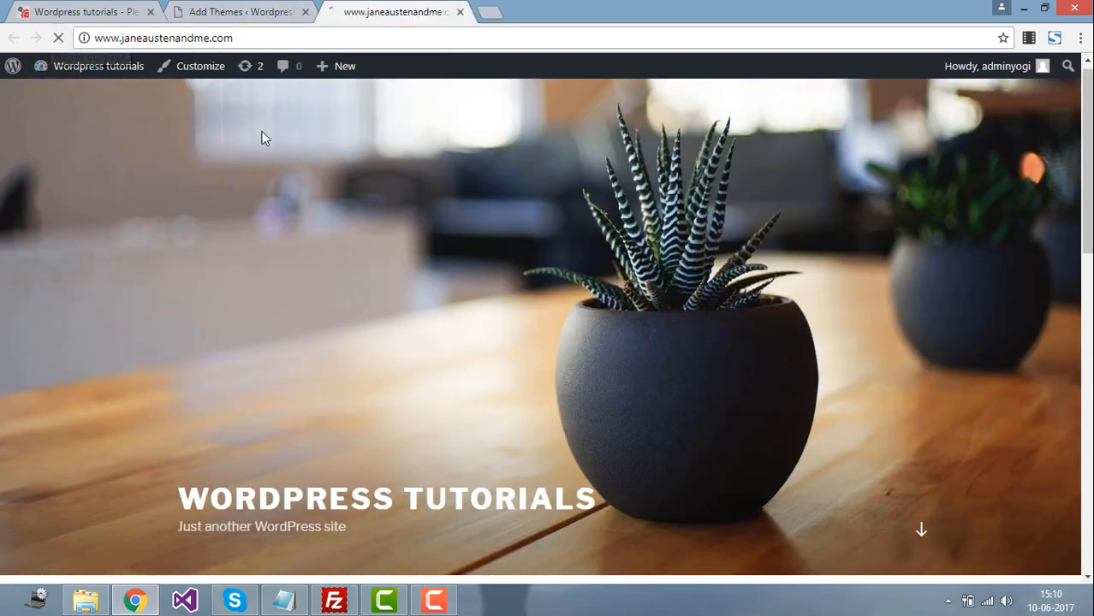
{"action": "left_click_drag", "start_coordinate": [1087, 184], "coordinate": [1088, 314]}
{"action": "scroll", "coordinate": [581, 231], "scroll_direction": "down", "scroll_amount": 3}
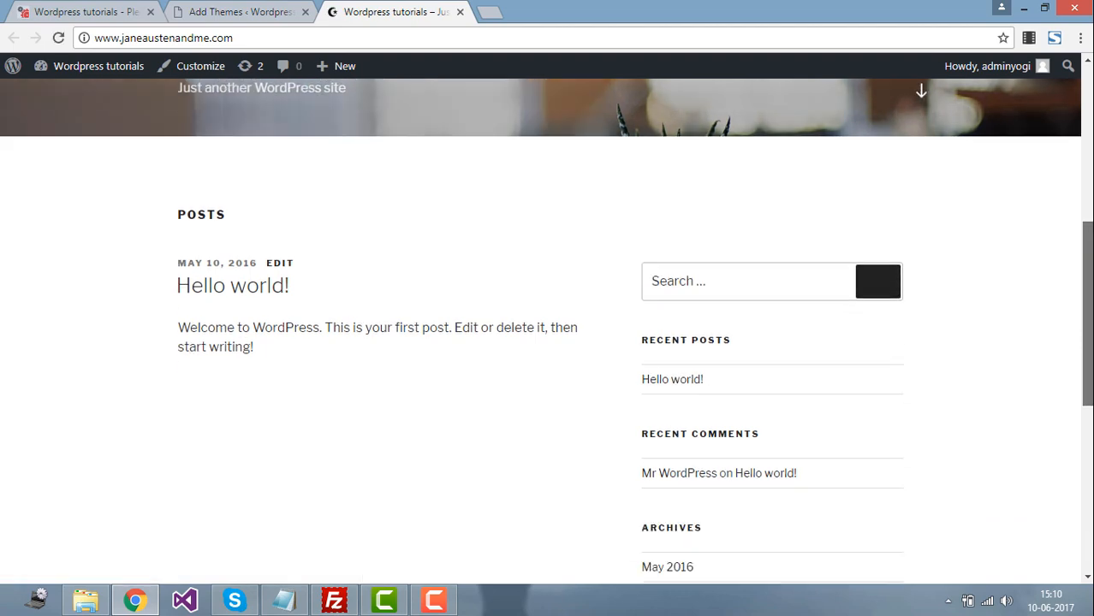
{"action": "left_click_drag", "start_coordinate": [1088, 351], "coordinate": [1070, 373]}
Step: Switch back to the Add Themes browser tab
{"action": "left_click", "coordinate": [253, 8]}
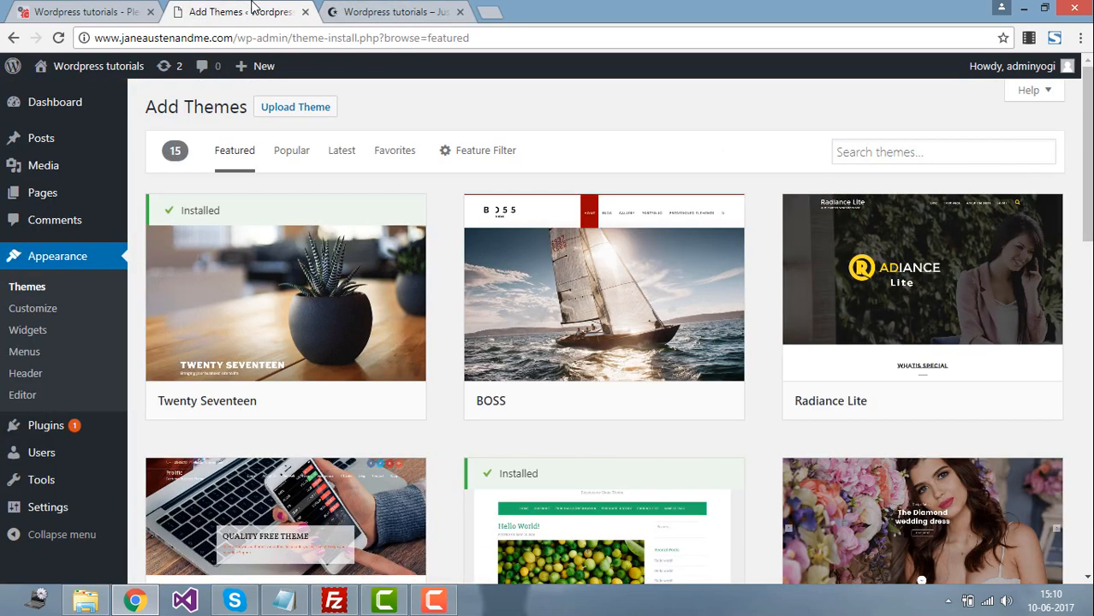